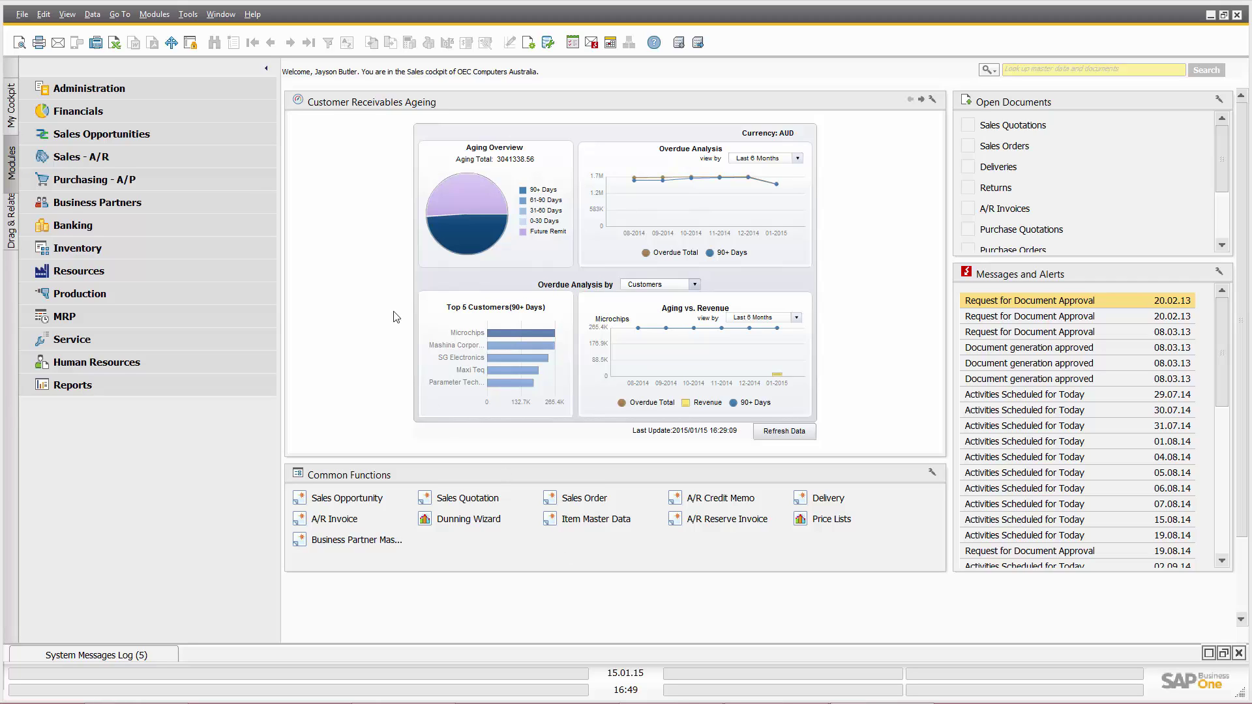
Collapse the modules list and show the 229 open A/R invoices sorted by Doc. No.
{"action": "left_click", "coordinate": [265, 72]}
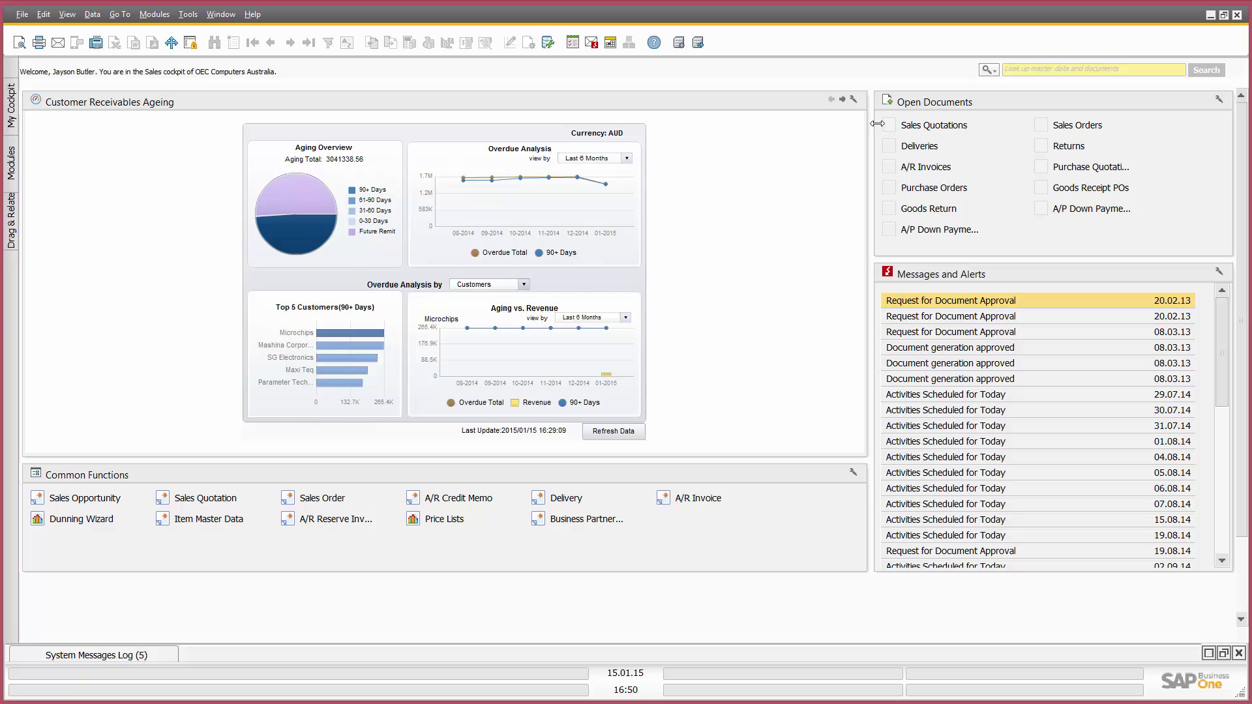
{"action": "left_click", "coordinate": [923, 167]}
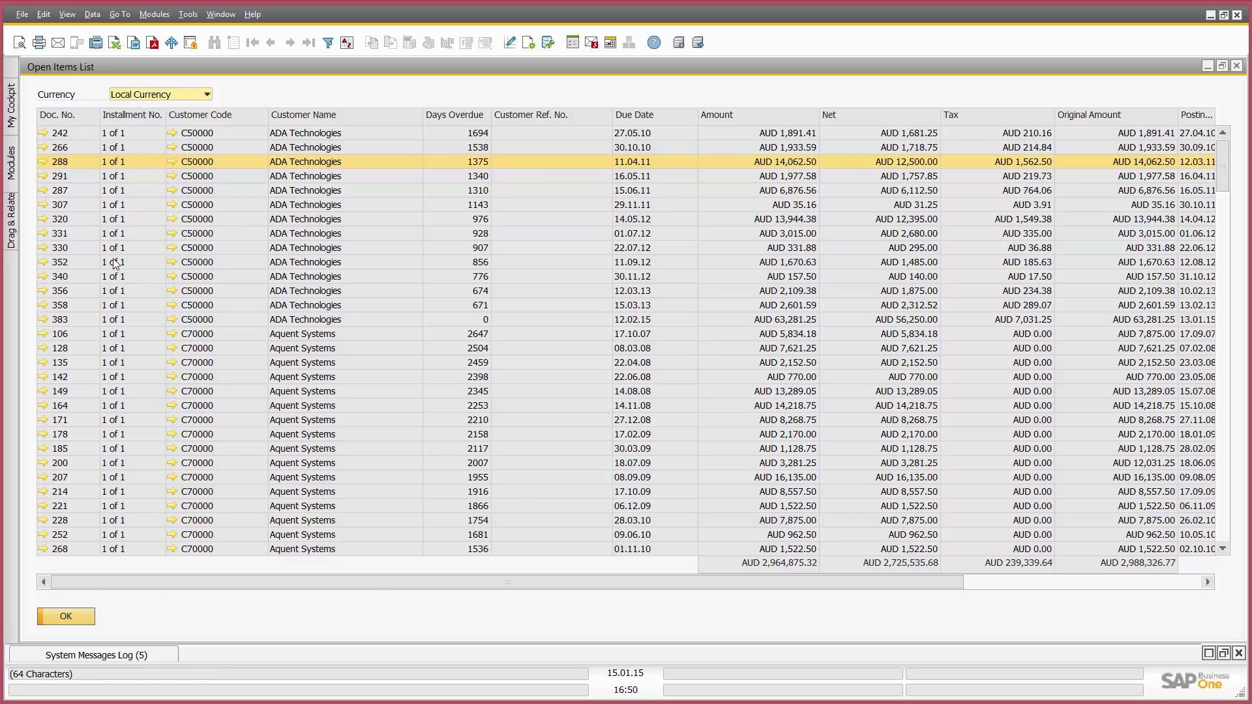
{"action": "double_click", "coordinate": [84, 117]}
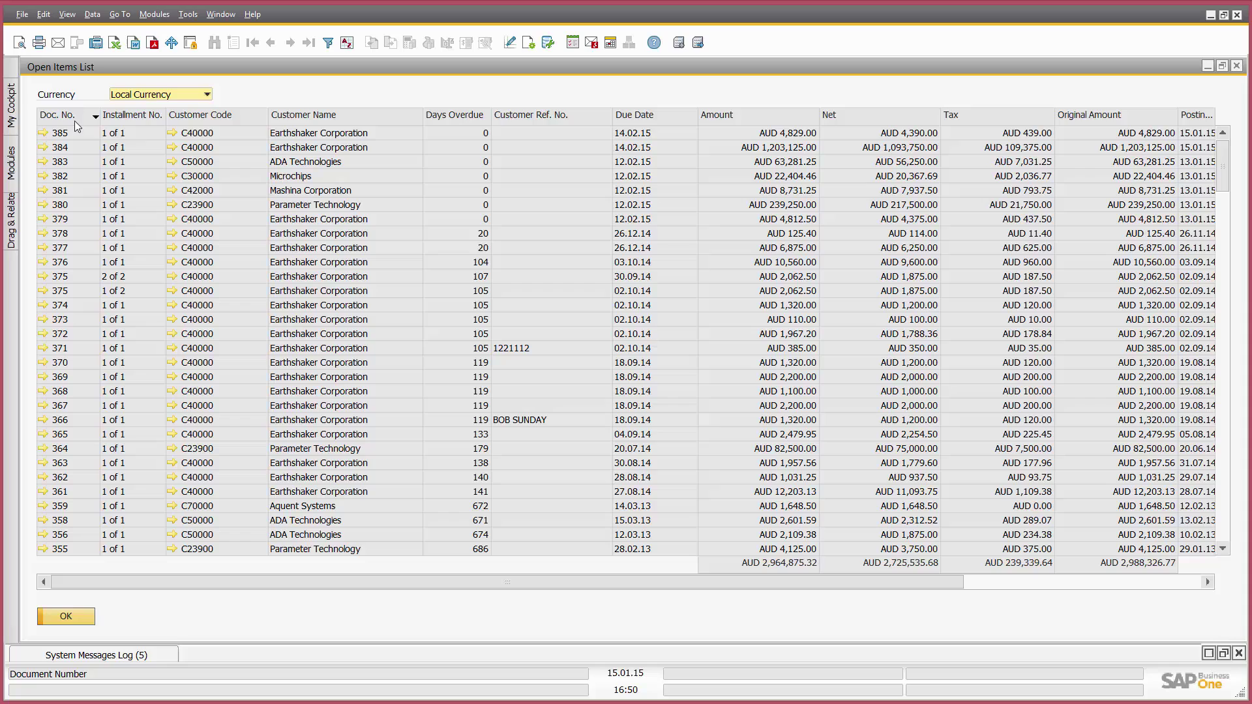
View A/R invoice 385 (AUD 4,829.00), then close it and the Open Items List unchanged.
{"action": "left_click", "coordinate": [44, 133]}
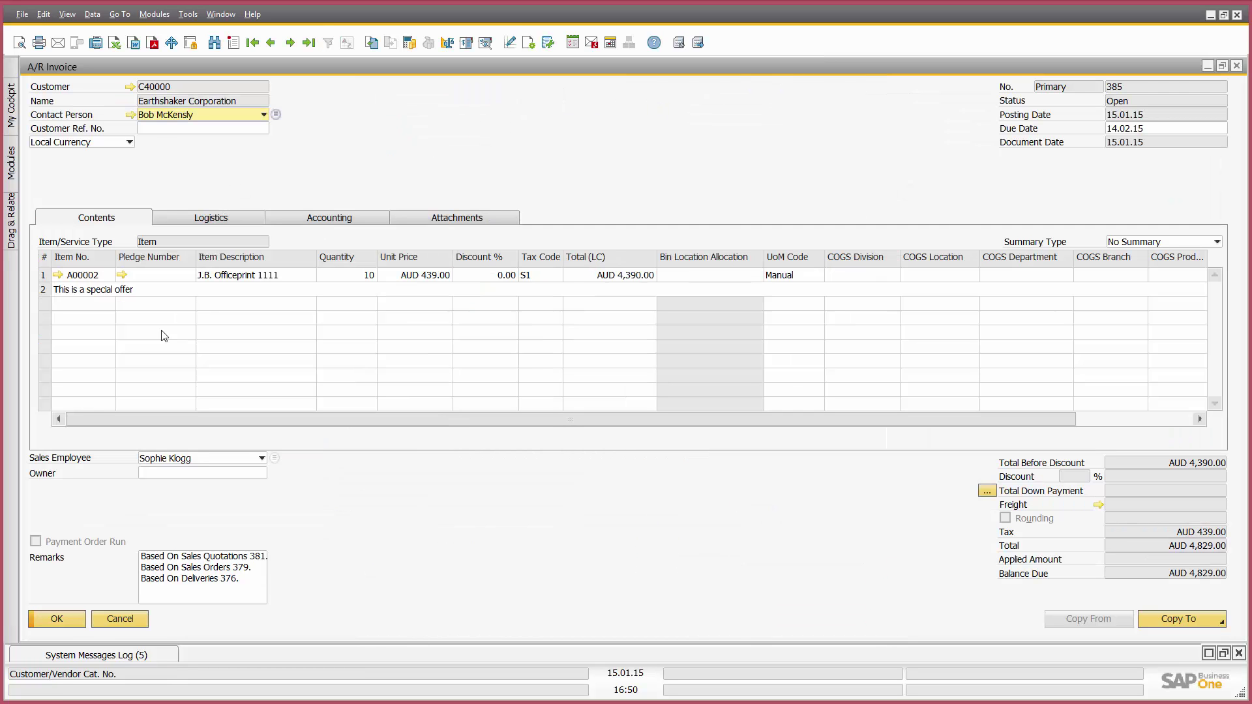
{"action": "left_click", "coordinate": [135, 620]}
{"action": "left_click", "coordinate": [94, 619]}
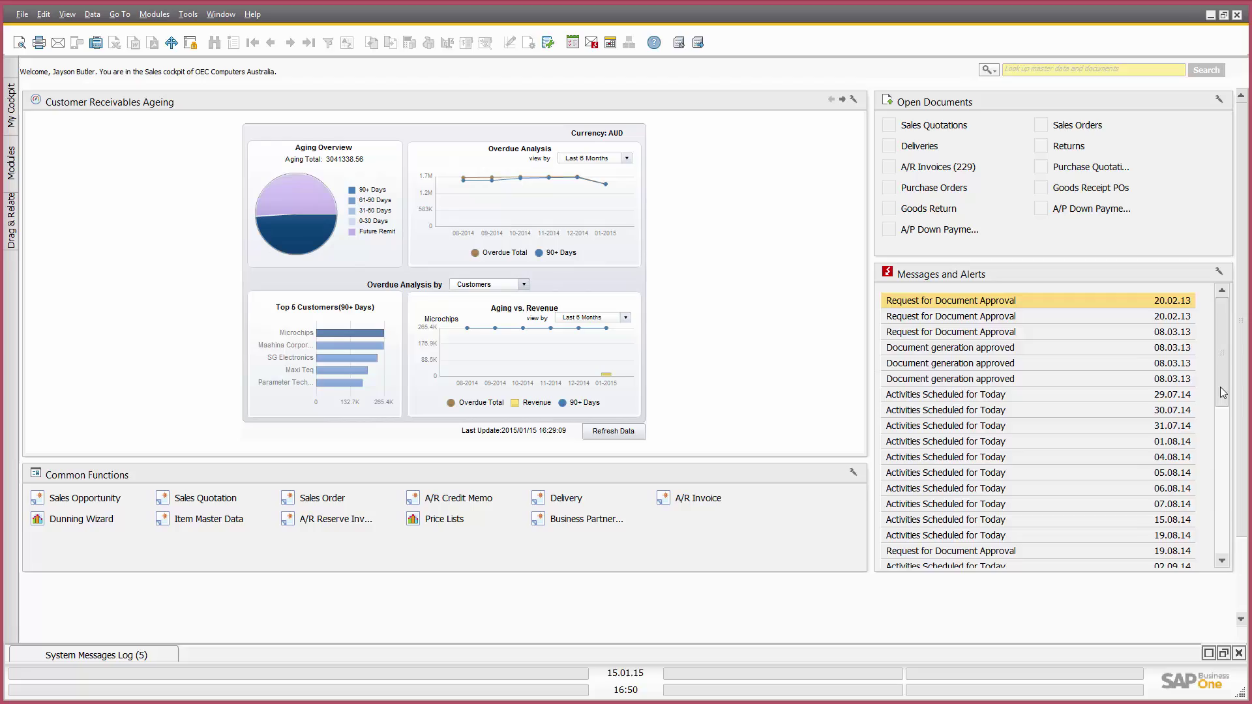
From Messages and Alerts, reassign phone-call activity 1 for Project 3321 to another user and update it.
{"action": "left_click_drag", "start_coordinate": [1223, 392], "coordinate": [1223, 561]}
{"action": "double_click", "coordinate": [965, 551]}
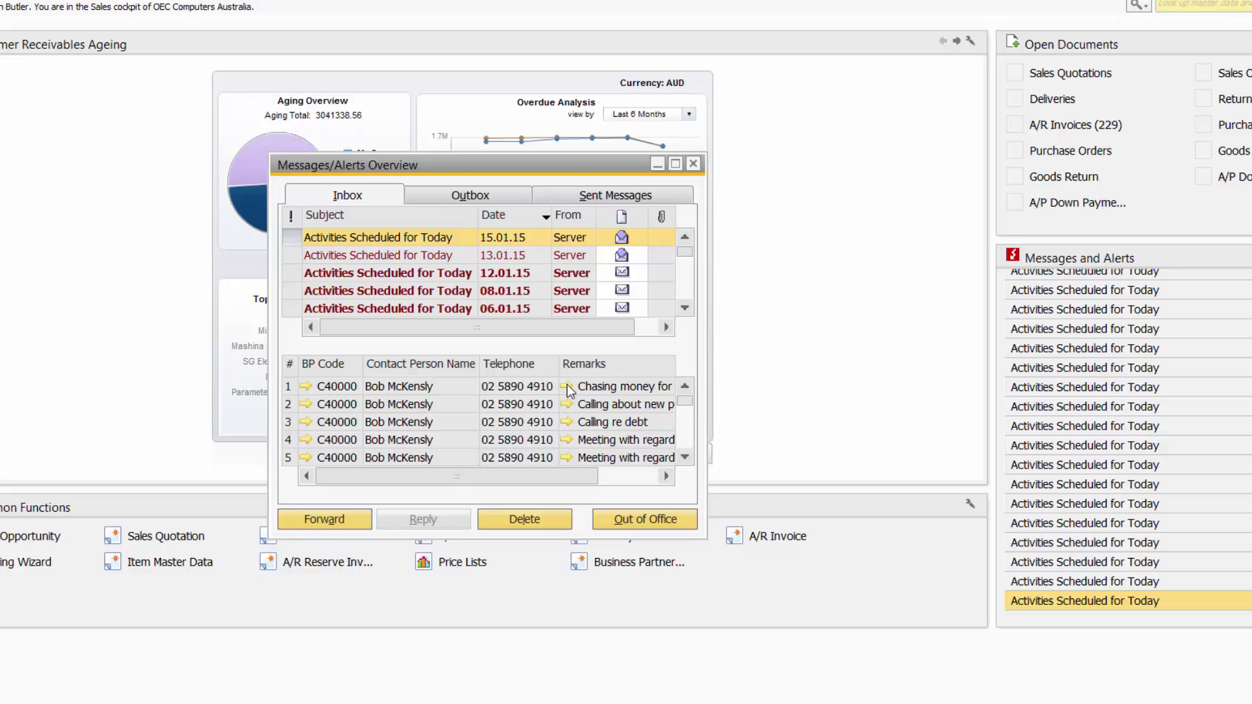
{"action": "left_click", "coordinate": [720, 422]}
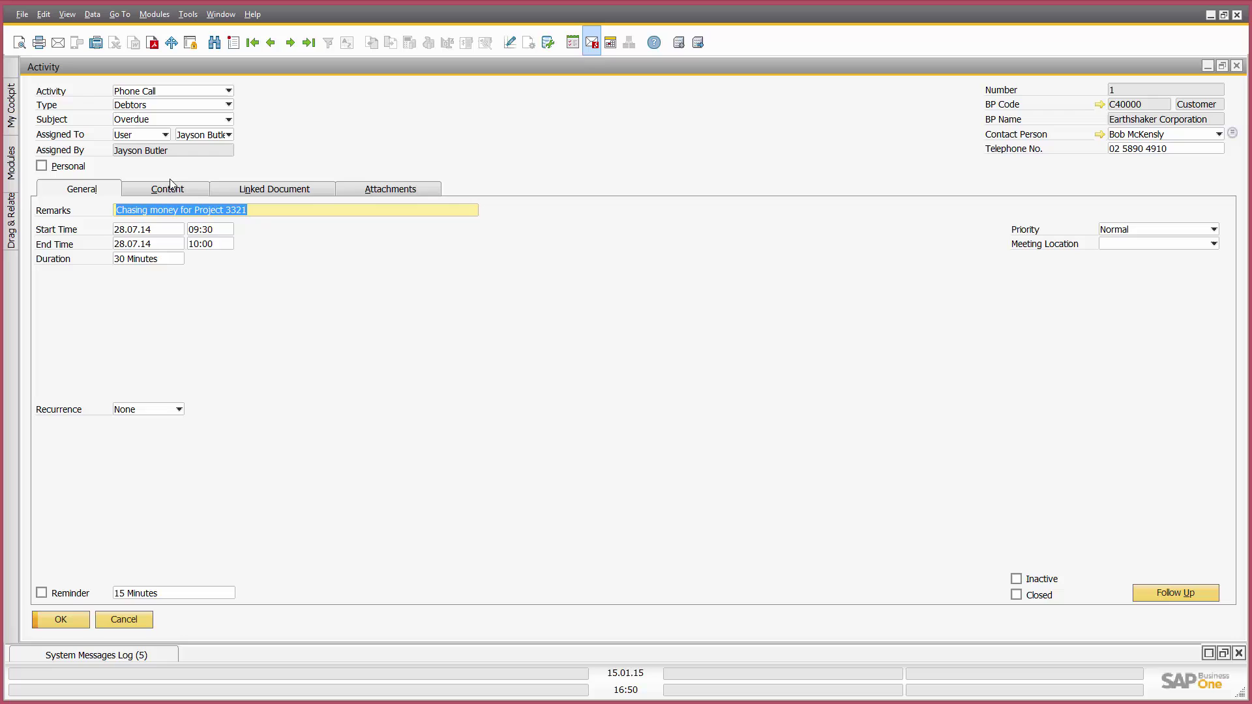
{"action": "left_click", "coordinate": [165, 134]}
{"action": "left_click", "coordinate": [168, 145]}
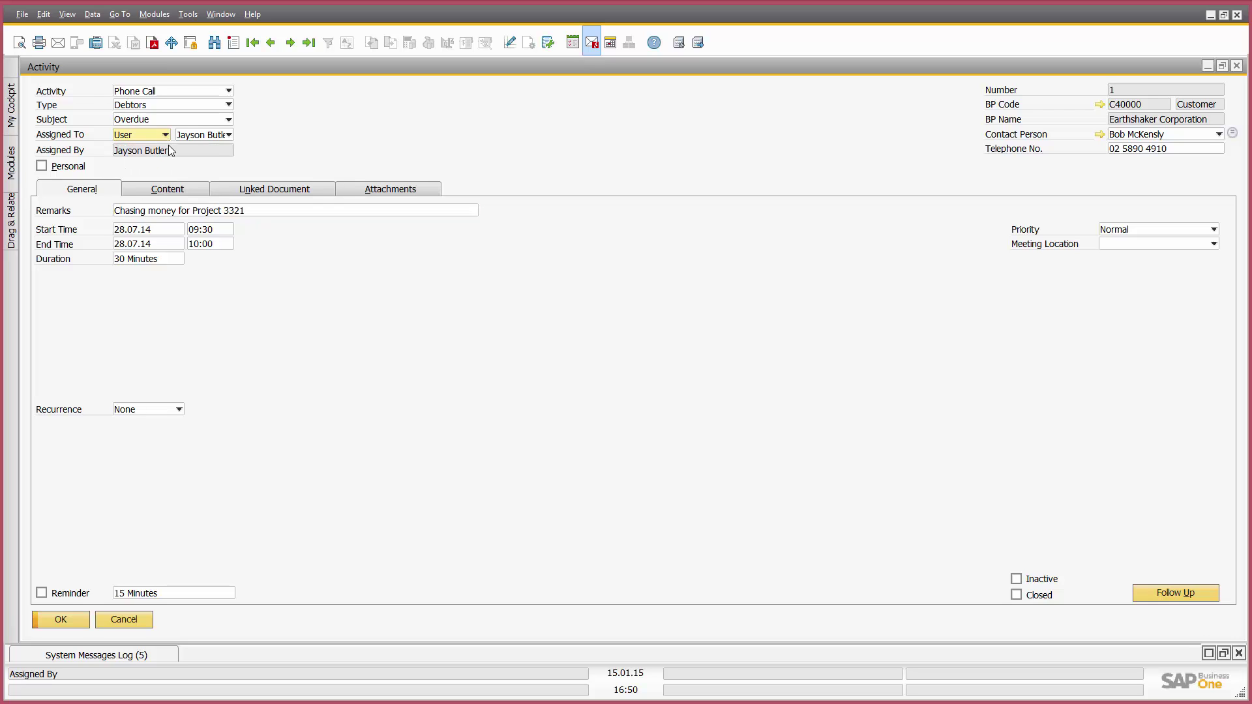
{"action": "left_click", "coordinate": [199, 135]}
{"action": "left_click", "coordinate": [202, 174]}
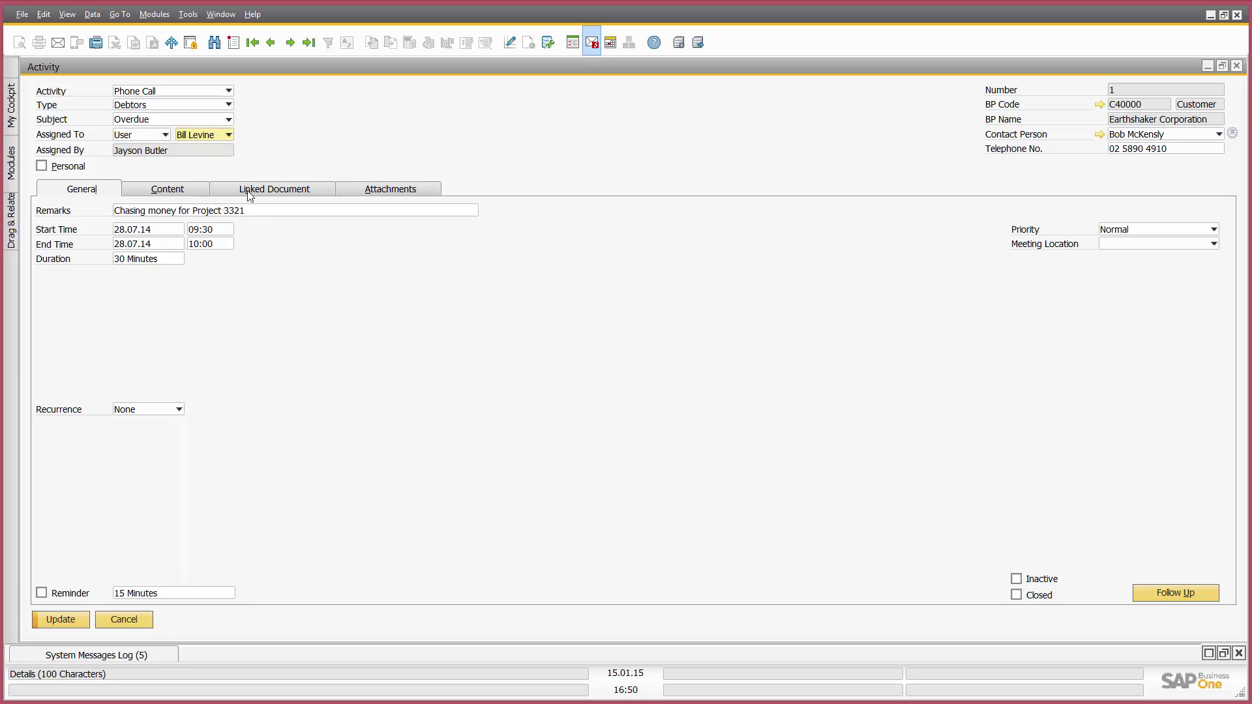
{"action": "left_click", "coordinate": [85, 617]}
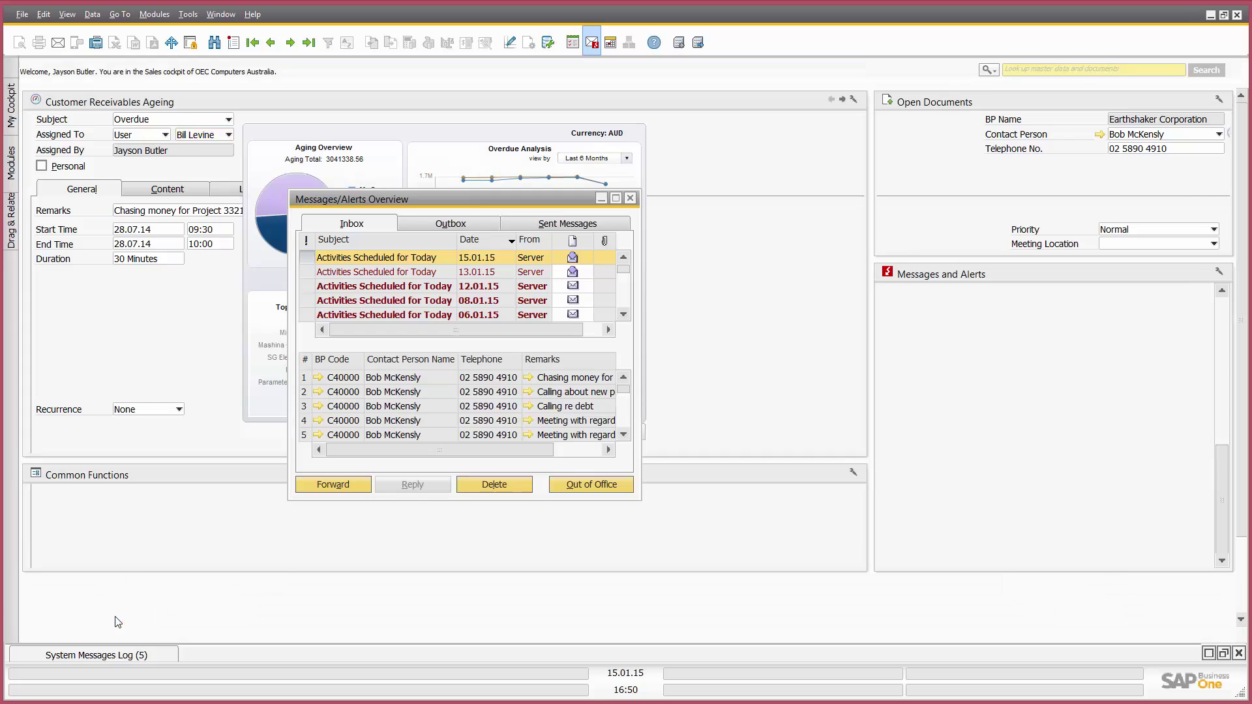
{"action": "left_click", "coordinate": [630, 198]}
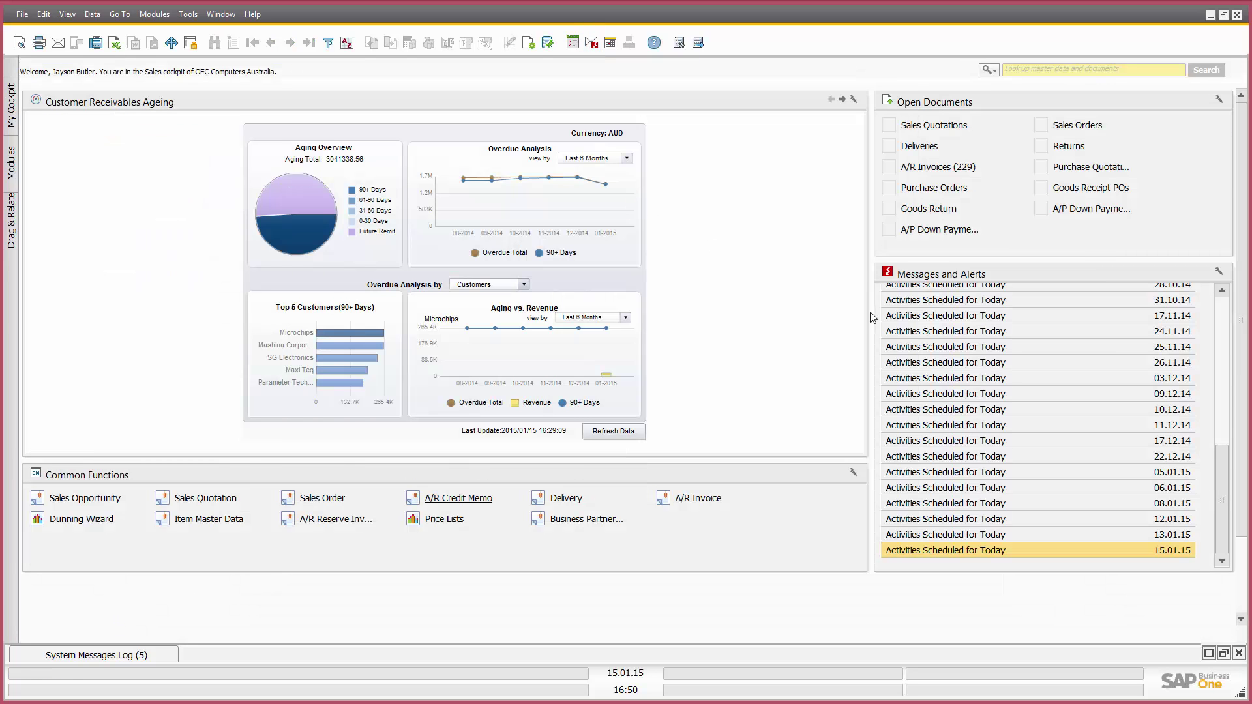
{"action": "left_click_drag", "start_coordinate": [1223, 467], "coordinate": [1211, 363]}
From the approval message, approve purchase request draft 3 with remark 'Yes this time - thanks'.
{"action": "left_click", "coordinate": [1020, 430]}
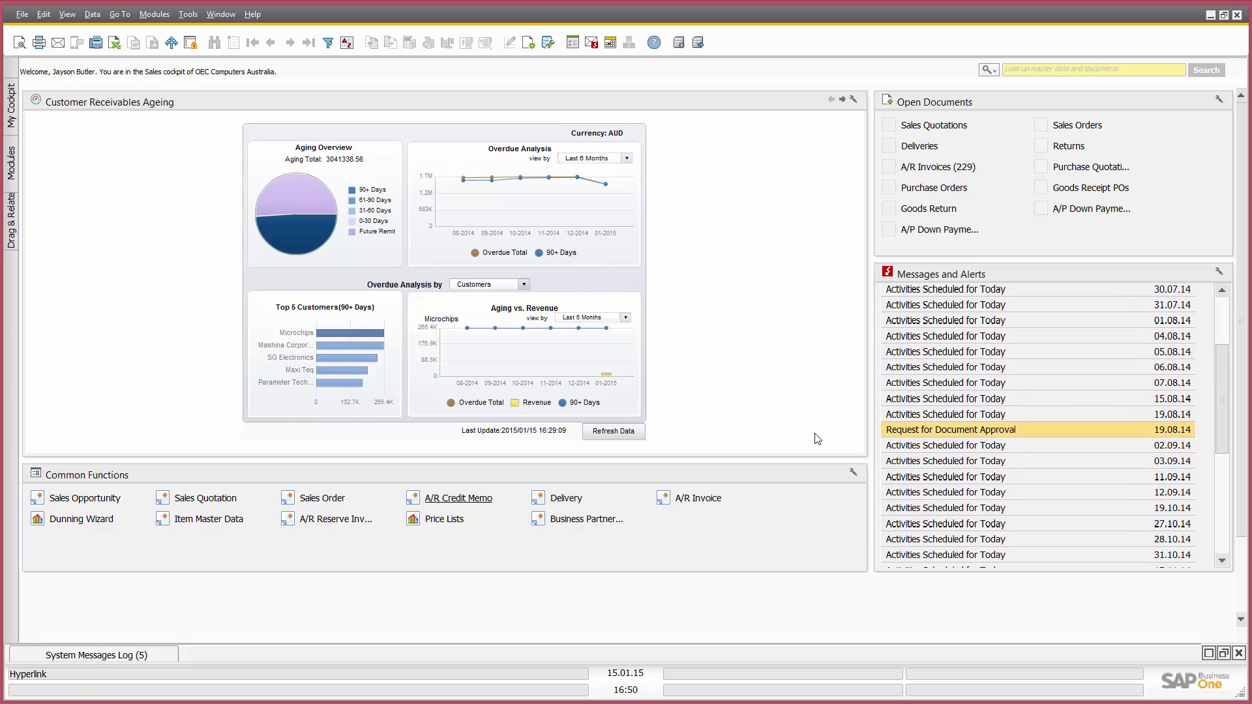
{"action": "double_click", "coordinate": [899, 429]}
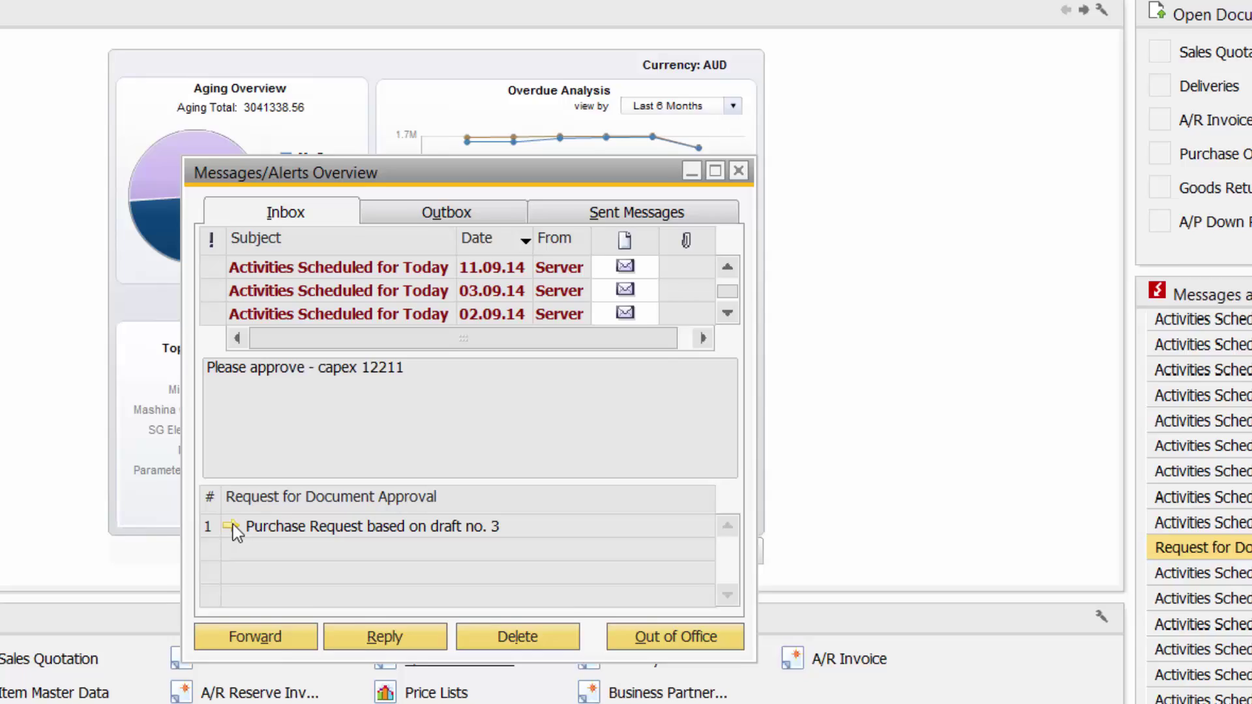
{"action": "left_click", "coordinate": [319, 417]}
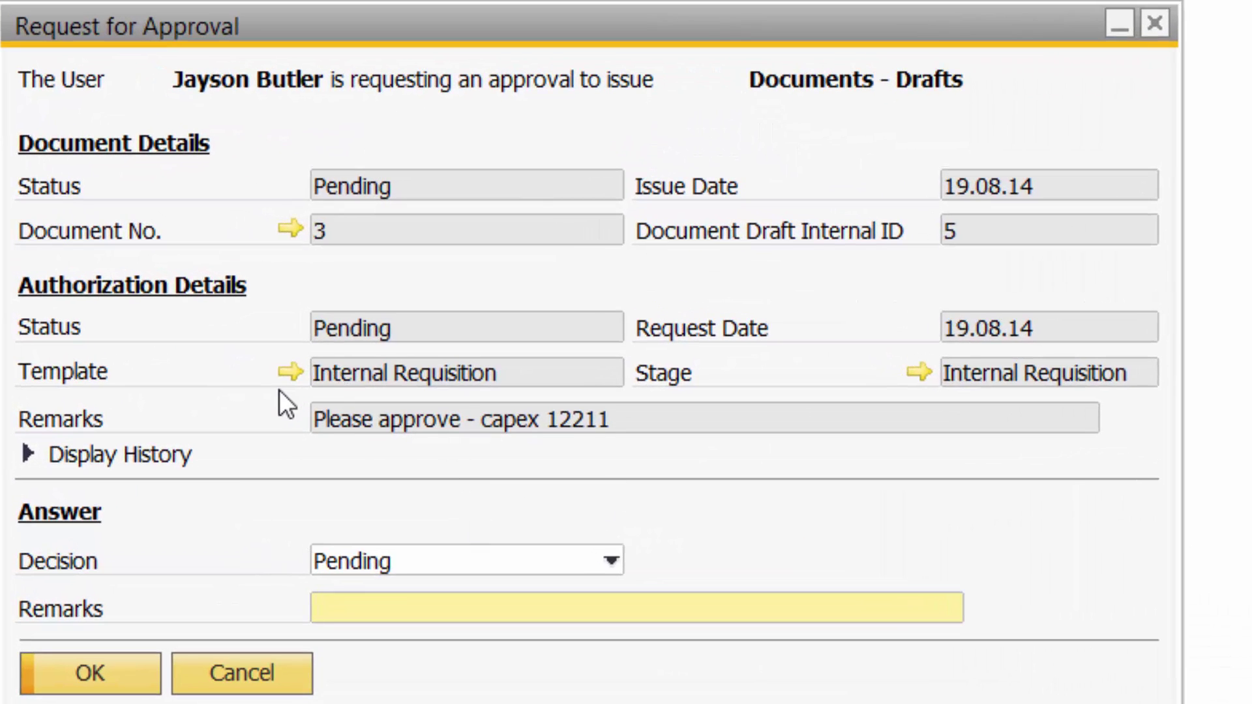
{"action": "left_click", "coordinate": [447, 561]}
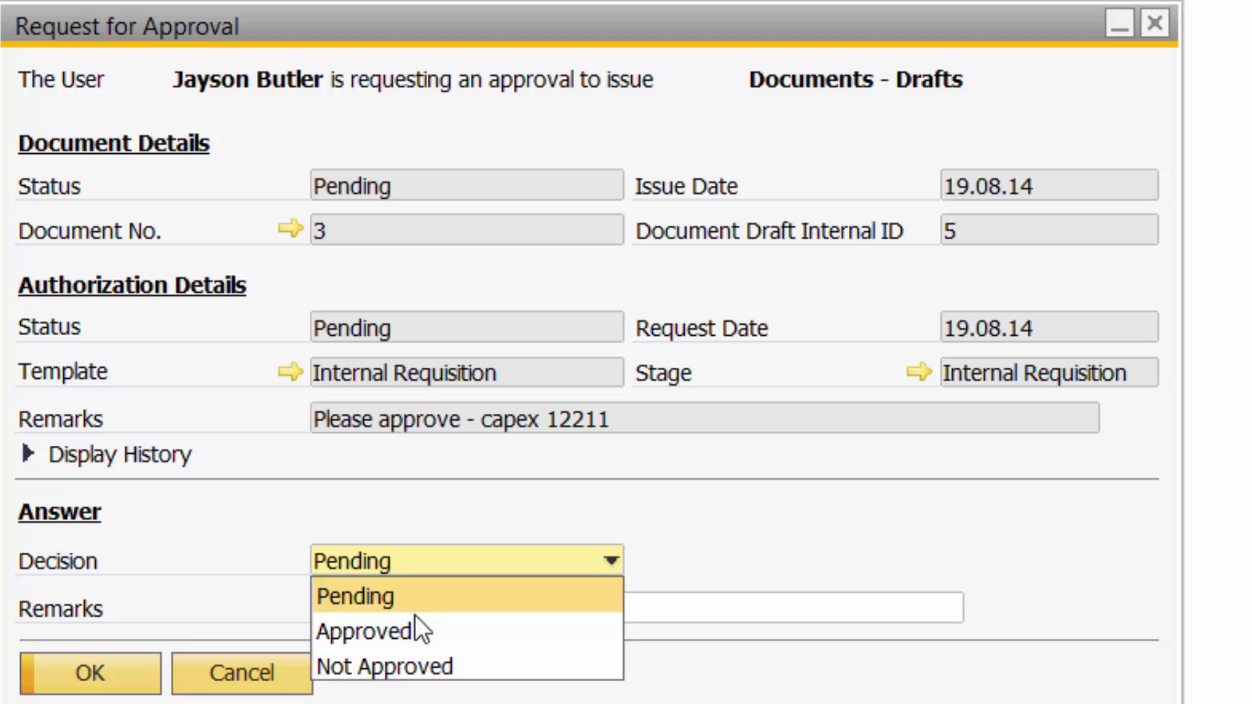
{"action": "left_click", "coordinate": [414, 616]}
{"action": "left_click", "coordinate": [394, 616]}
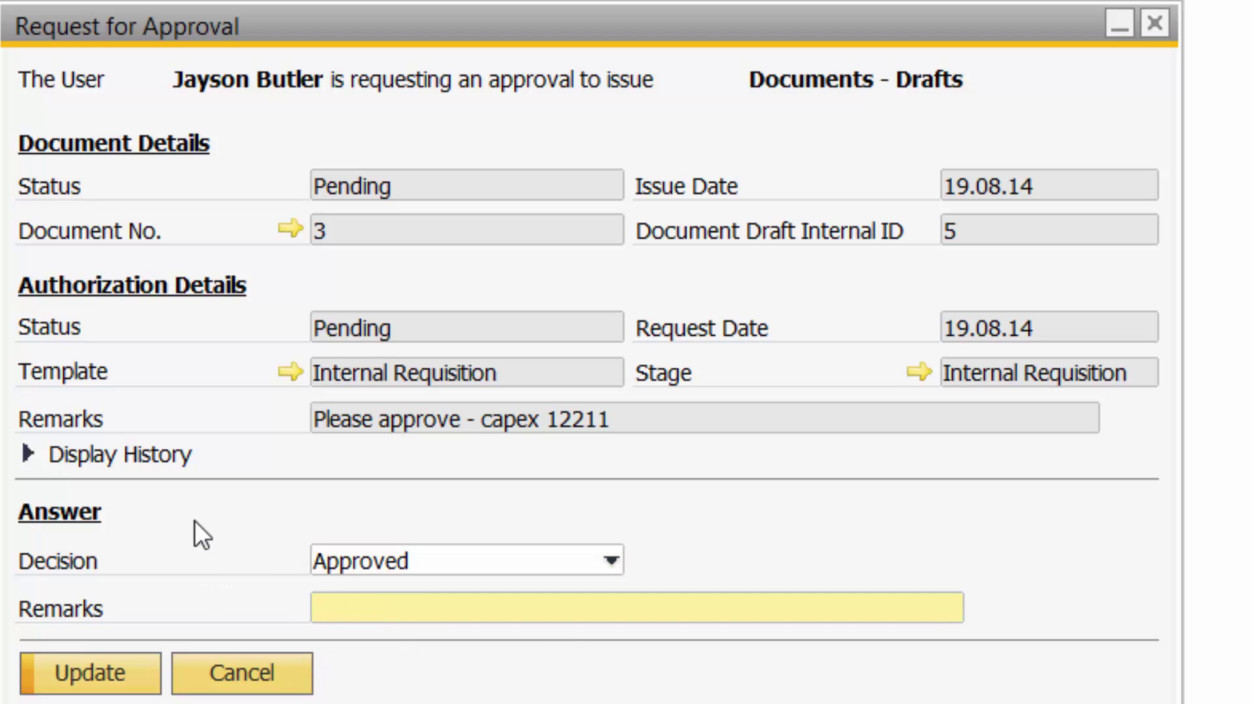
{"action": "type", "text": "Yes this time - th"}
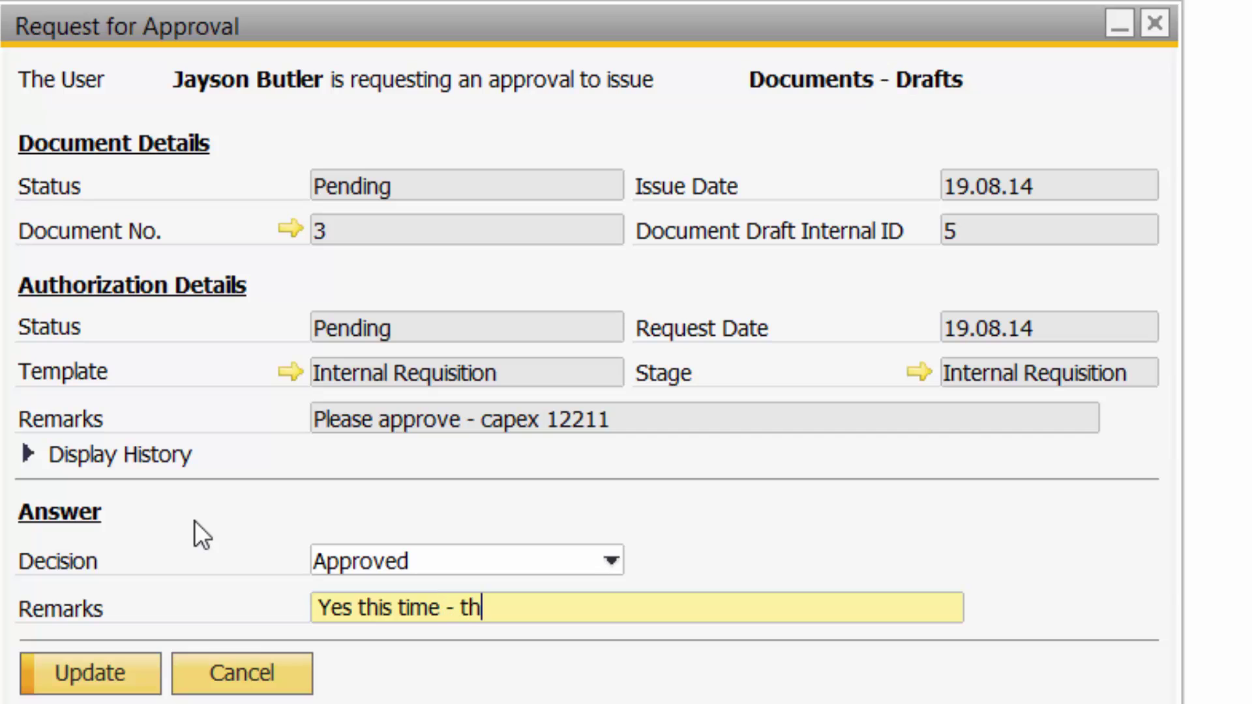
{"action": "type", "text": "anks"}
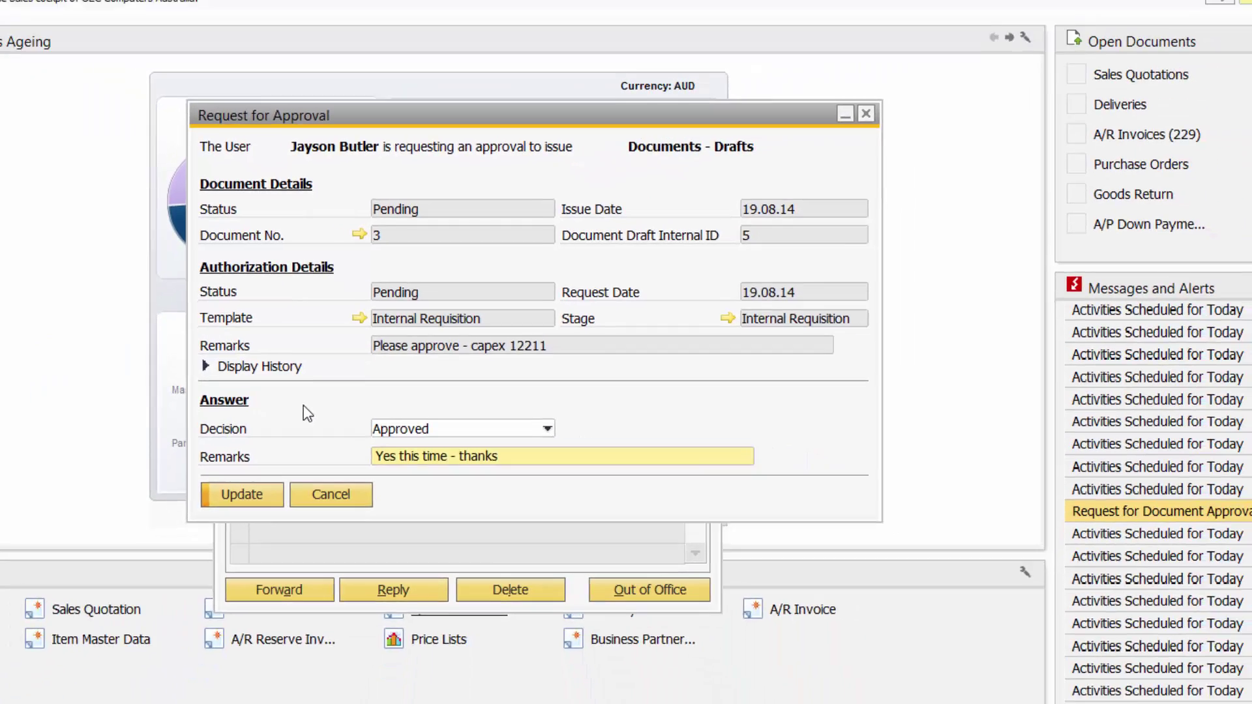
{"action": "left_click", "coordinate": [332, 495]}
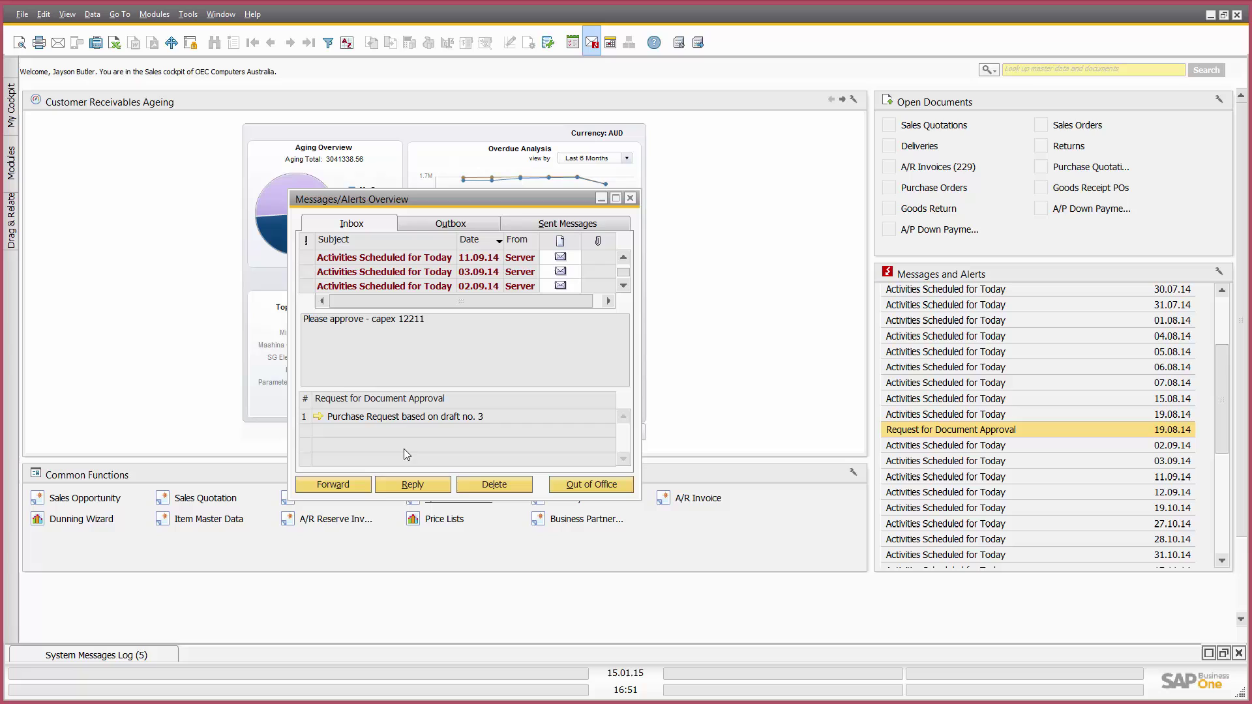
{"action": "left_click", "coordinate": [630, 198]}
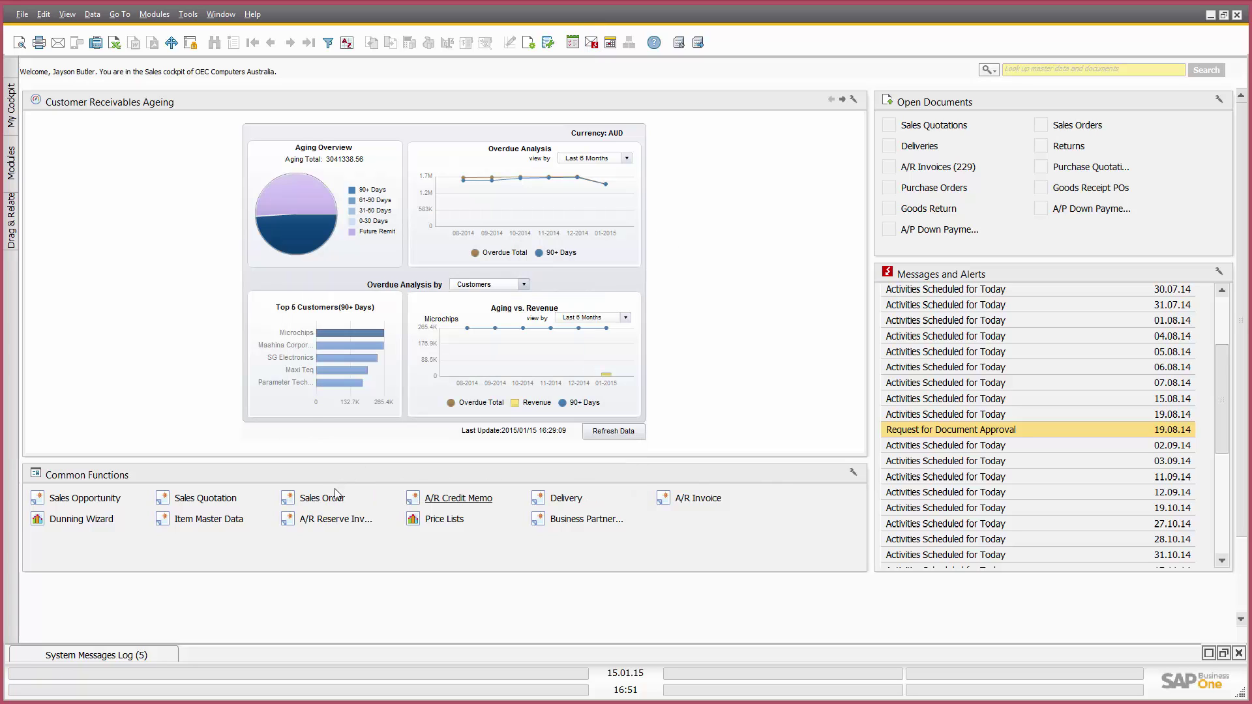
Switch the cockpit widget to Sales Analysis and start a calendar activity for 15.01.15, 09:30–10:00.
{"action": "left_click", "coordinate": [306, 498]}
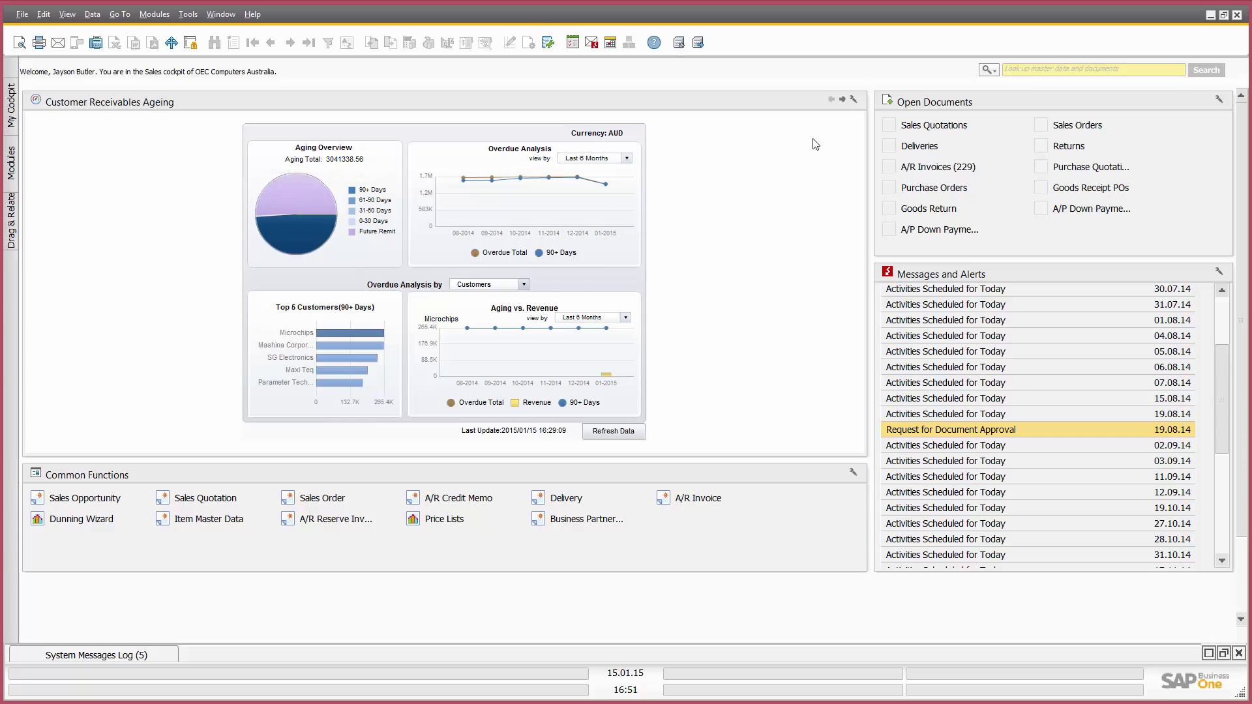
{"action": "left_click", "coordinate": [844, 100]}
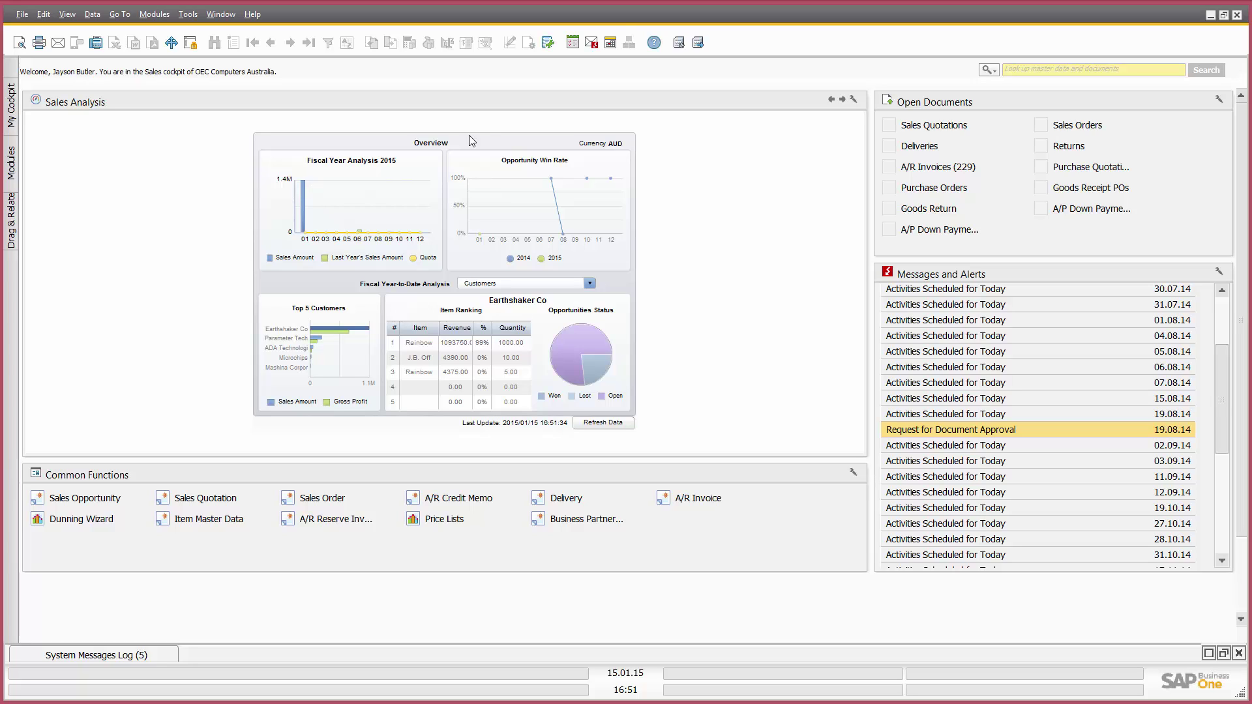
{"action": "left_click", "coordinate": [611, 42]}
{"action": "double_click", "coordinate": [353, 228]}
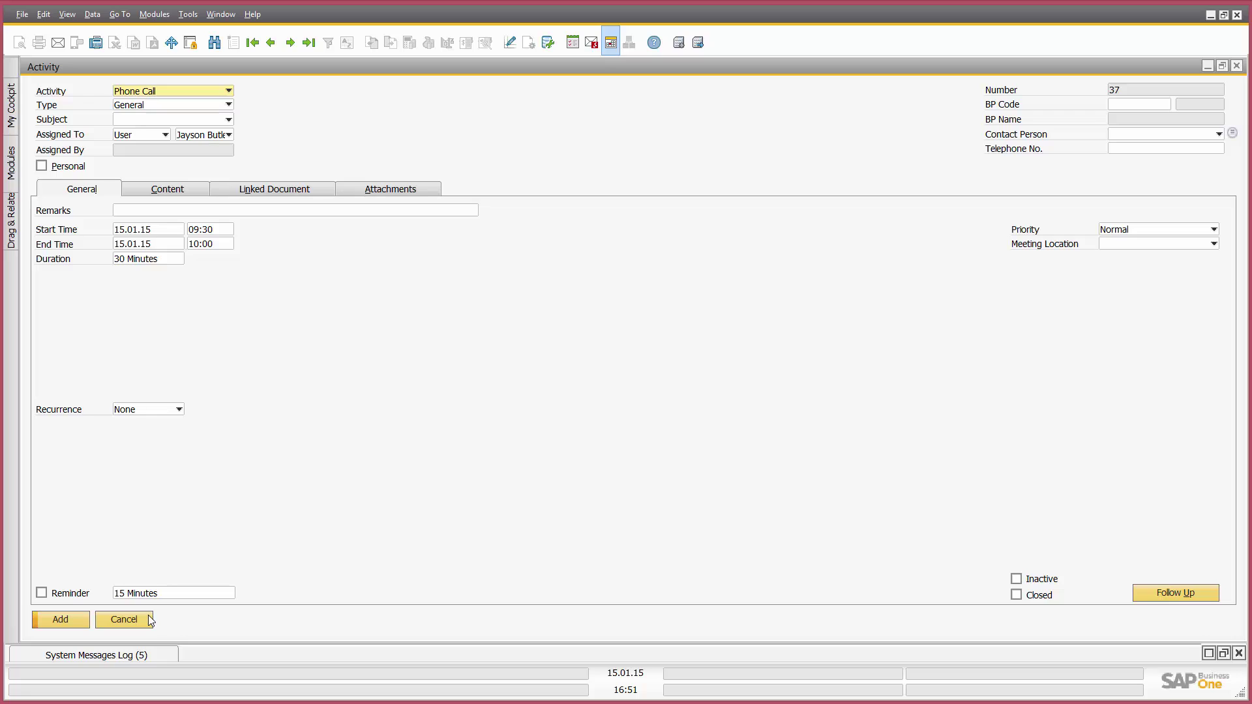
Discard new activity 37, close the calendar, and launch the Excel Sales Analysis workbook.
{"action": "left_click", "coordinate": [393, 189]}
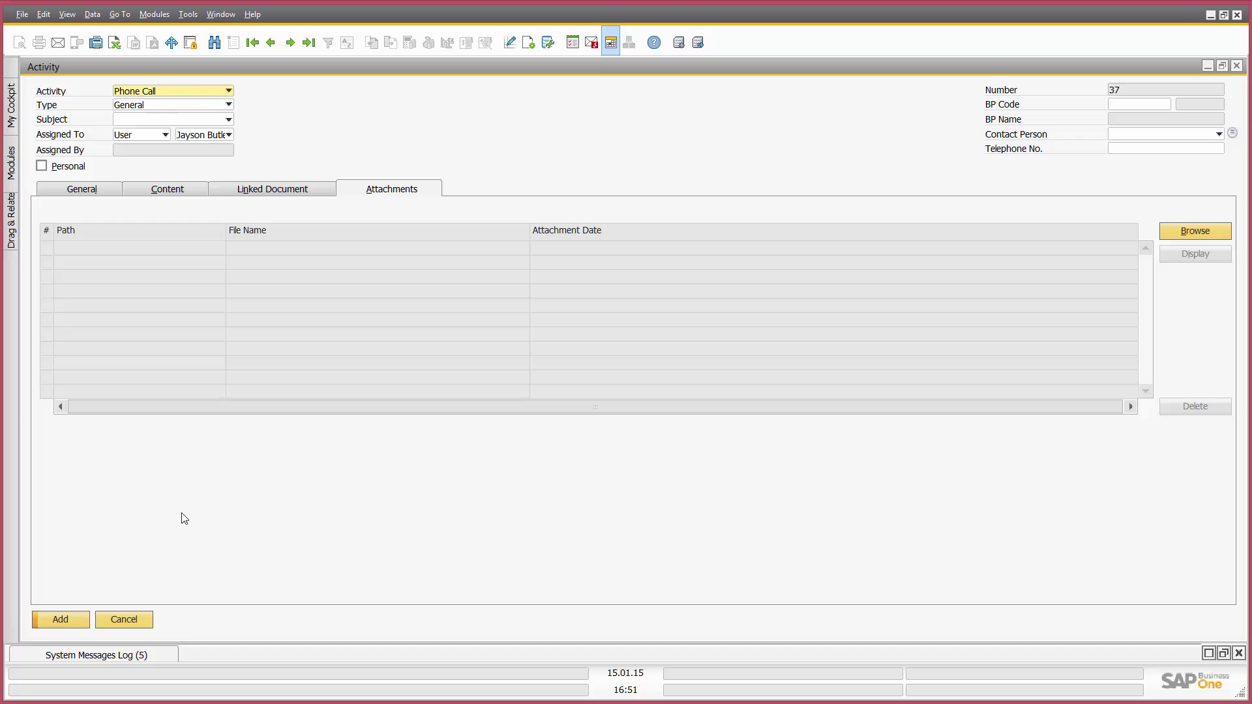
{"action": "left_click", "coordinate": [117, 617]}
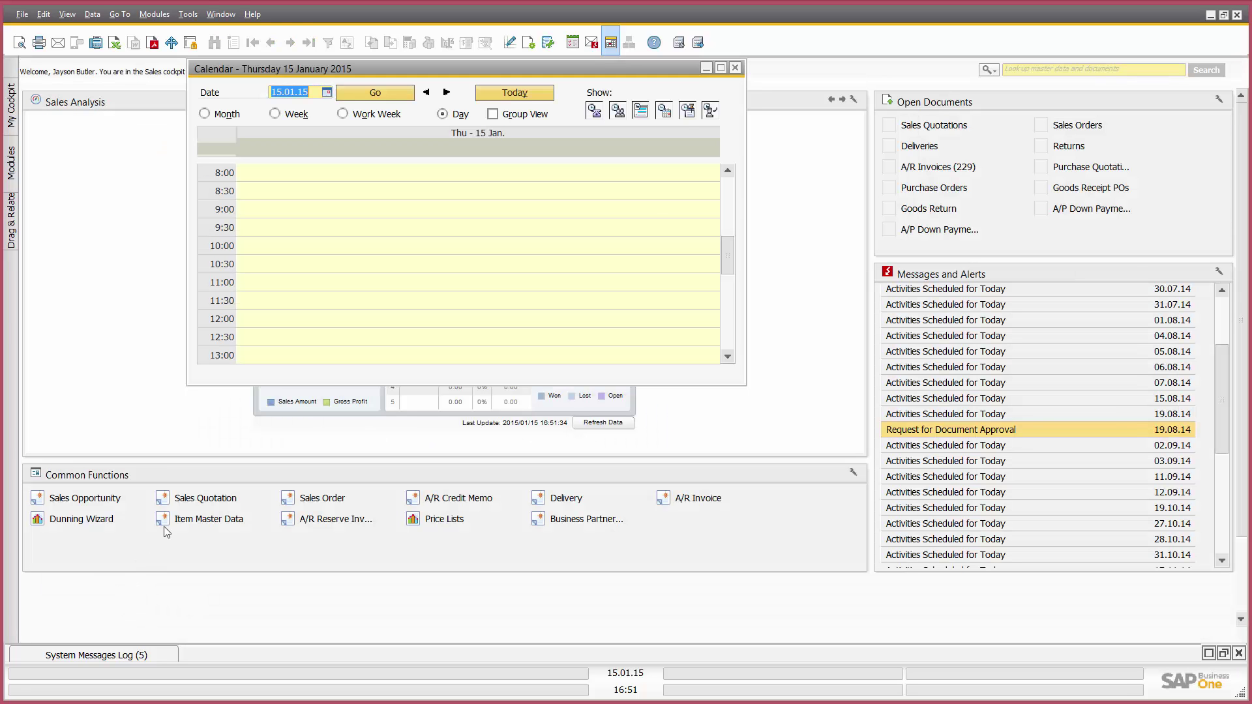
{"action": "left_click", "coordinate": [733, 68]}
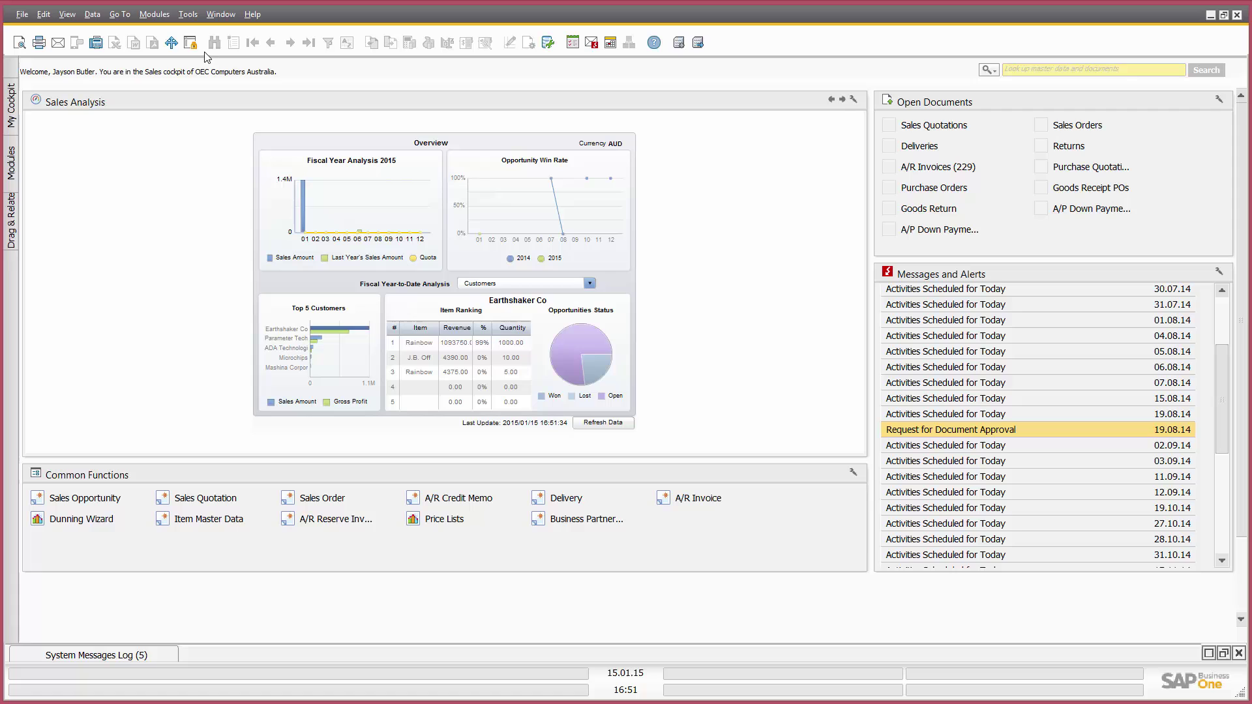
{"action": "left_click", "coordinate": [171, 42]}
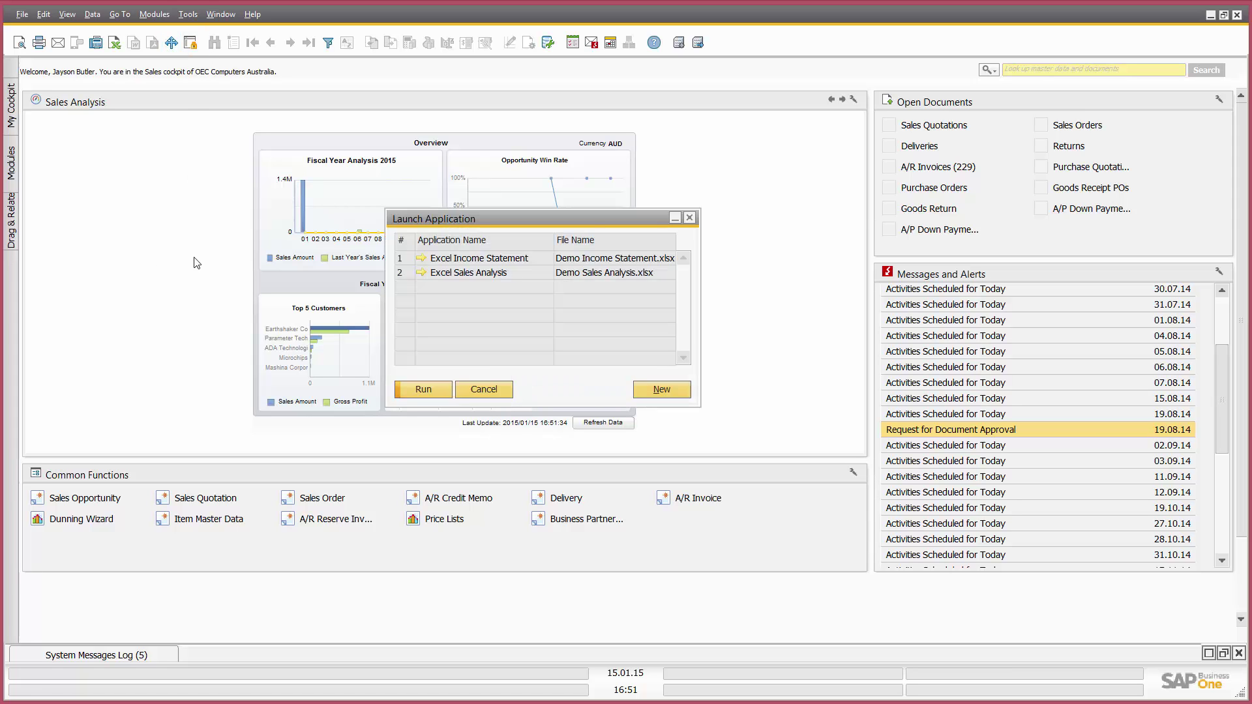
{"action": "double_click", "coordinate": [439, 273]}
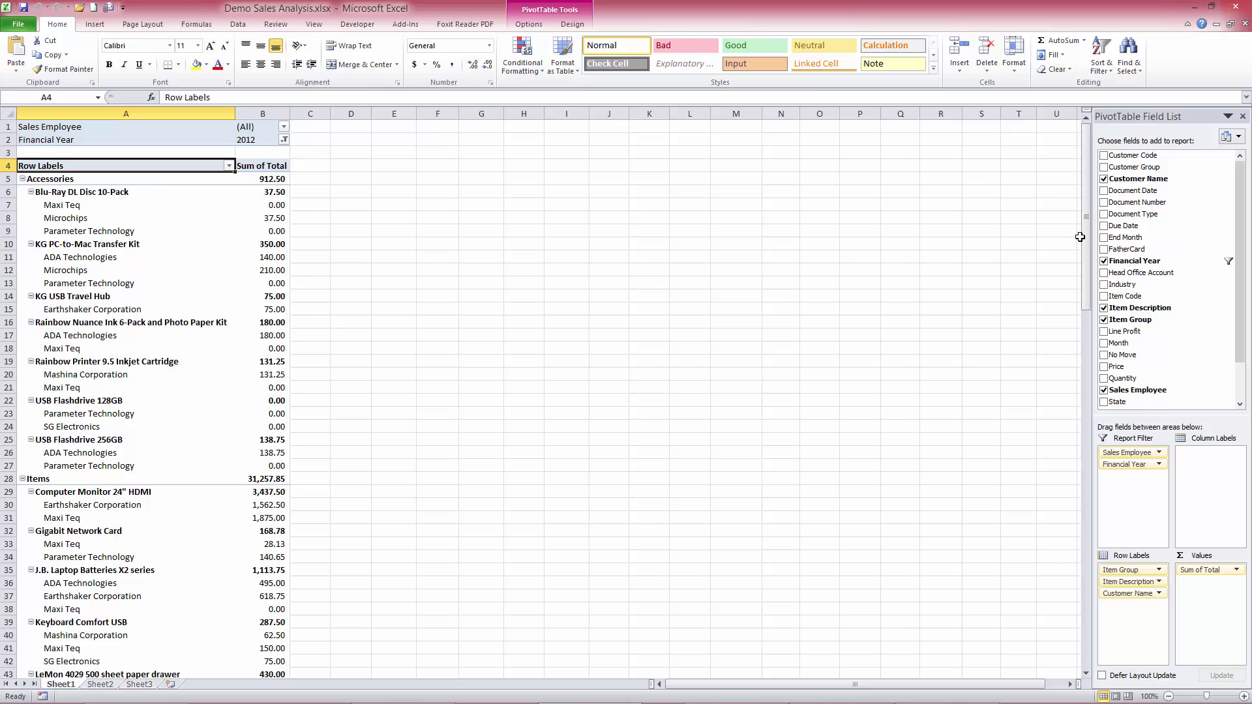
Add Document Type, Document Number, Month and No Move to the pivot rows, then close the workbook.
{"action": "left_click", "coordinate": [1104, 215]}
{"action": "left_click", "coordinate": [1104, 203]}
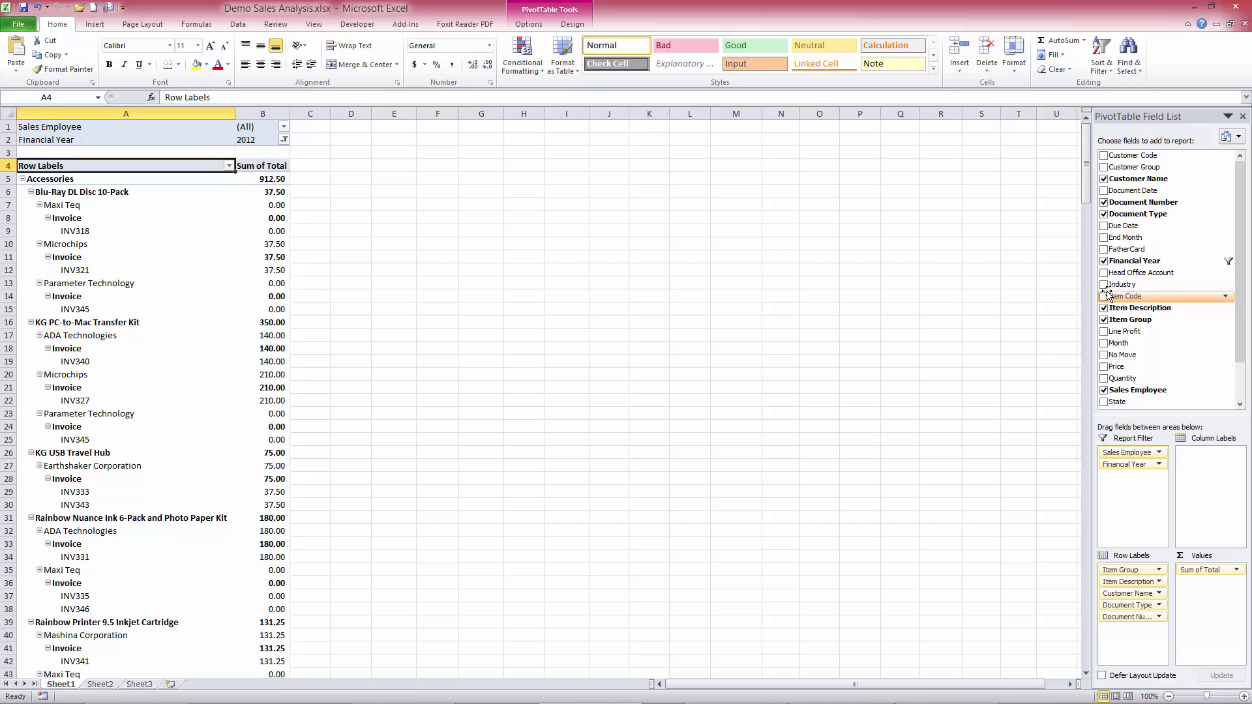
{"action": "left_click", "coordinate": [1104, 344]}
{"action": "left_click", "coordinate": [1104, 356]}
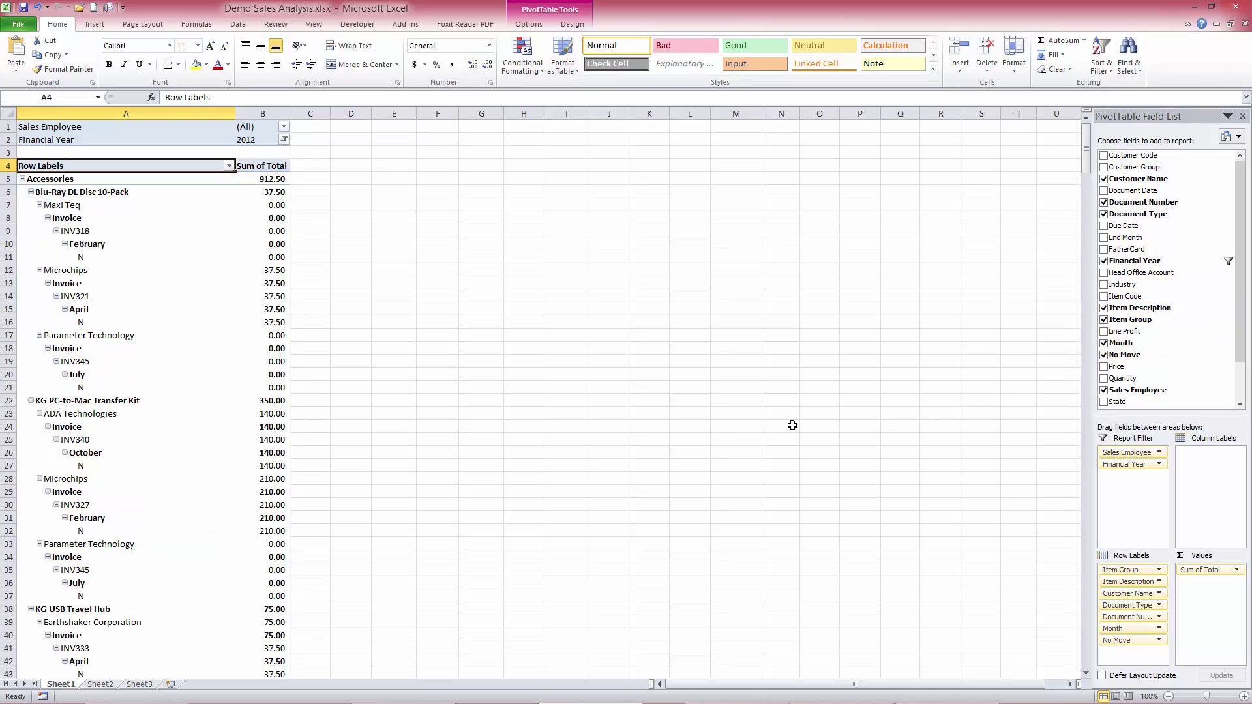
{"action": "left_click", "coordinate": [1245, 24]}
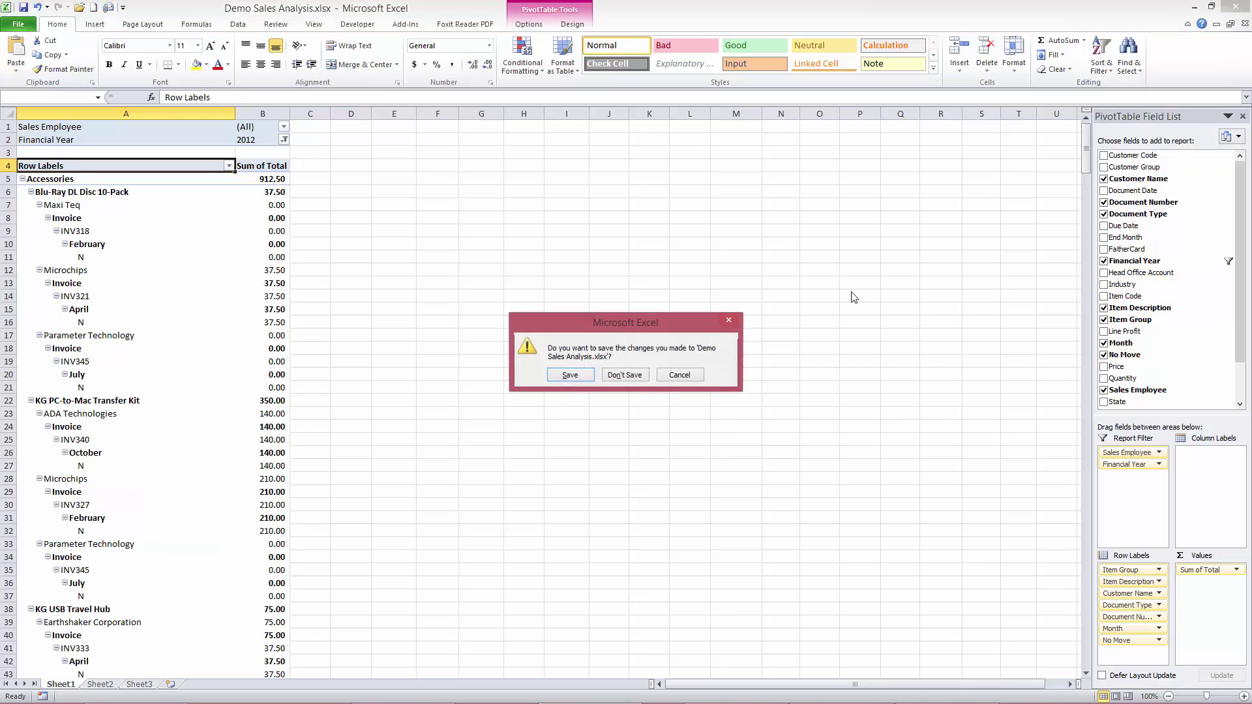
Close Excel without saving and dismiss the Launch Application dialog.
{"action": "left_click", "coordinate": [622, 377]}
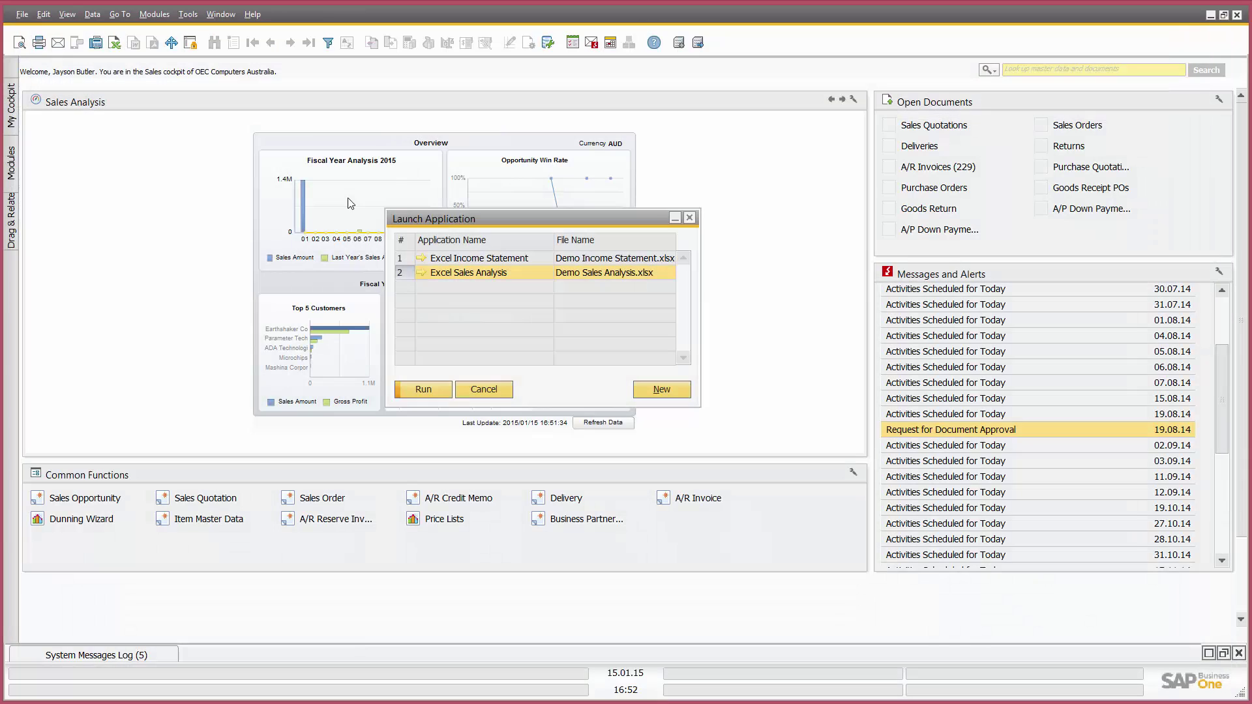
{"action": "left_click", "coordinate": [689, 218]}
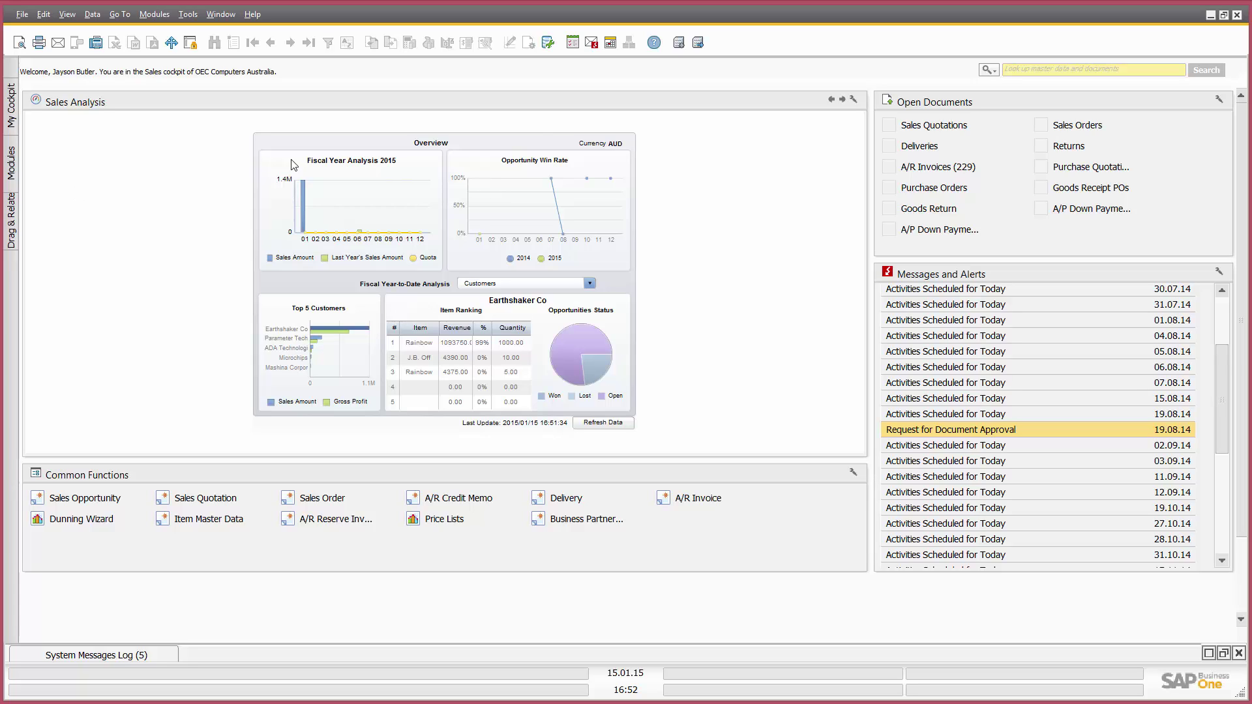
{"action": "left_click", "coordinate": [1007, 69]}
{"action": "type", "text": "Office"}
{"action": "key", "text": "Return"}
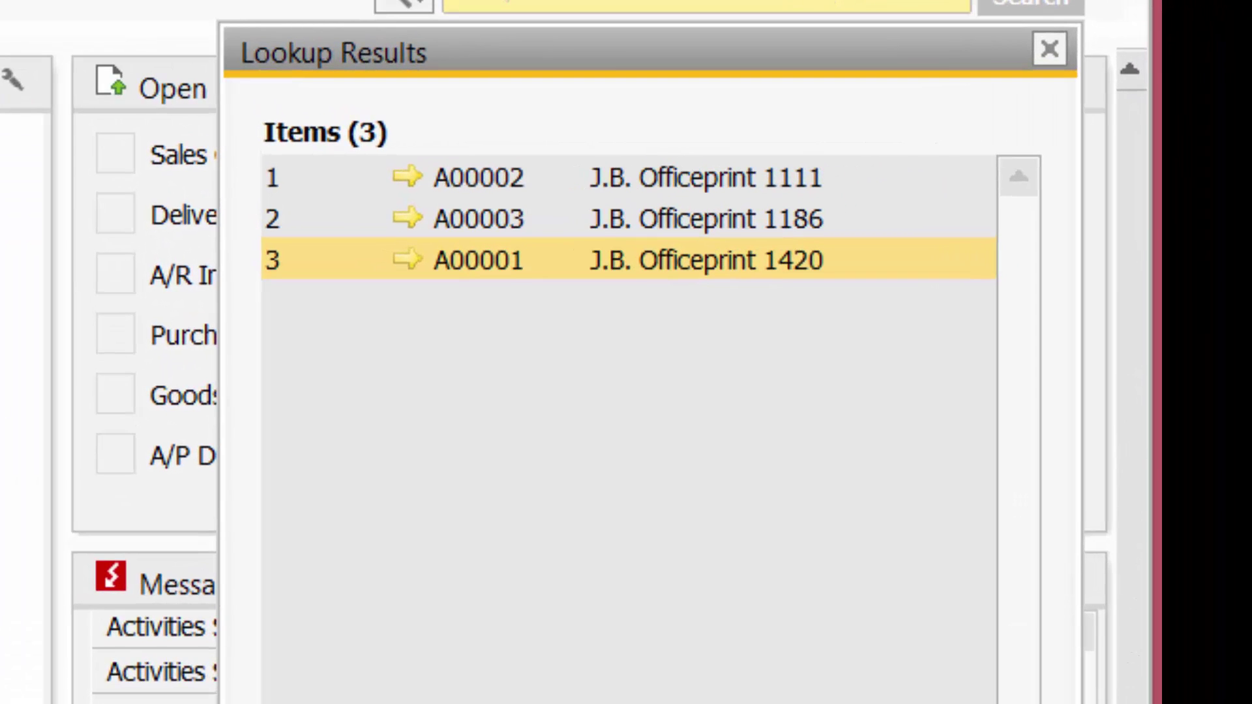
{"action": "left_click", "coordinate": [355, 187]}
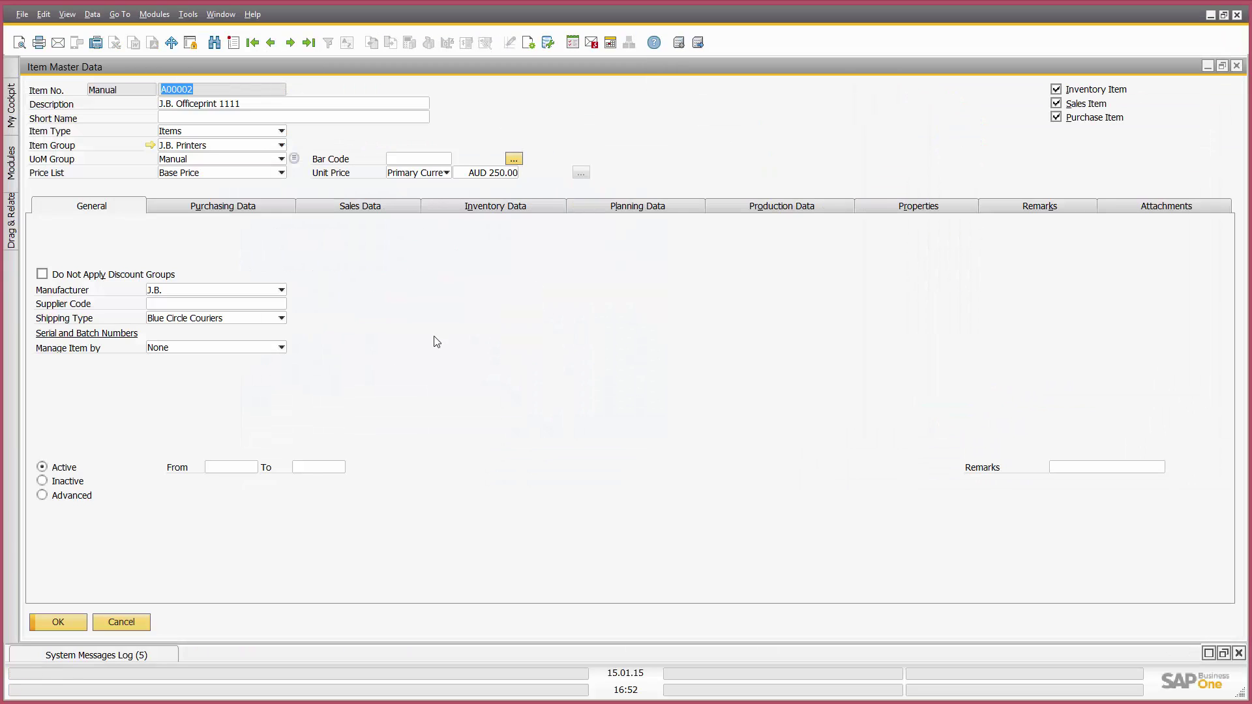
{"action": "left_click", "coordinate": [124, 622]}
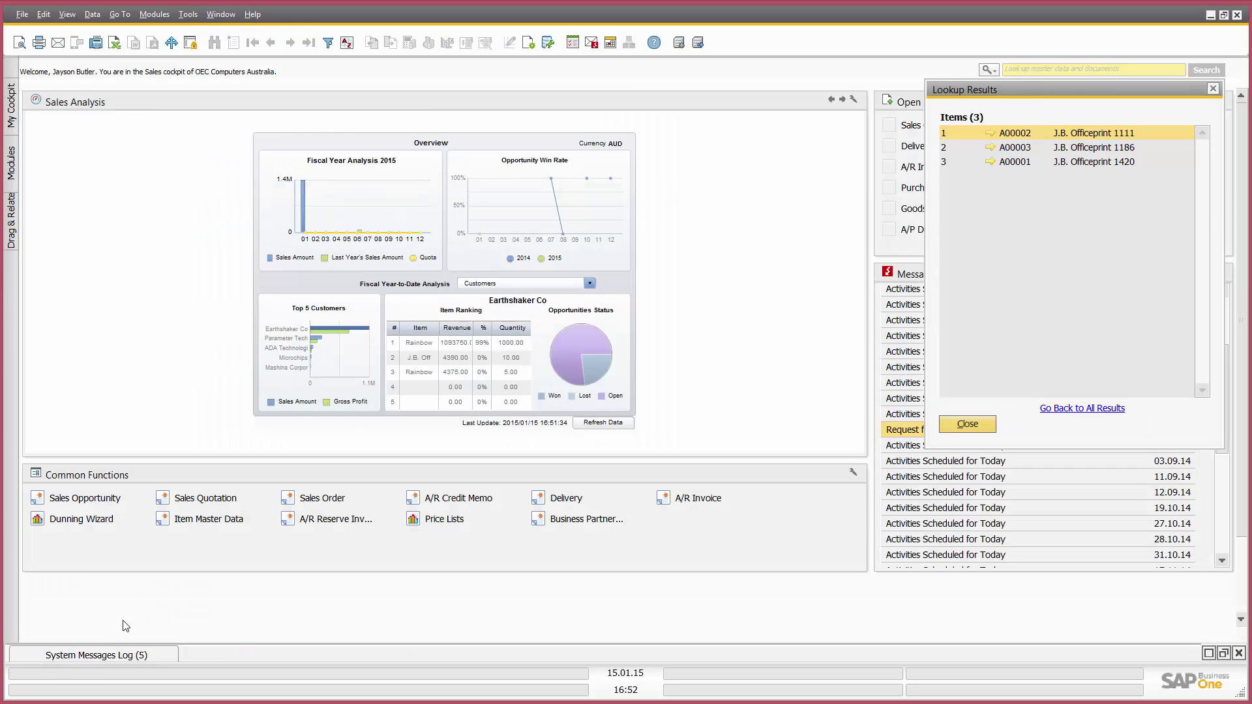
{"action": "left_click", "coordinate": [1213, 89]}
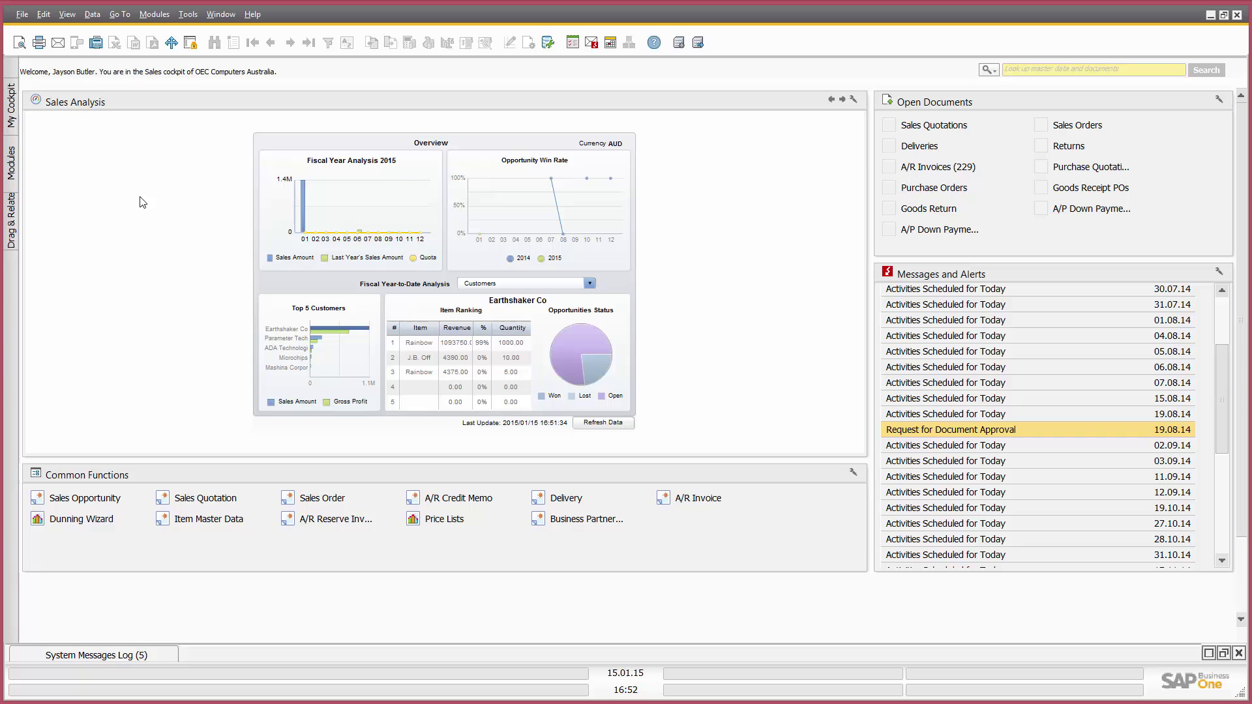
Show the Modules sidebar with Administration expanded, listing Approval Procedures, Workflow and Alerts Management.
{"action": "left_click", "coordinate": [11, 150]}
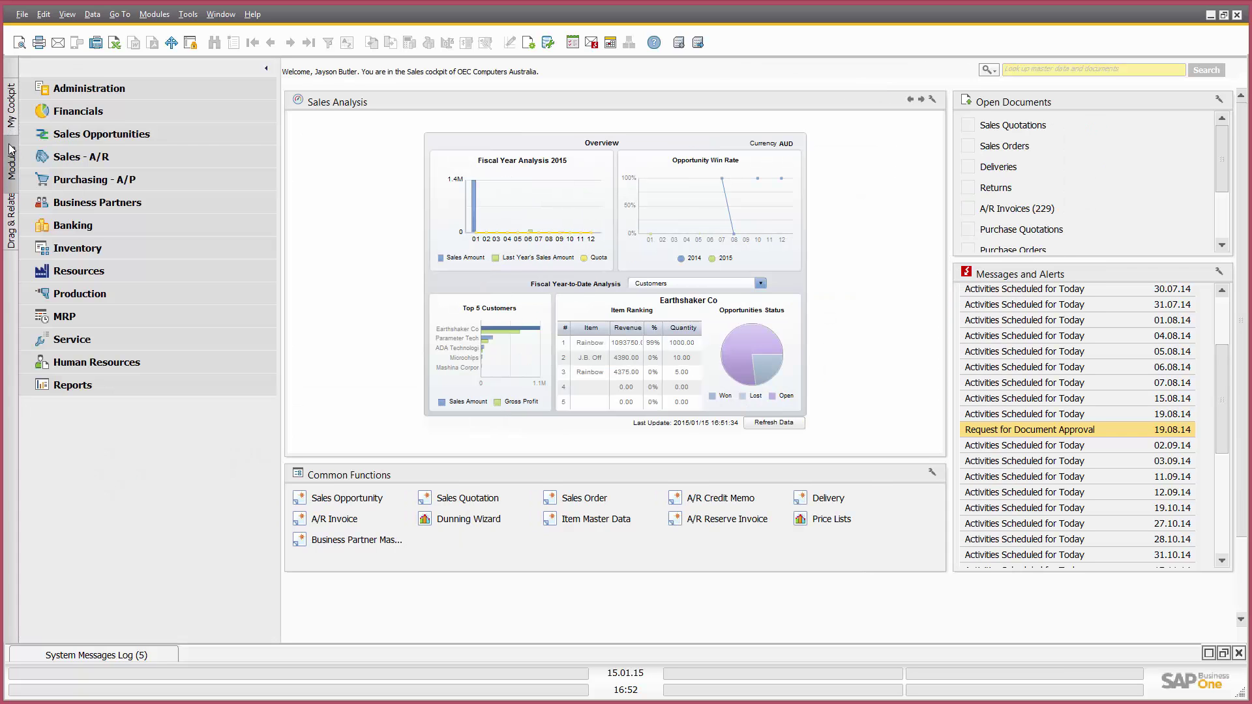
{"action": "left_click", "coordinate": [70, 92]}
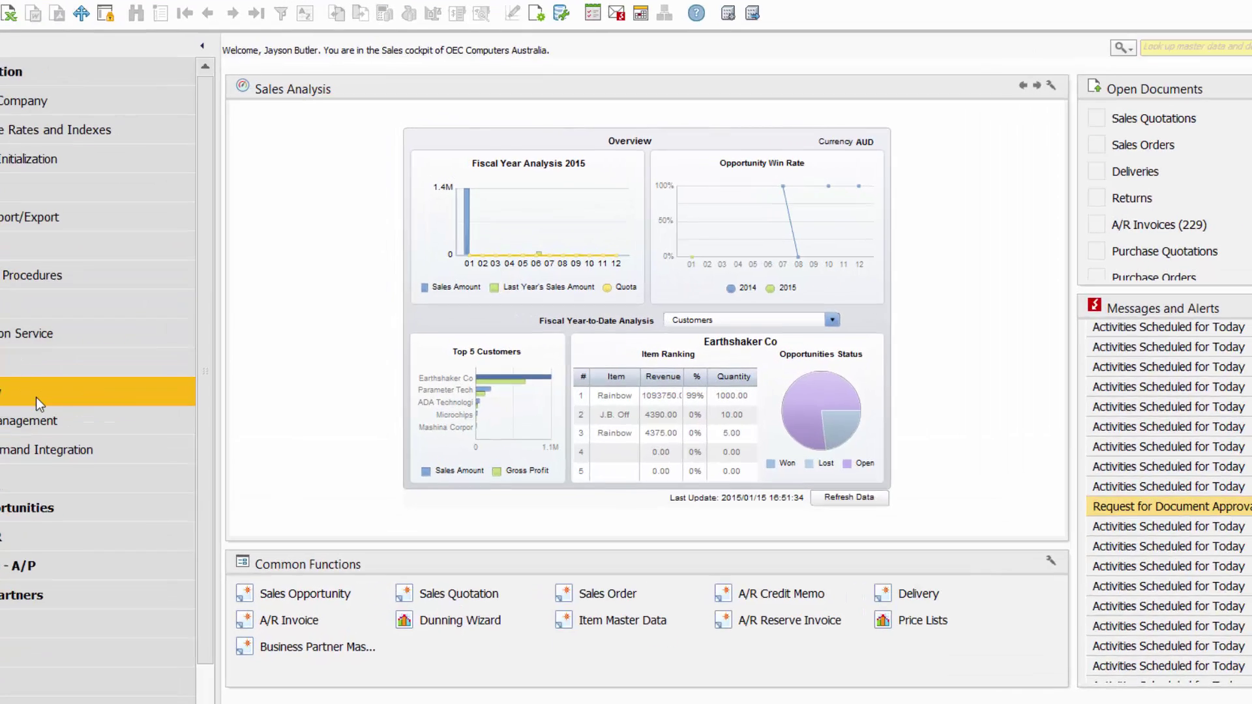
{"action": "left_click", "coordinate": [110, 362]}
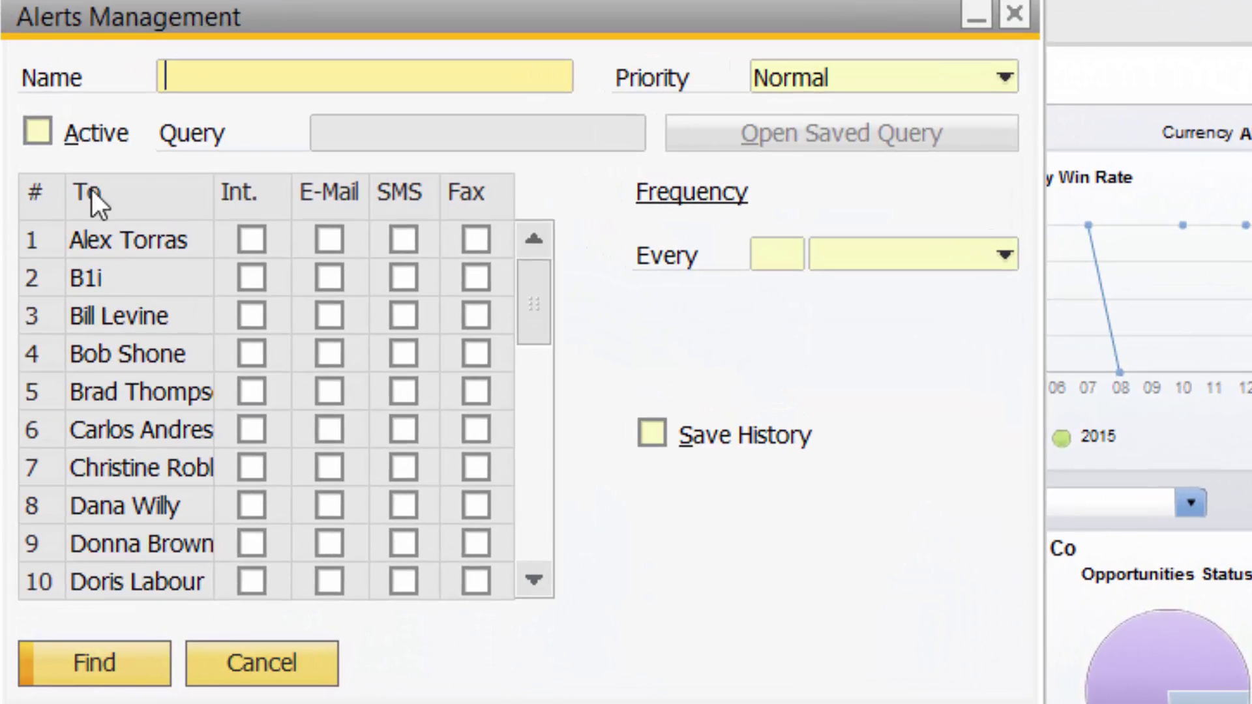
{"action": "key", "text": "Page_Down"}
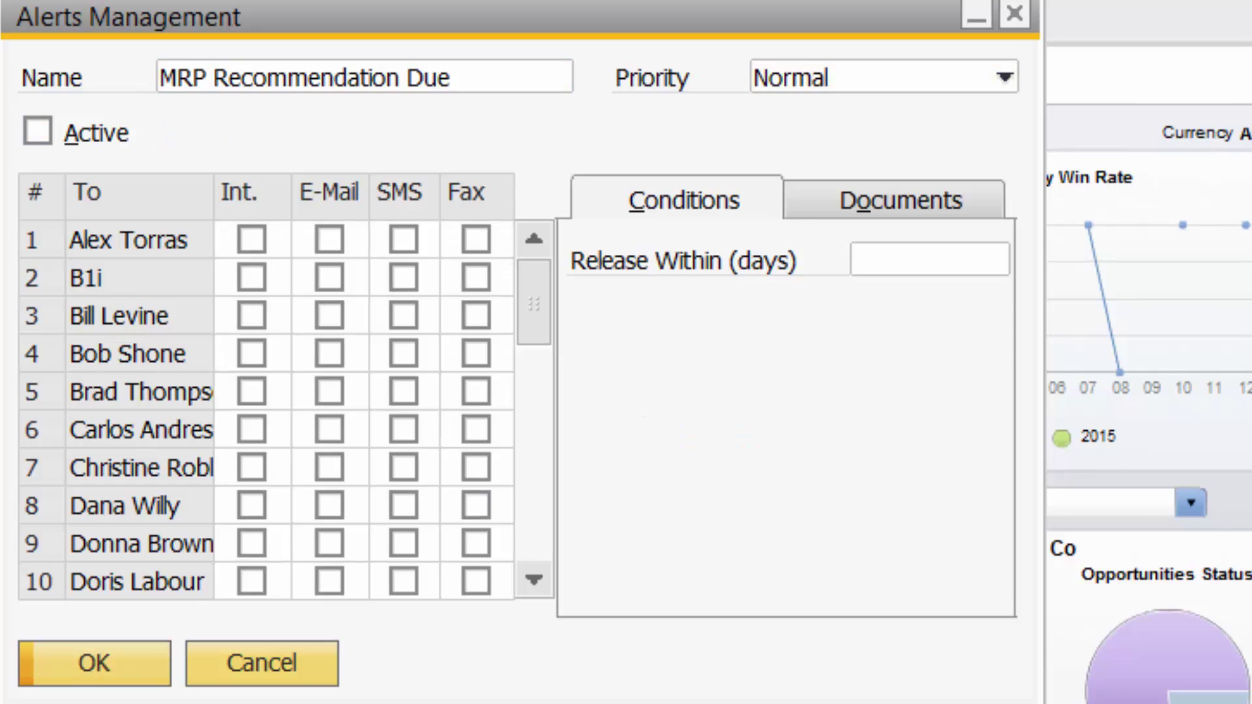
{"action": "key", "text": "Page_Down"}
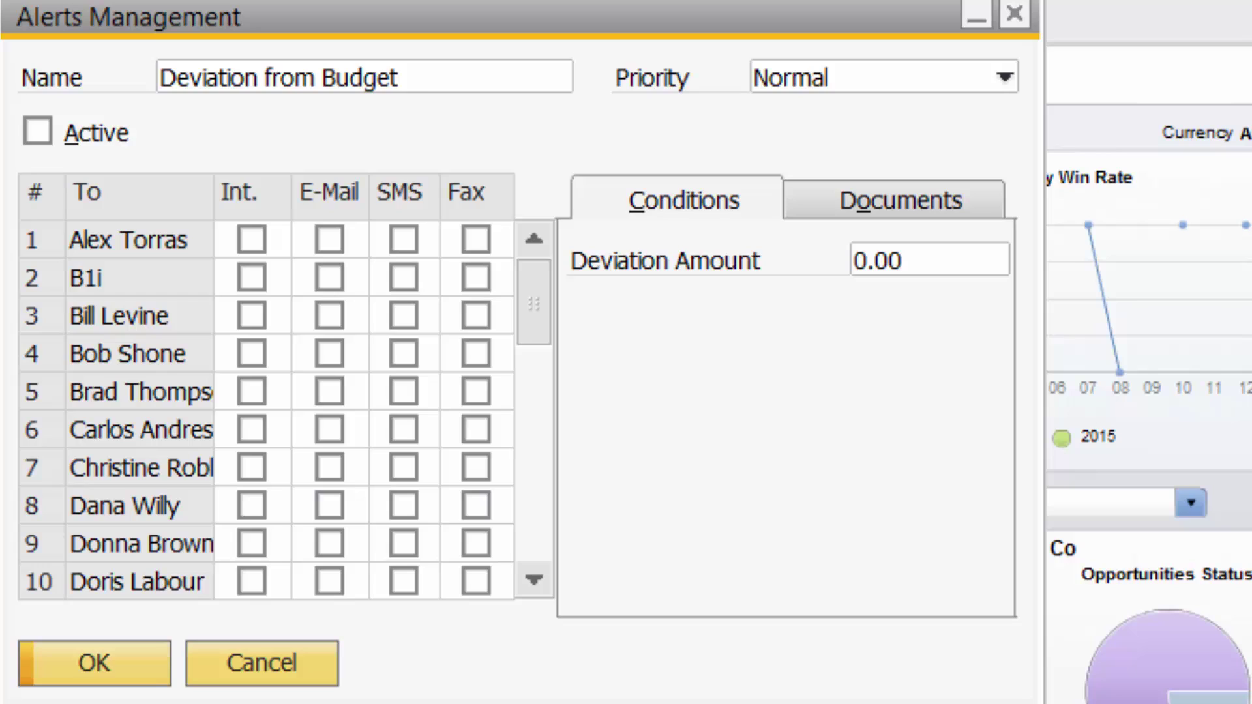
{"action": "key", "text": "Page_Down"}
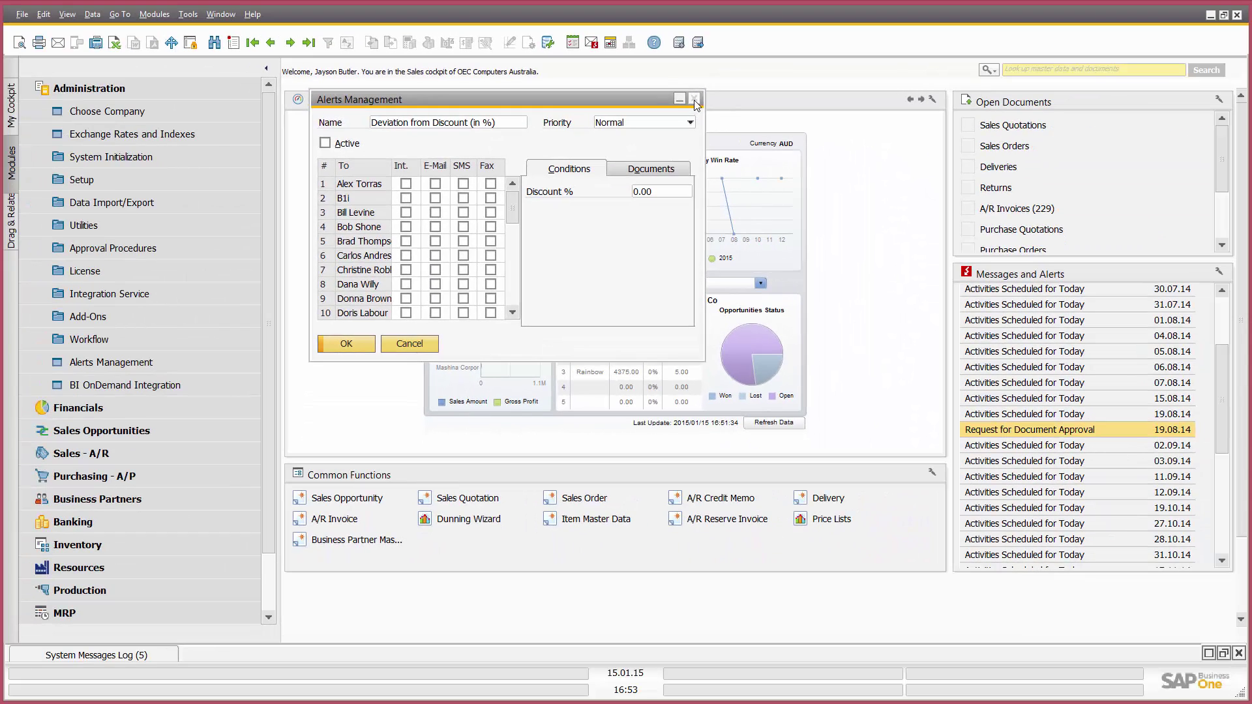
{"action": "left_click", "coordinate": [695, 99]}
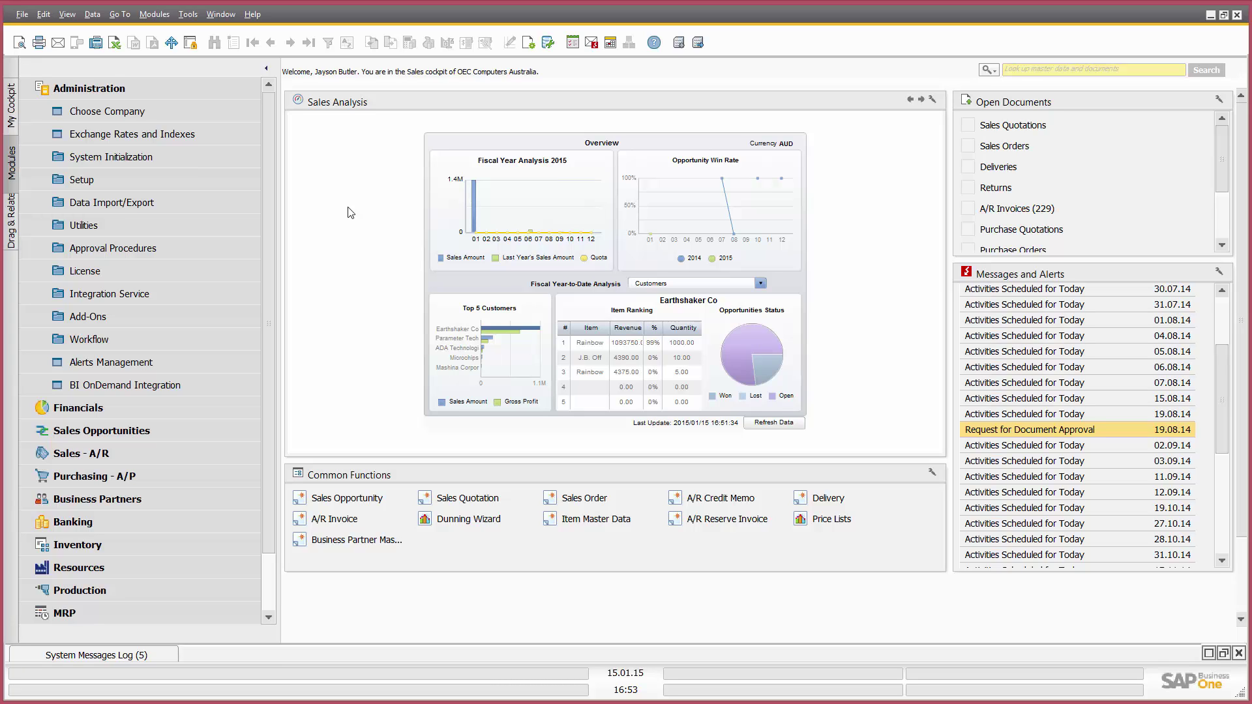
Expand Financials instead of Administration and browse Chart of Accounts' Liabilities, Capital and Reserves, and Turnover accounts.
{"action": "left_click", "coordinate": [169, 92]}
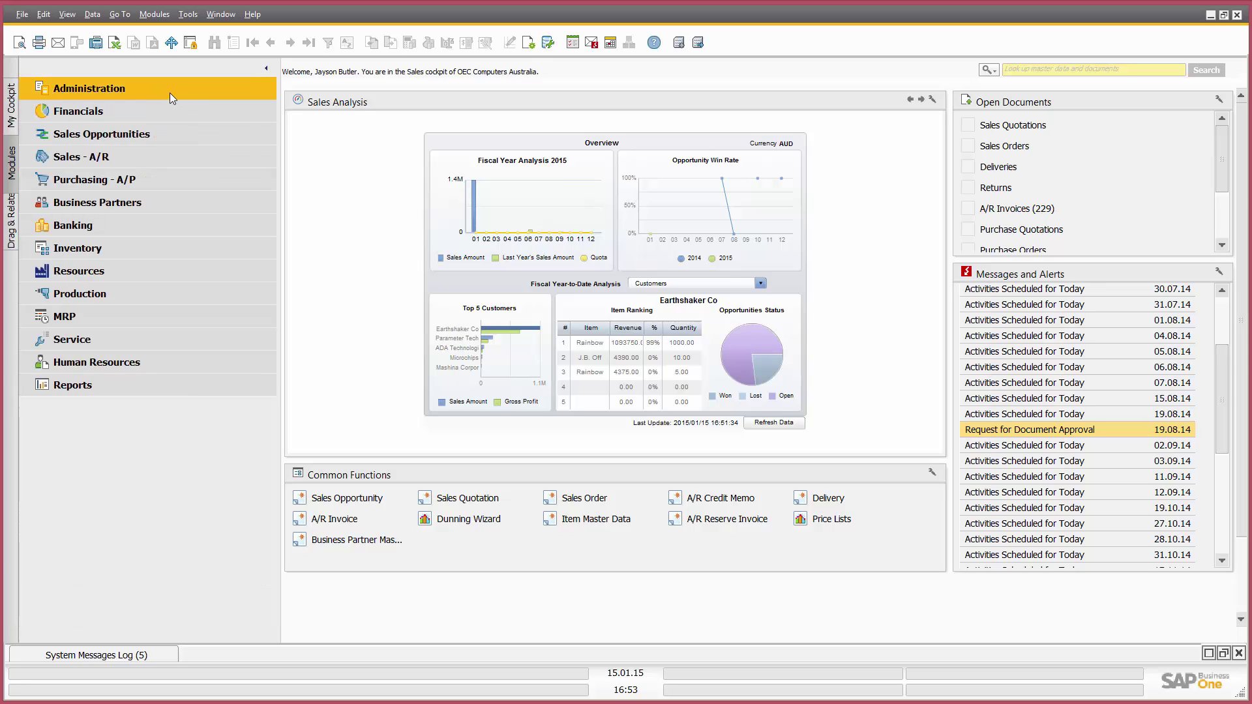
{"action": "left_click", "coordinate": [158, 107]}
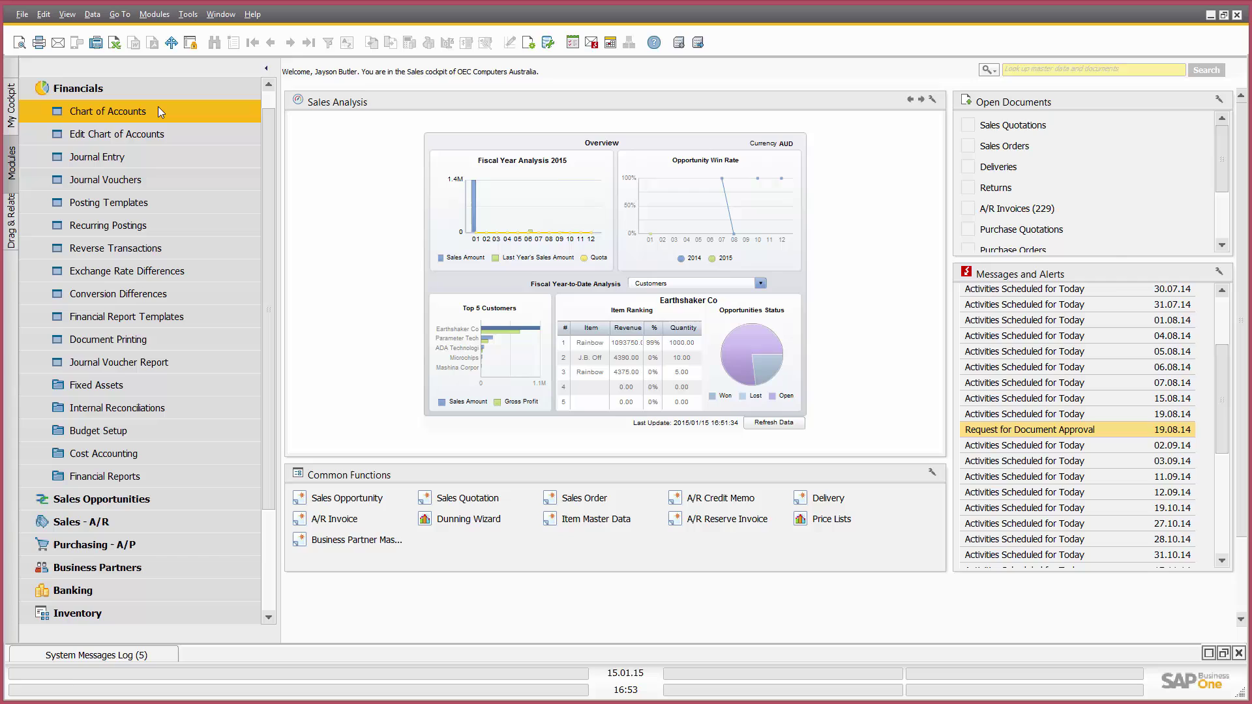
{"action": "left_click", "coordinate": [160, 110]}
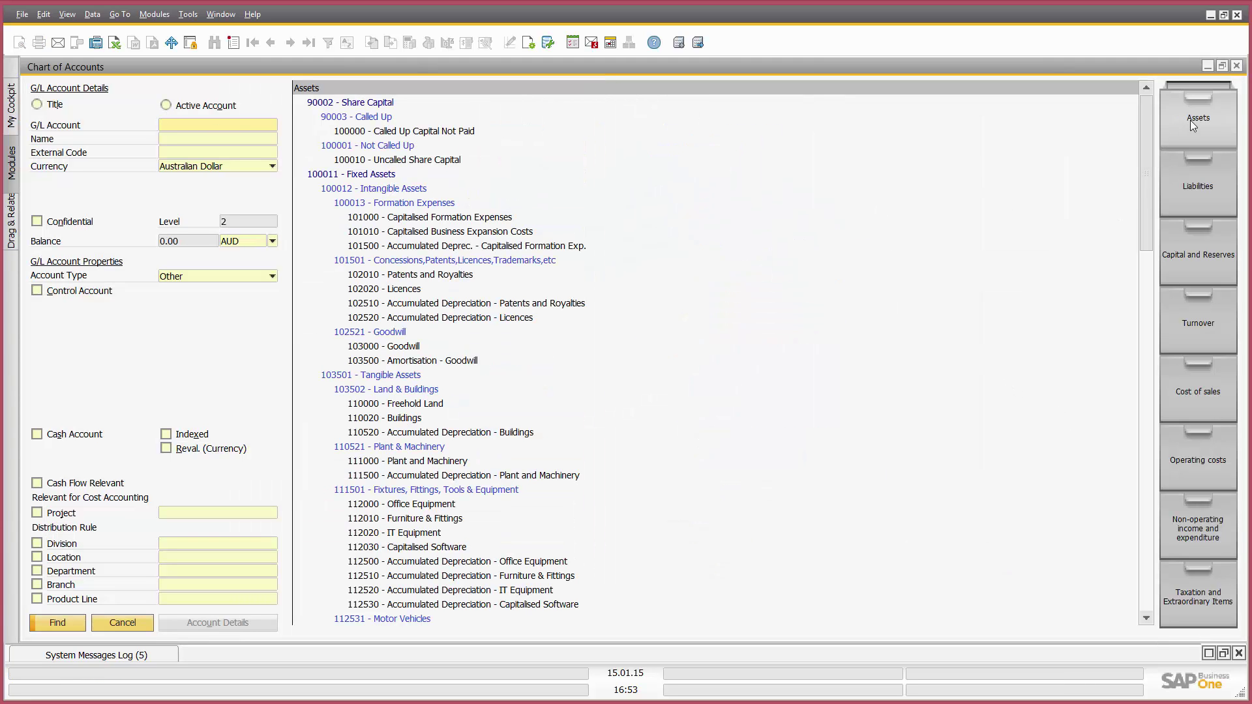
{"action": "left_click", "coordinate": [1196, 196]}
{"action": "left_click", "coordinate": [1193, 255]}
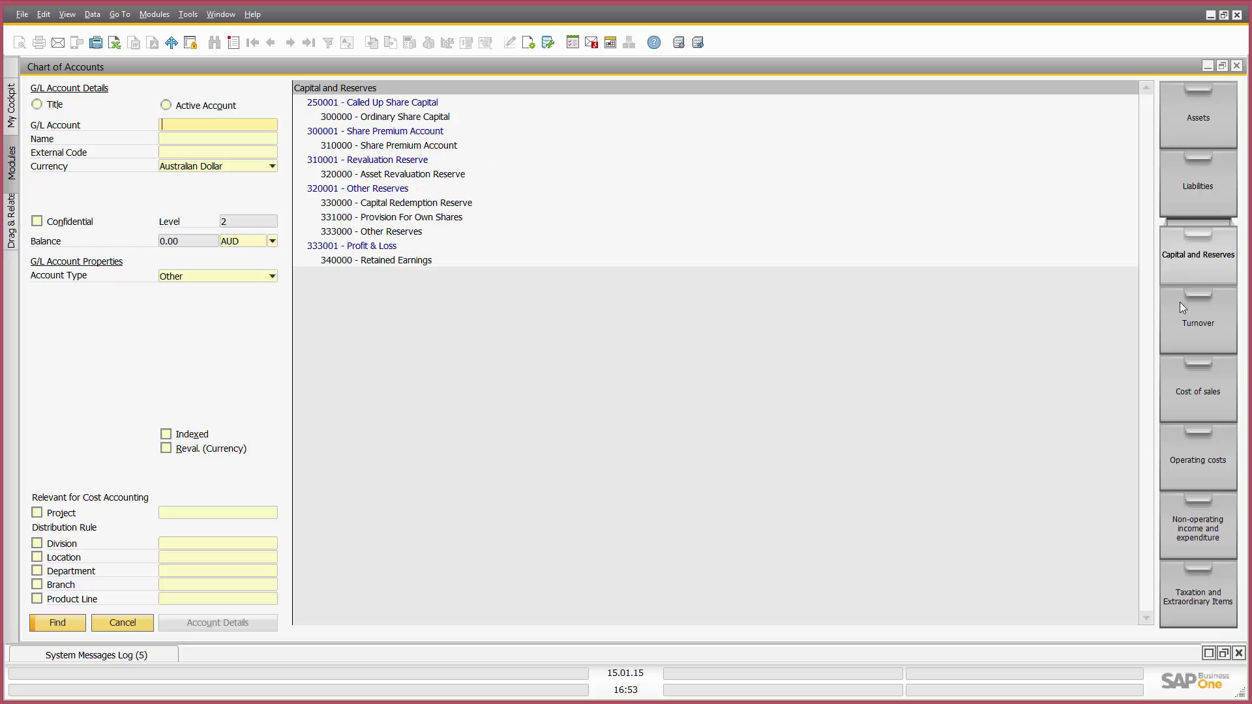
{"action": "left_click", "coordinate": [1181, 307]}
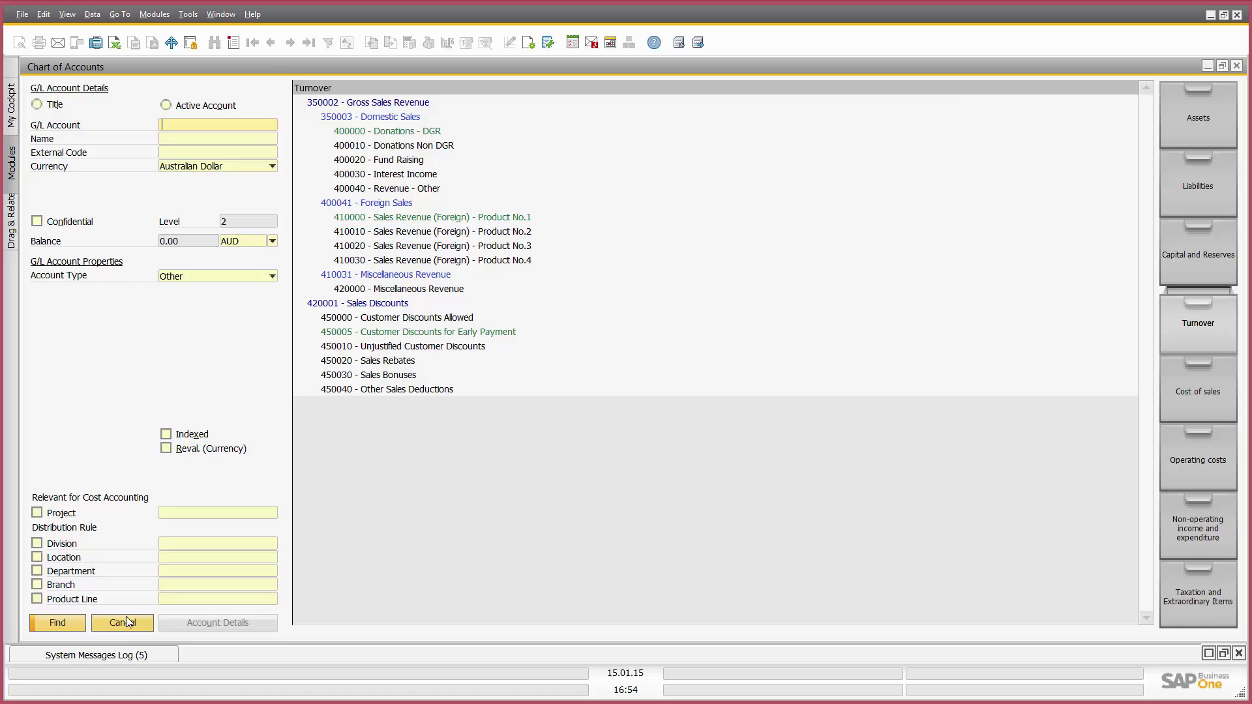
{"action": "left_click", "coordinate": [367, 461]}
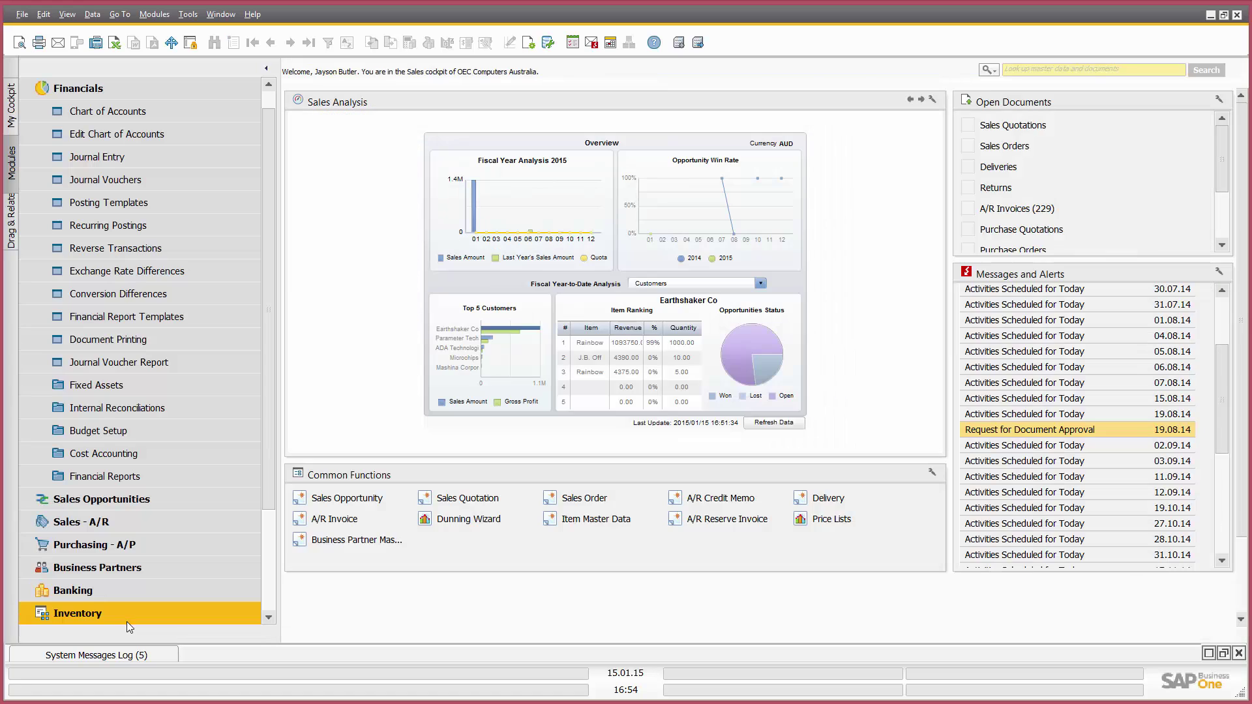
{"action": "left_click", "coordinate": [95, 161]}
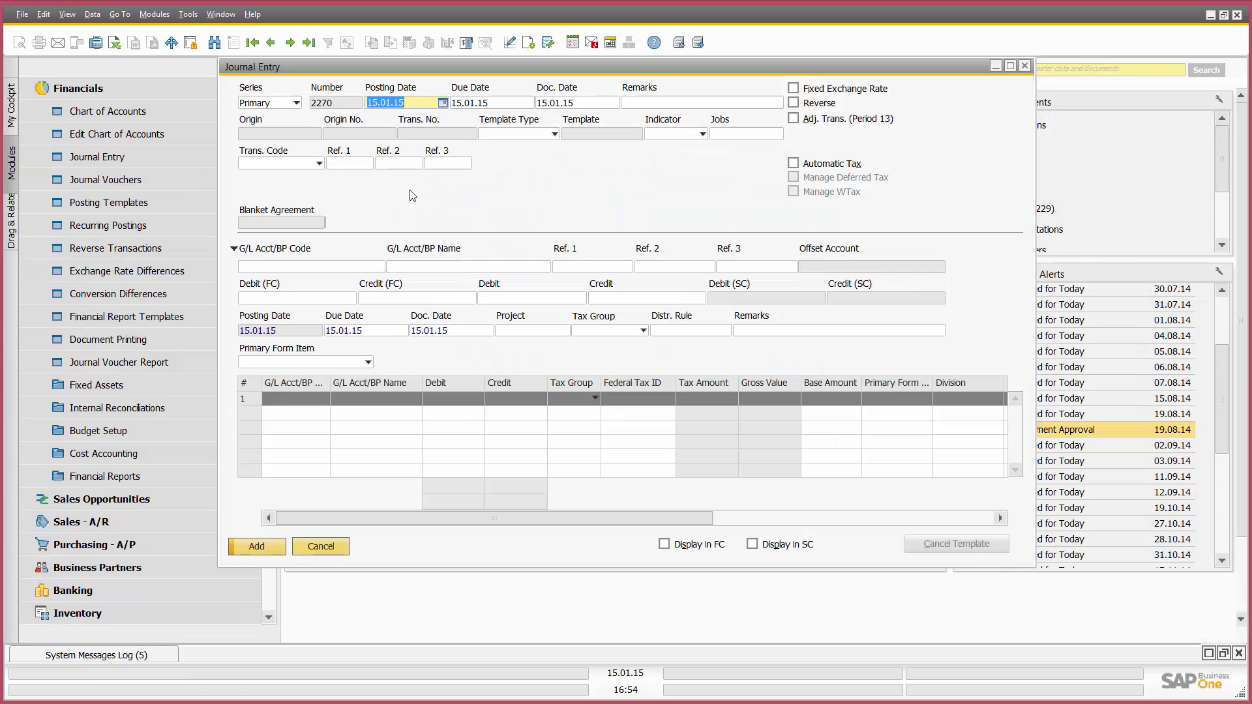
{"action": "left_click", "coordinate": [565, 104]}
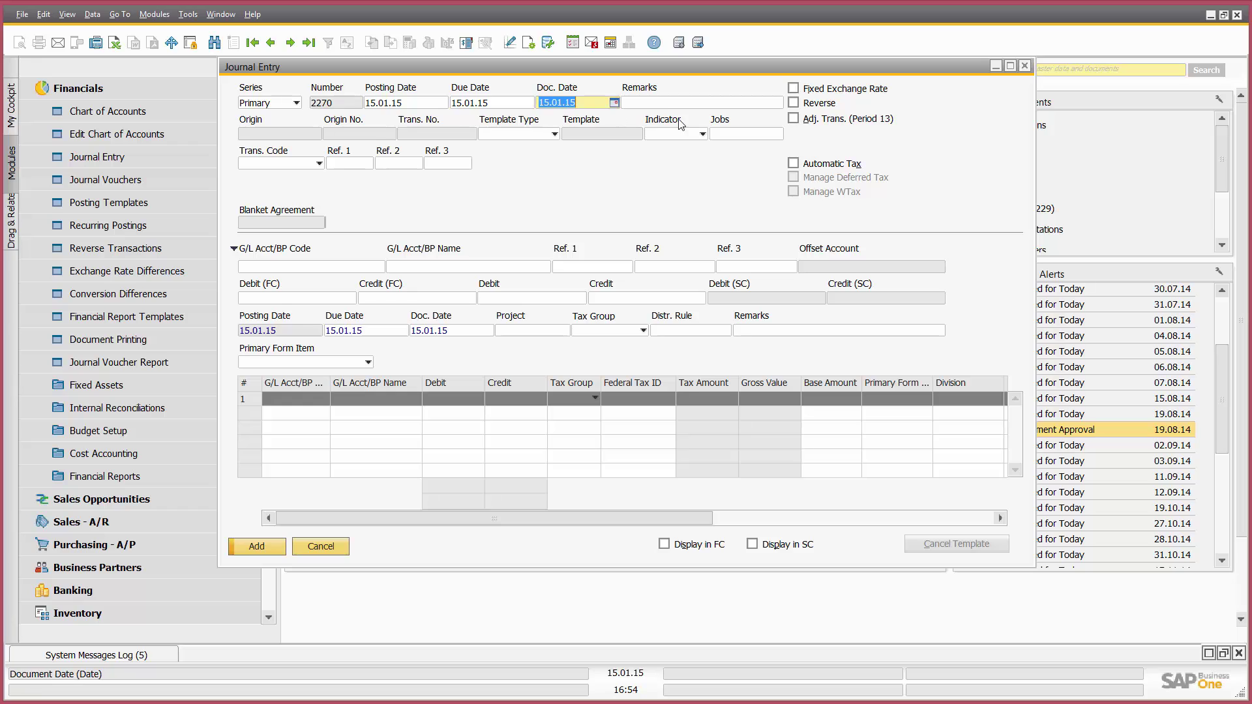
{"action": "left_click", "coordinate": [793, 102]}
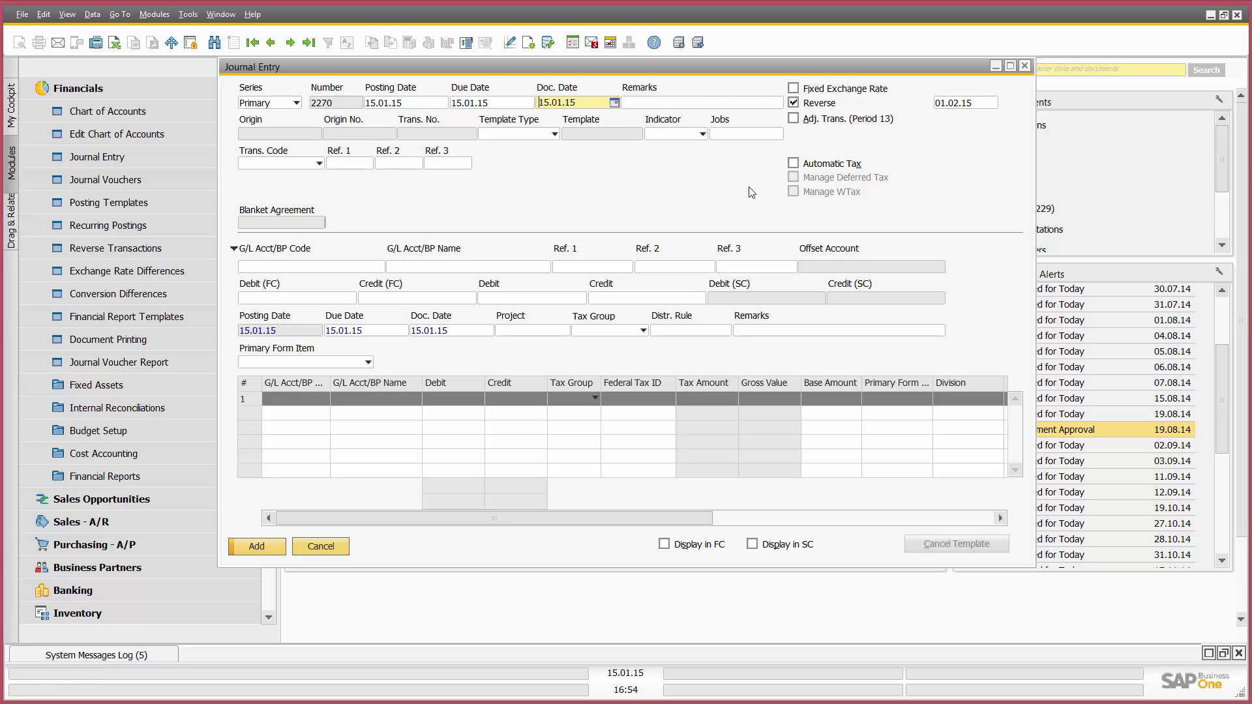
{"action": "left_click", "coordinate": [554, 134]}
{"action": "left_click", "coordinate": [609, 160]}
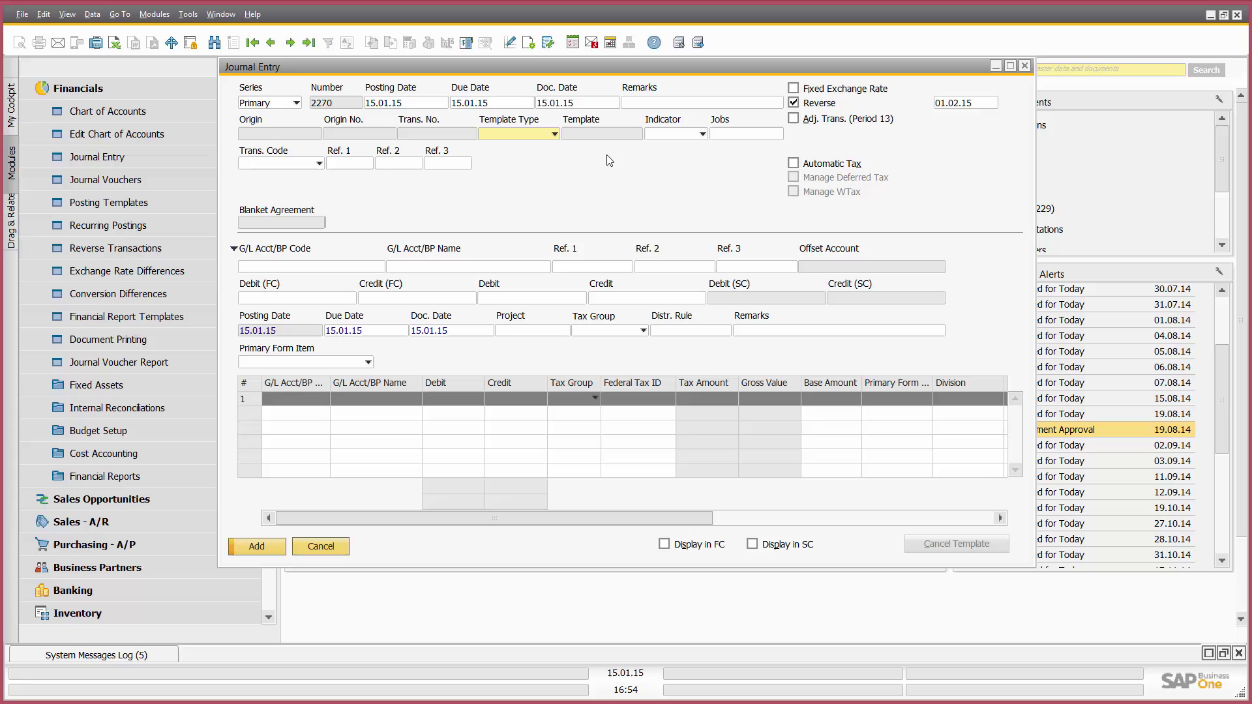
{"action": "left_click", "coordinate": [344, 547]}
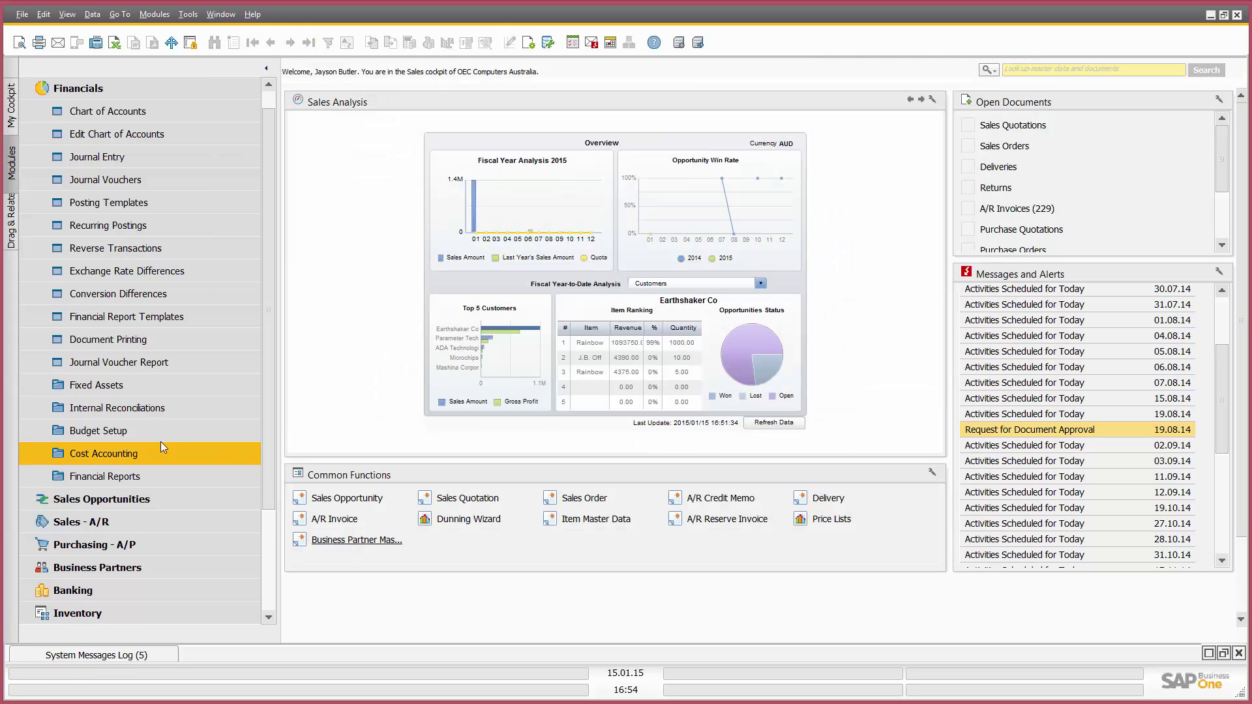
View Asset Master Data for fixed asset VAN001 (Delivery Van), then close it unchanged.
{"action": "left_click", "coordinate": [143, 391]}
{"action": "left_click", "coordinate": [145, 405]}
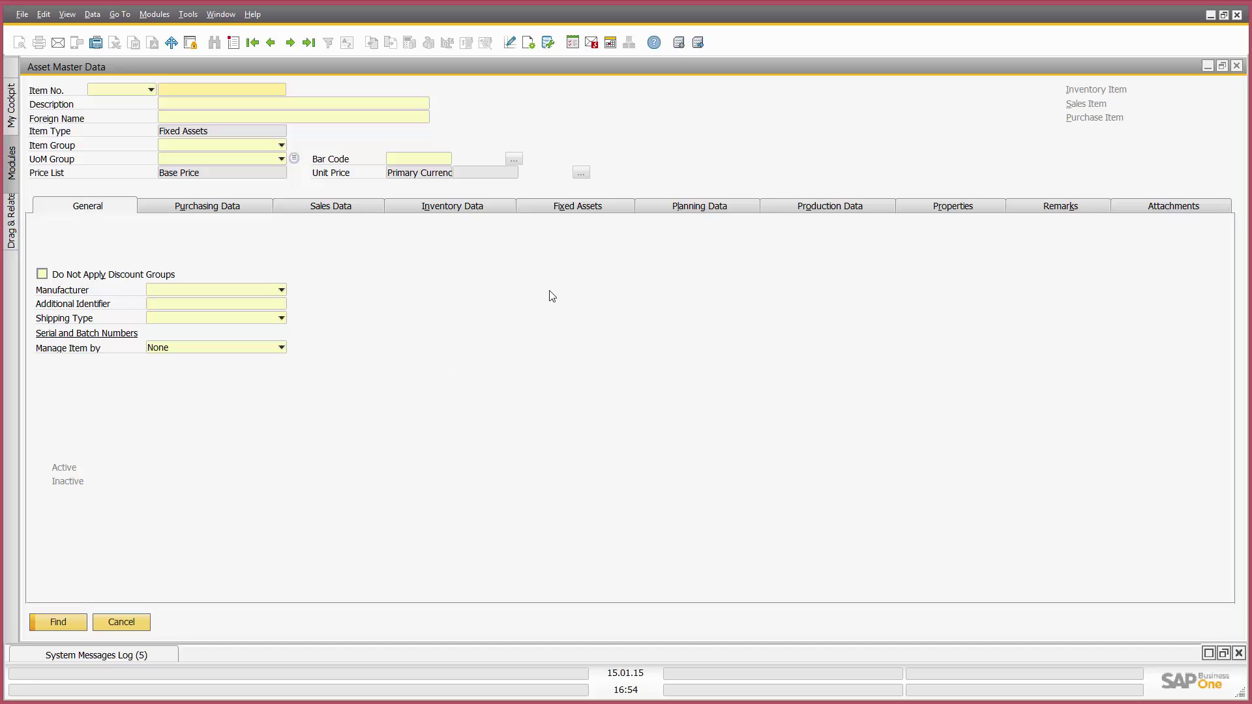
{"action": "left_click", "coordinate": [271, 43]}
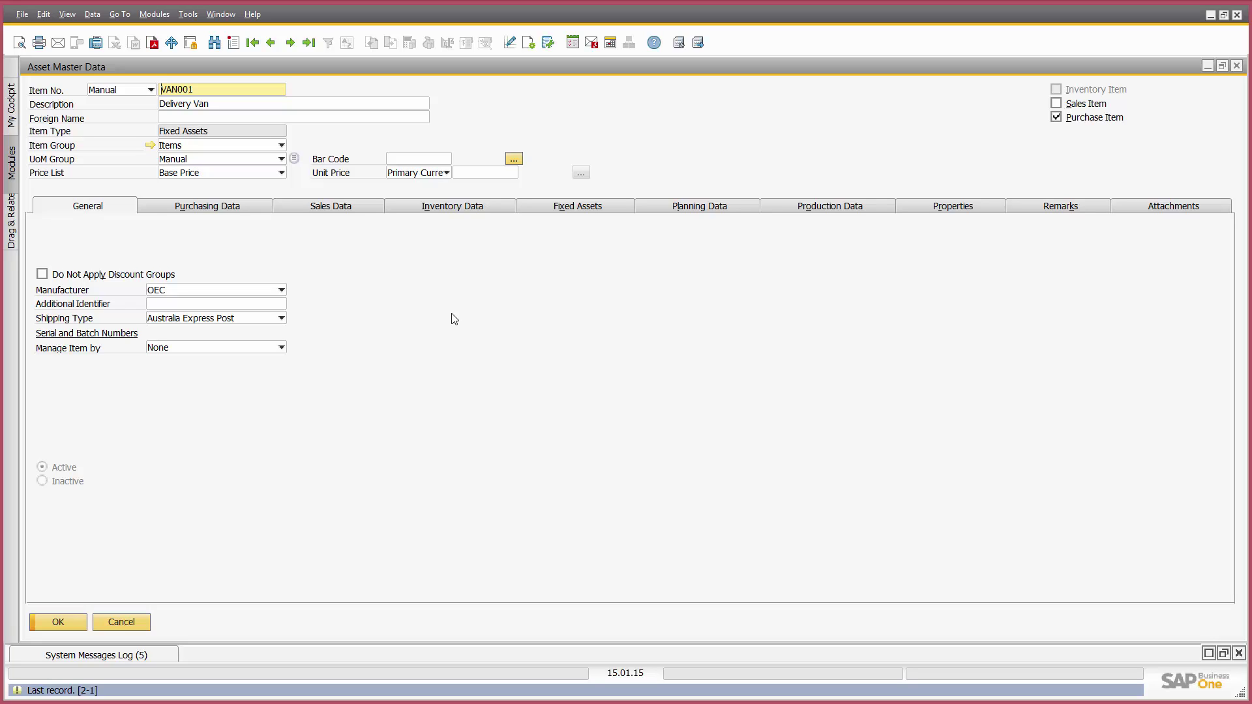
{"action": "left_click", "coordinate": [127, 621]}
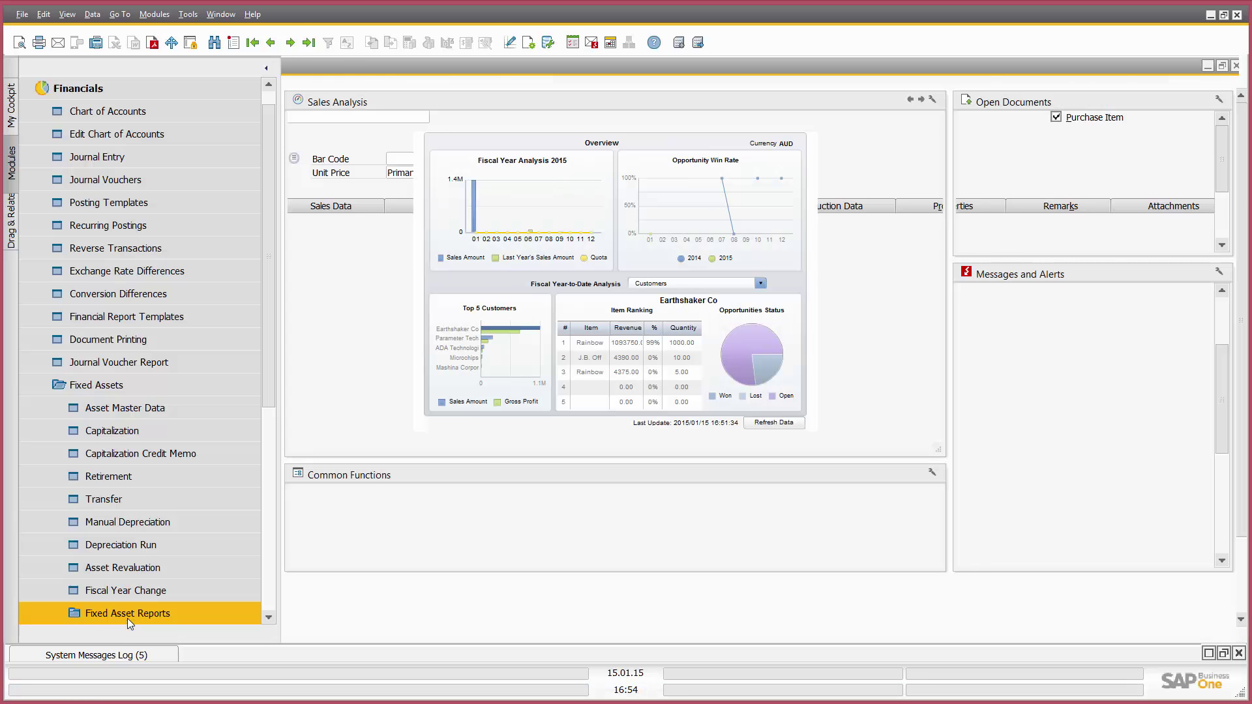
View the empty Budget Scenarios setup for fiscal year 01.01.15, cancel it, and collapse Financials.
{"action": "left_click", "coordinate": [114, 383]}
{"action": "left_click", "coordinate": [106, 431]}
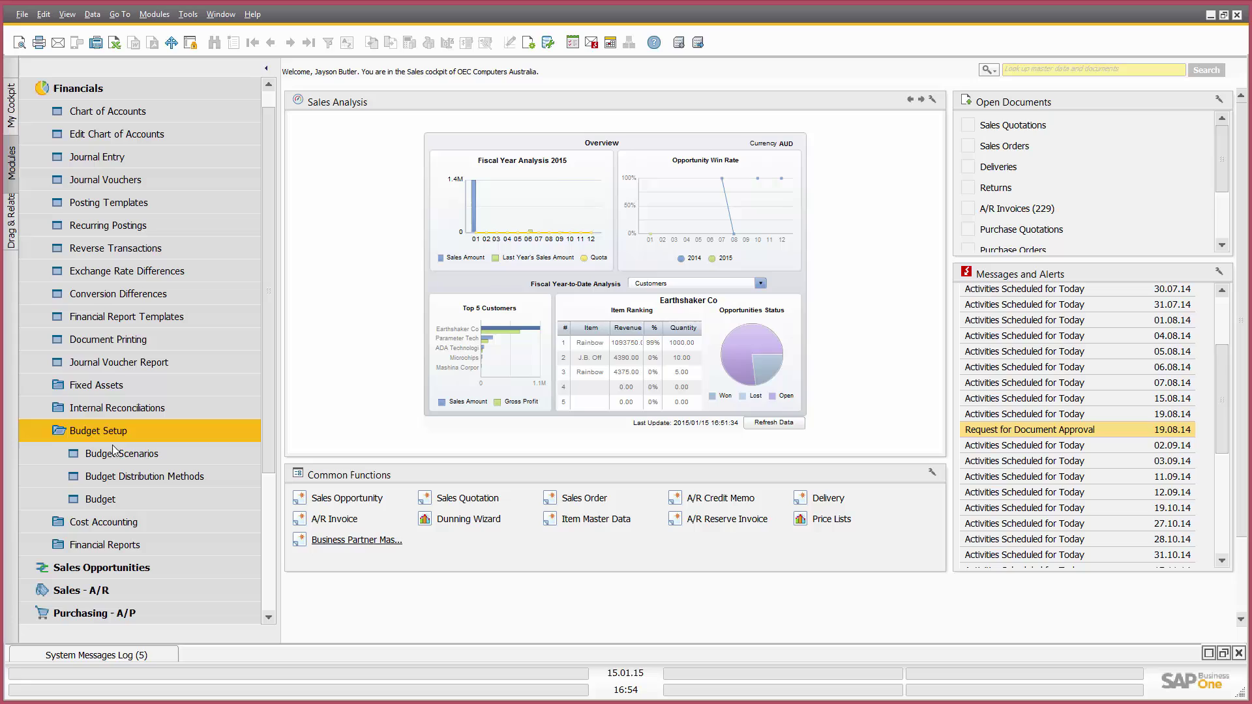
{"action": "left_click", "coordinate": [121, 454]}
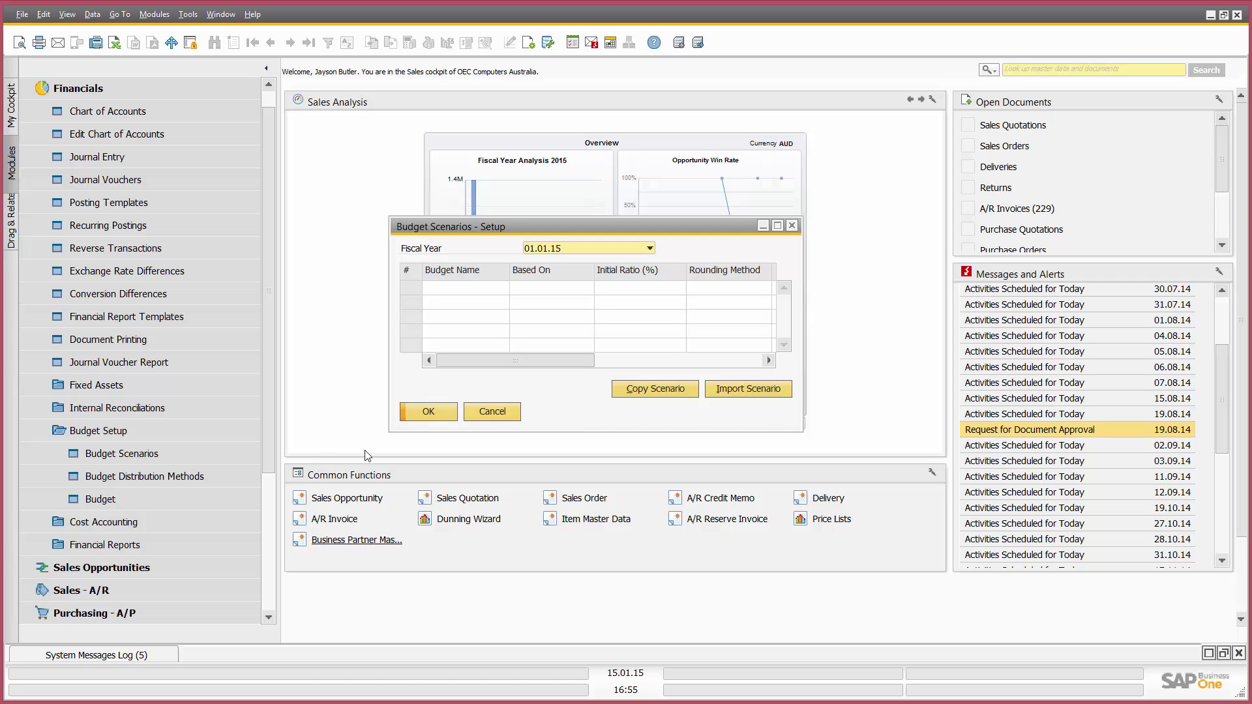
{"action": "left_click", "coordinate": [505, 413]}
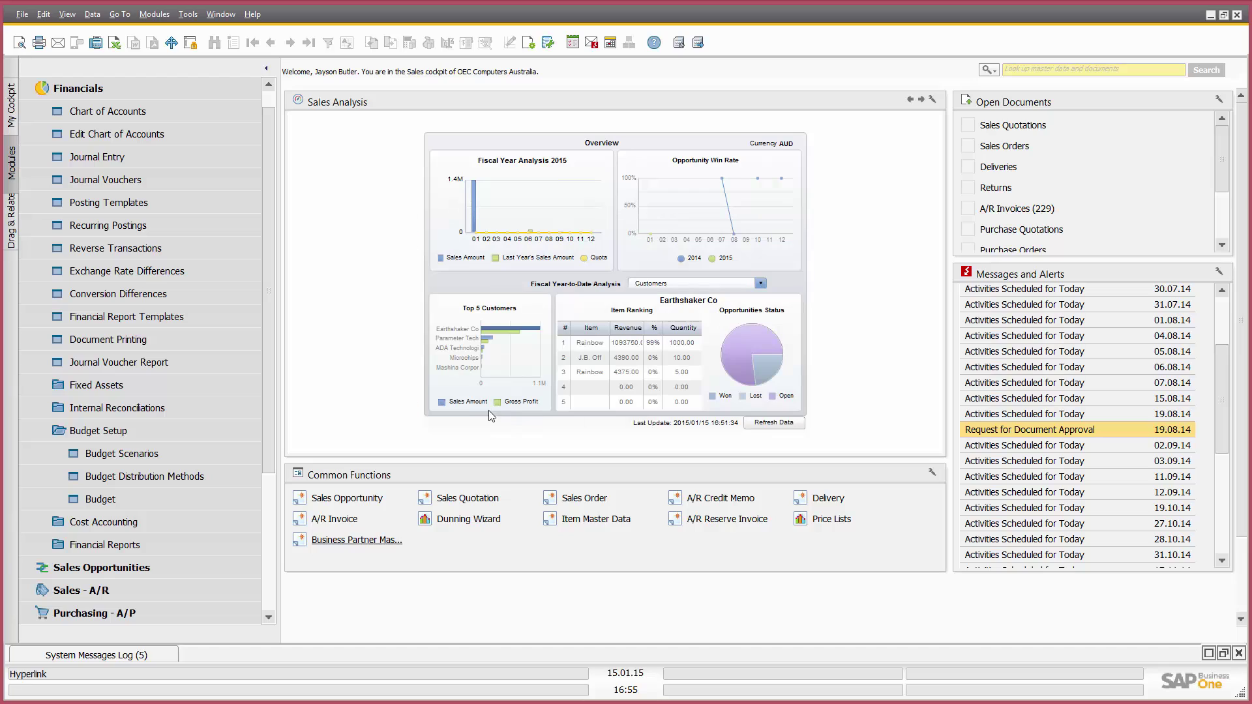
{"action": "left_click", "coordinate": [107, 89]}
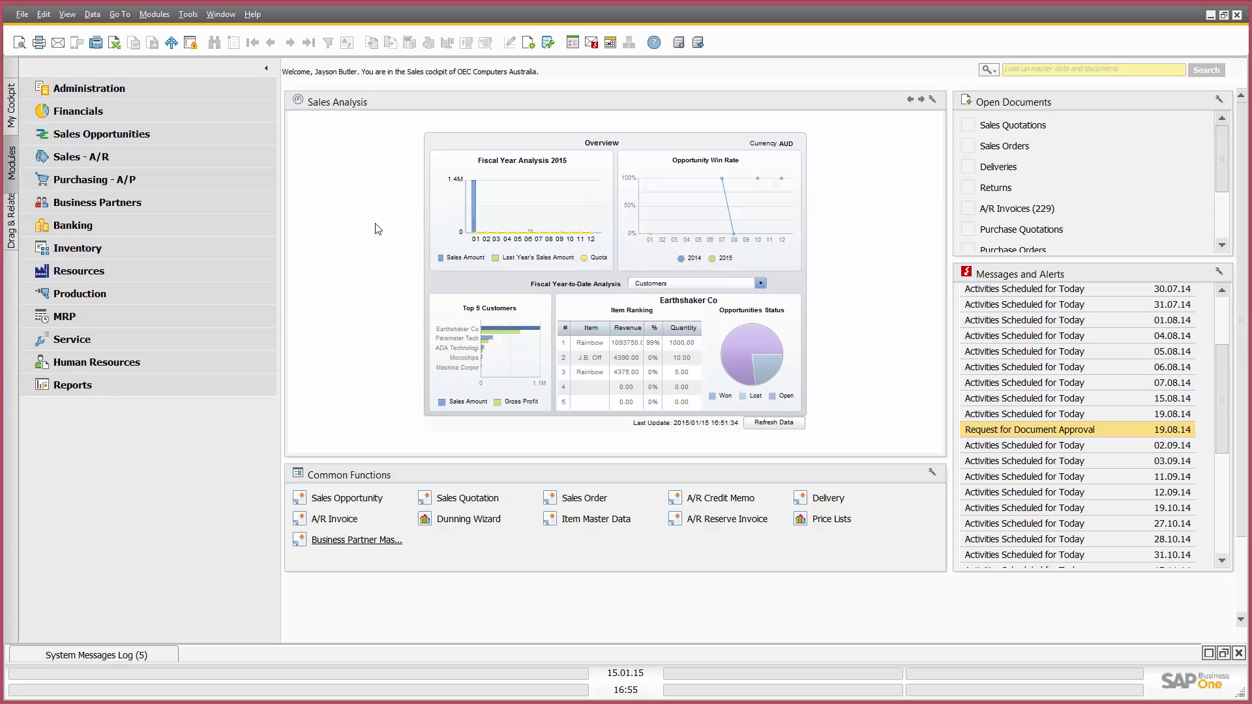
Review Sales Opportunity 80's Stages, Competitors, Partners, Status and Attachments tabs, then close it unsaved.
{"action": "left_click", "coordinate": [182, 139]}
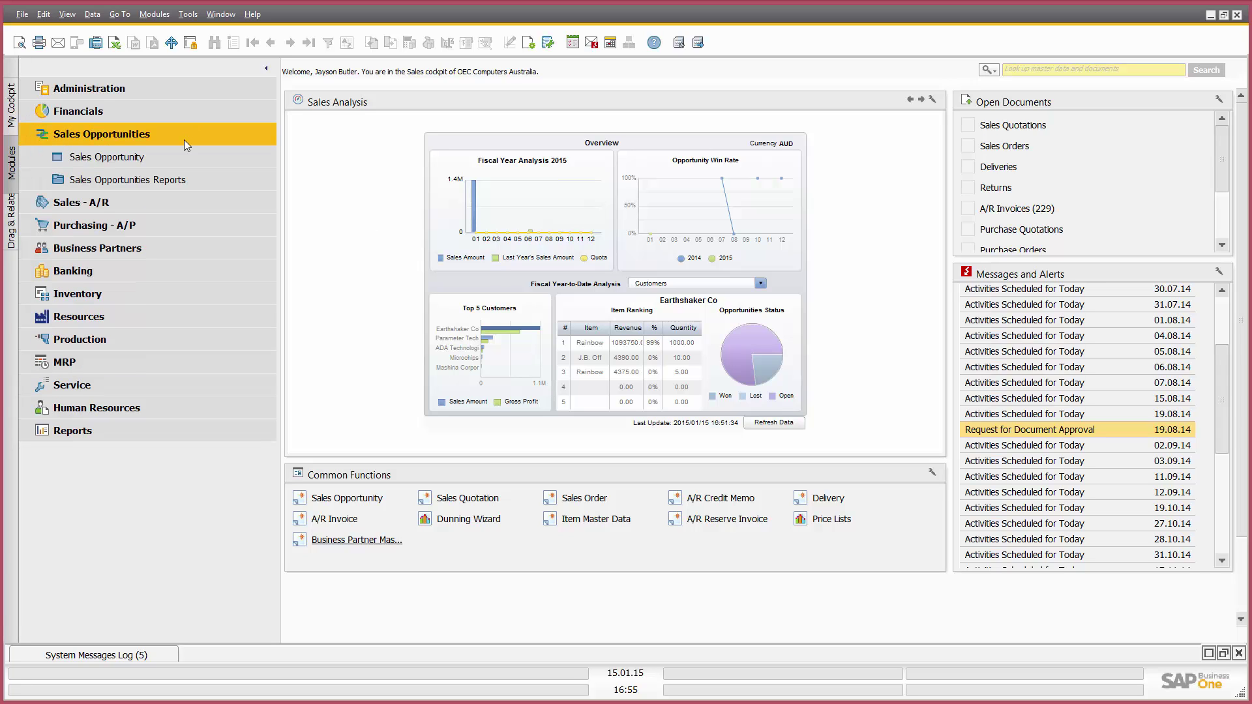
{"action": "left_click", "coordinate": [206, 155]}
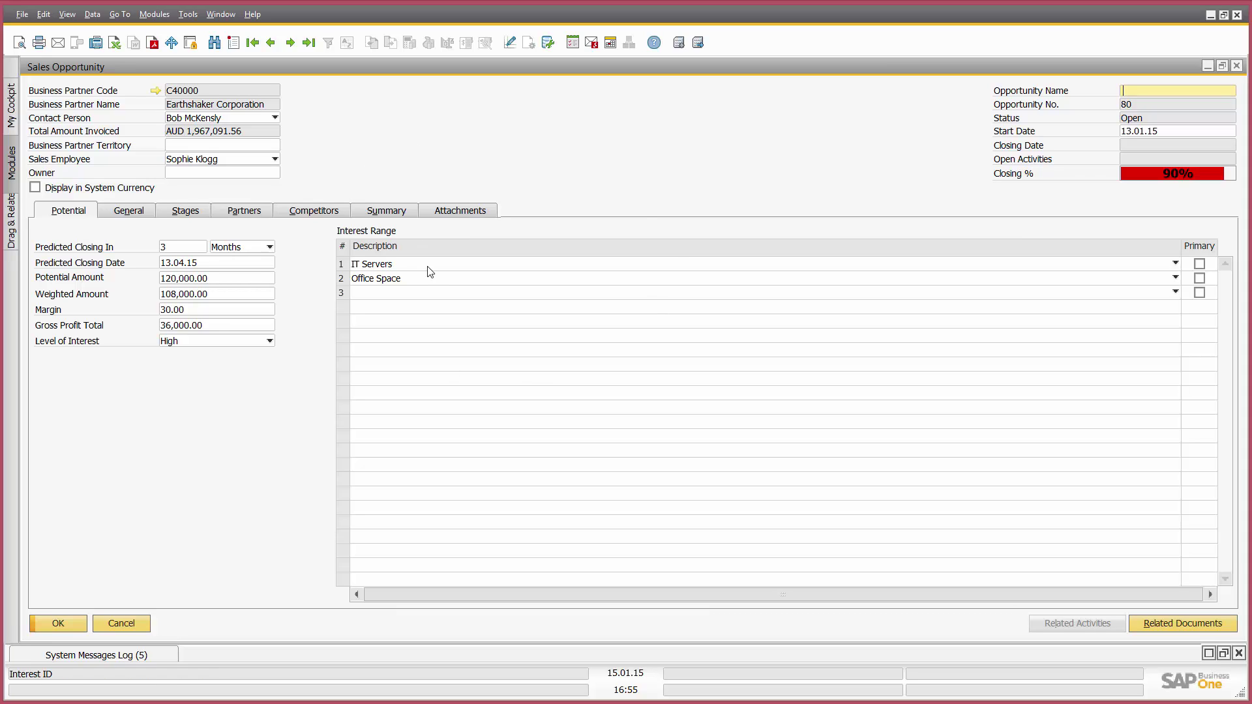
{"action": "left_click", "coordinate": [169, 212]}
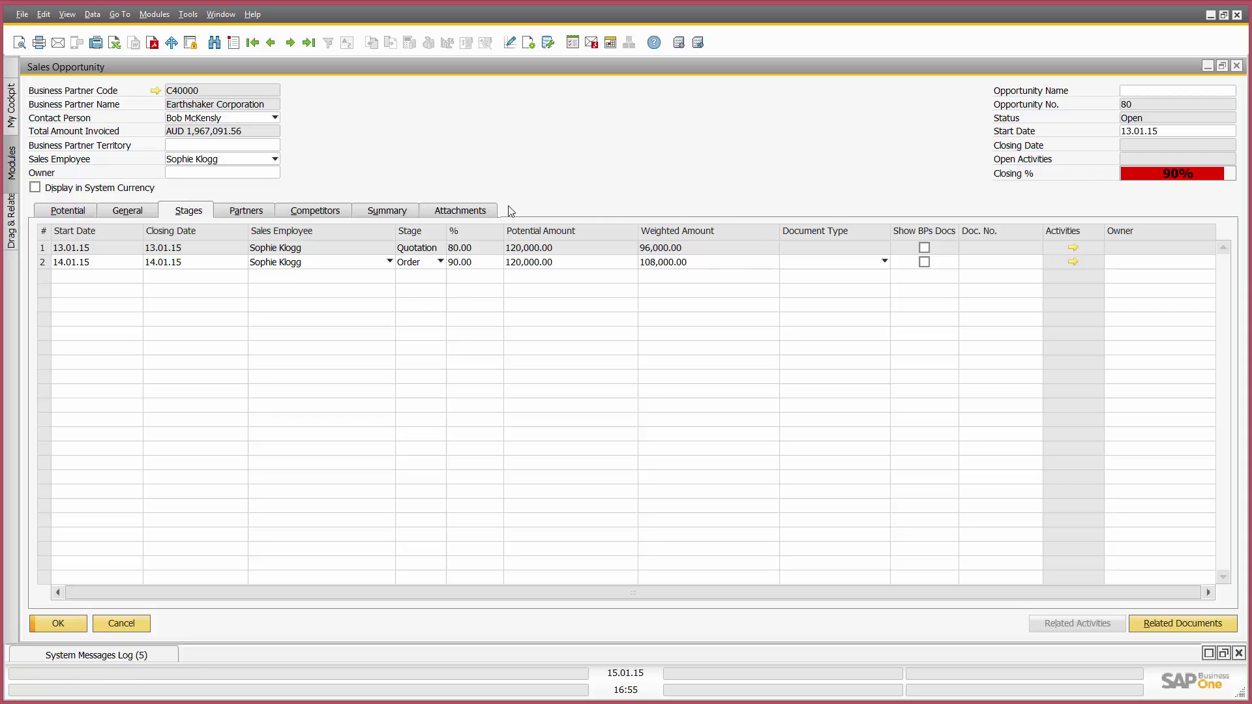
{"action": "left_click", "coordinate": [322, 212]}
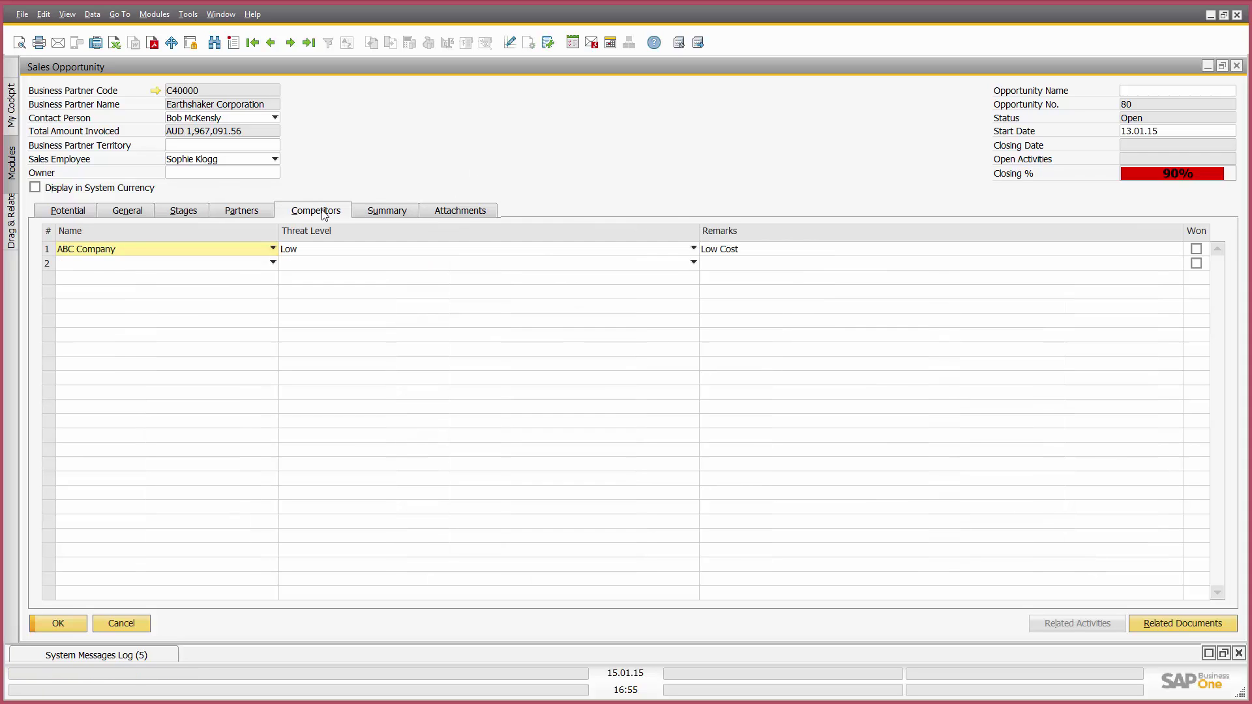
{"action": "left_click", "coordinate": [261, 214]}
{"action": "left_click", "coordinate": [404, 216]}
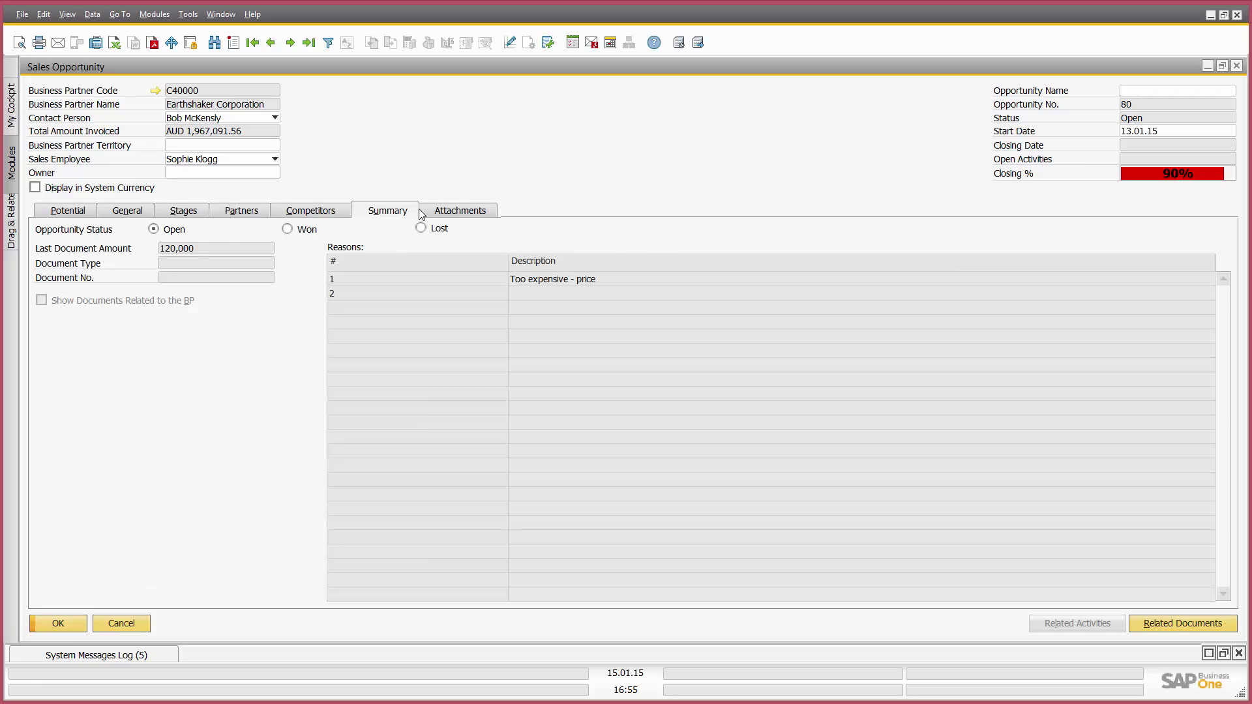
{"action": "left_click", "coordinate": [443, 212]}
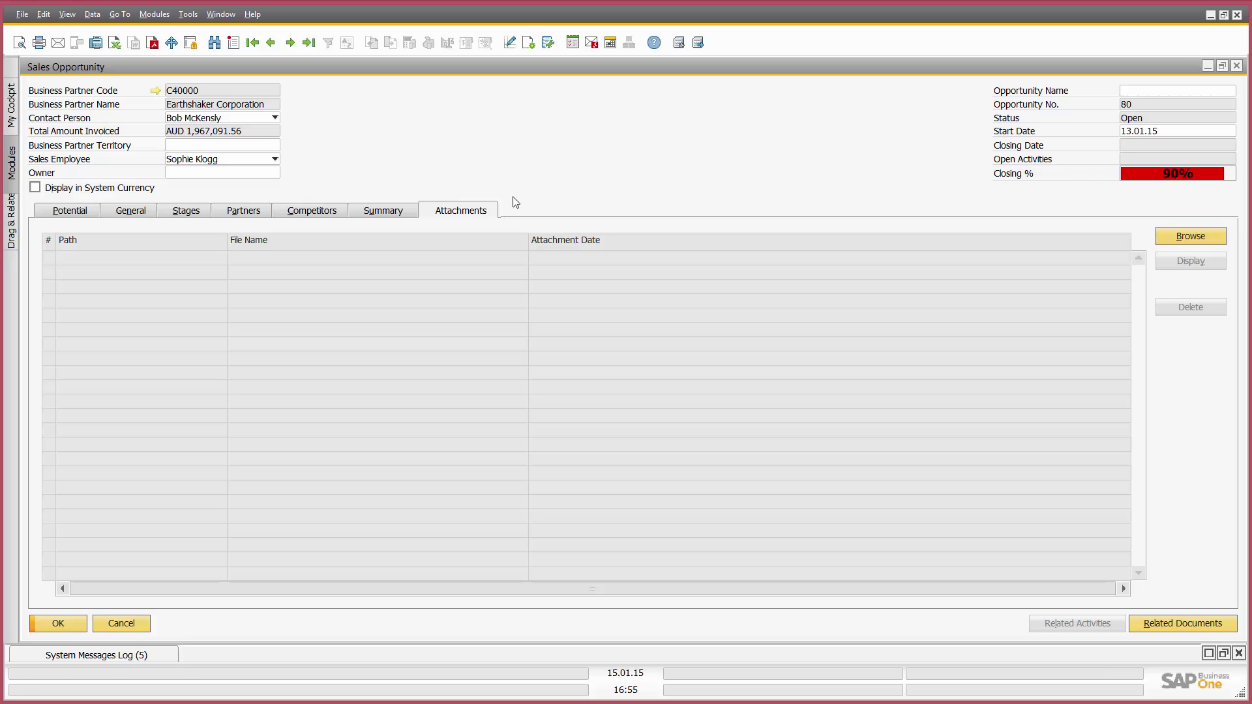
{"action": "left_click", "coordinate": [127, 627]}
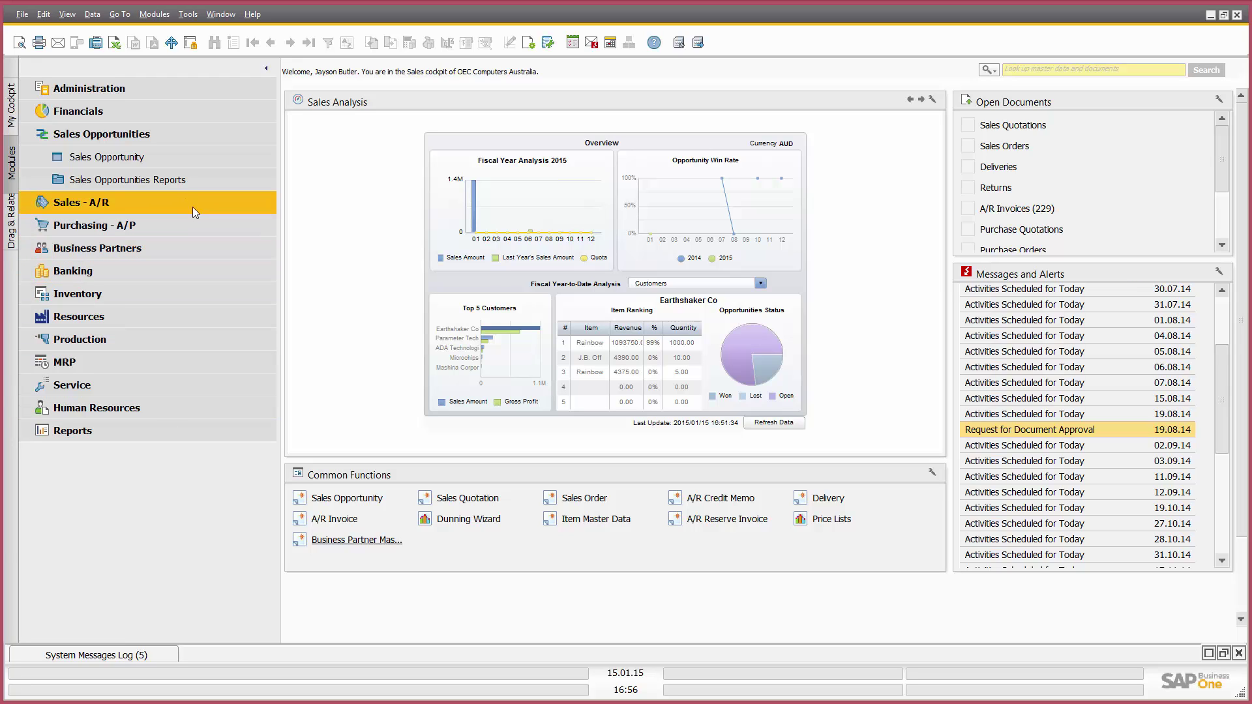
Glance at the sales opportunity reports, collapse Sales Opportunities, and expand Business Partners.
{"action": "left_click", "coordinate": [192, 183]}
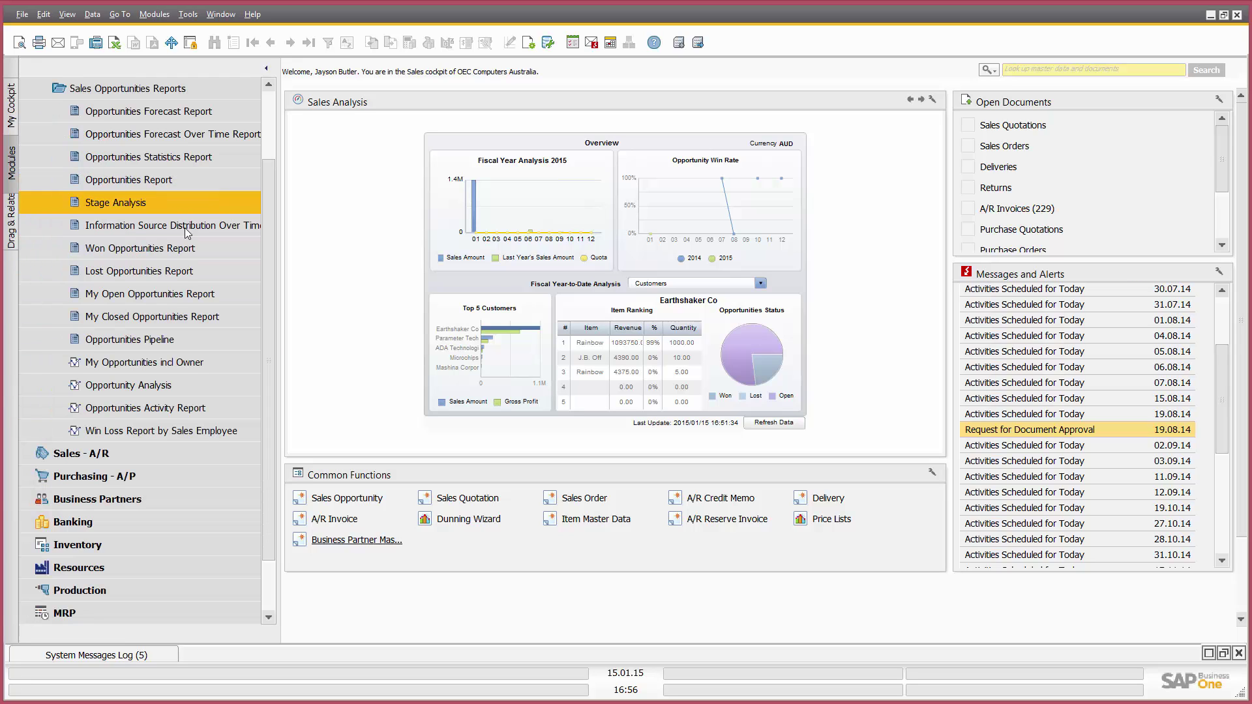
{"action": "left_click", "coordinate": [142, 94]}
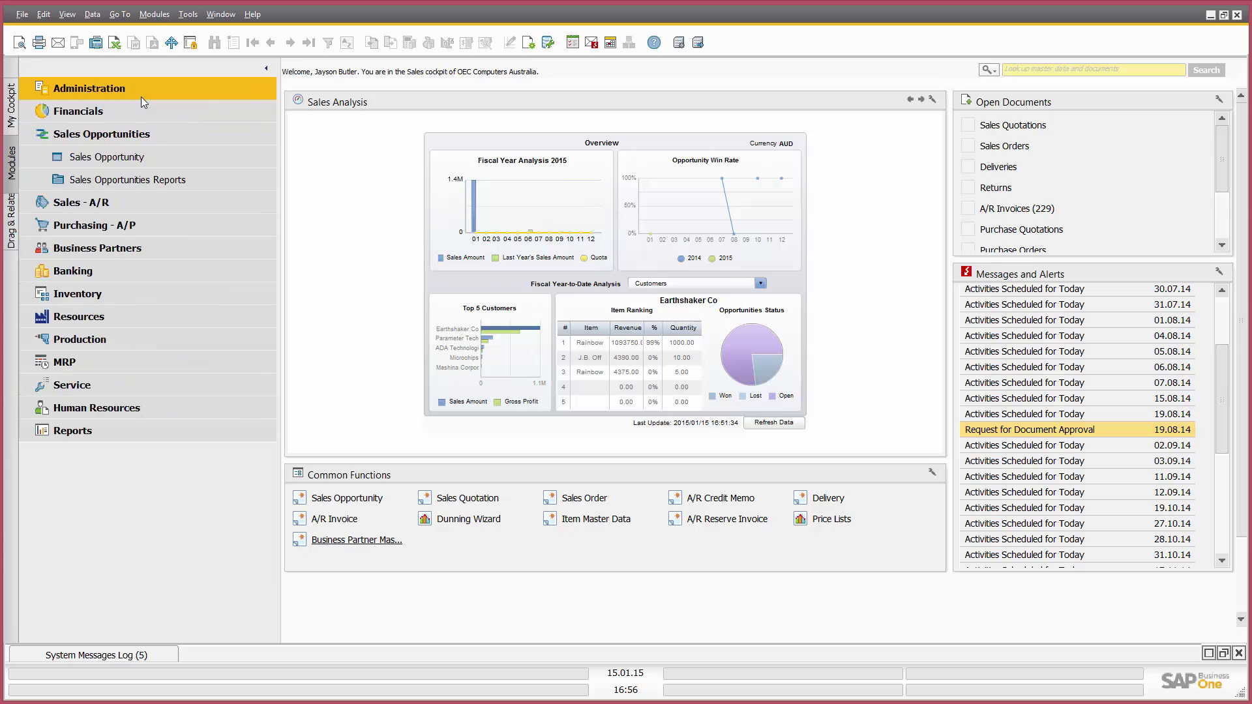
{"action": "left_click", "coordinate": [127, 134]}
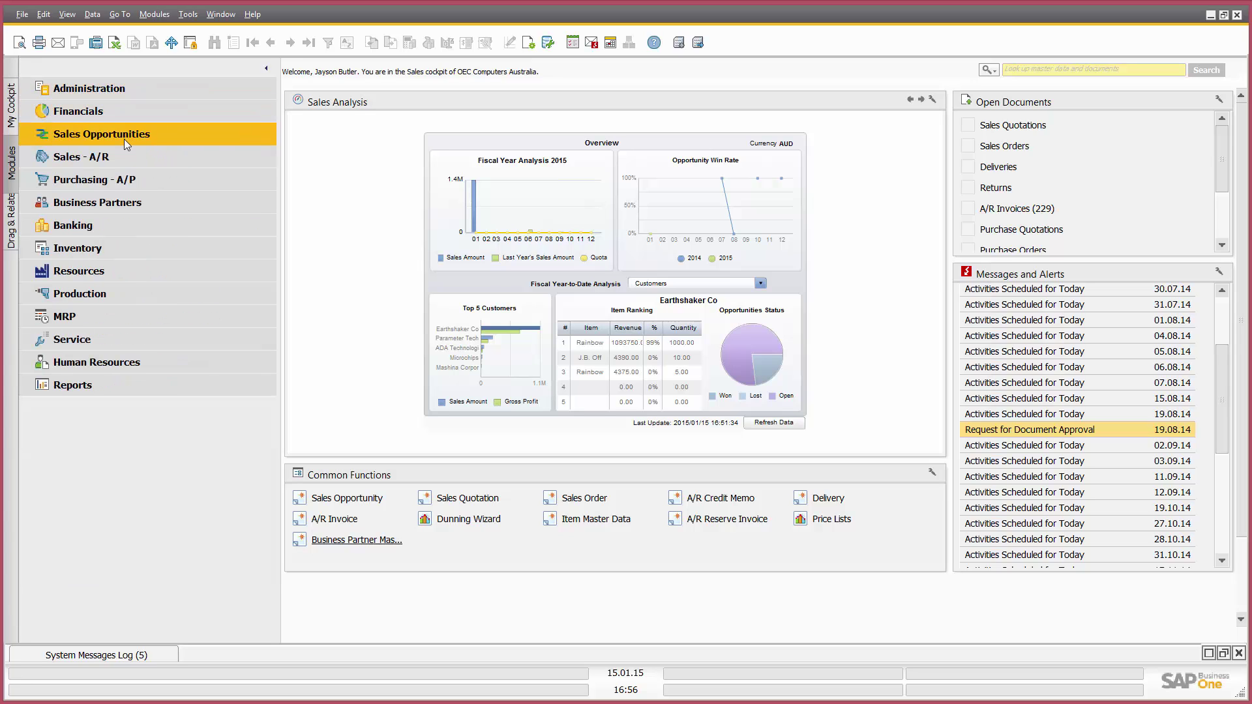
{"action": "left_click", "coordinate": [130, 201]}
Find Earthshaker Corporation in Business Partner Master Data by searching 'earth' in Name, maximized.
{"action": "left_click", "coordinate": [130, 222]}
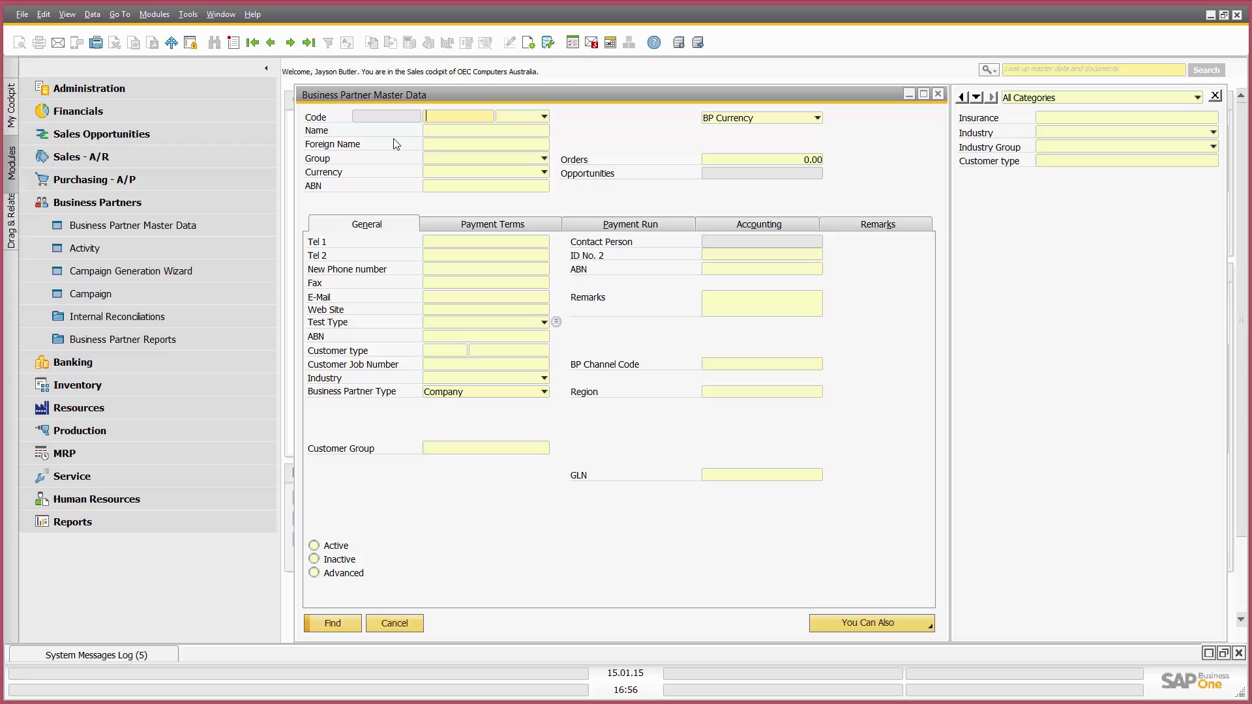
{"action": "key", "text": "Tab"}
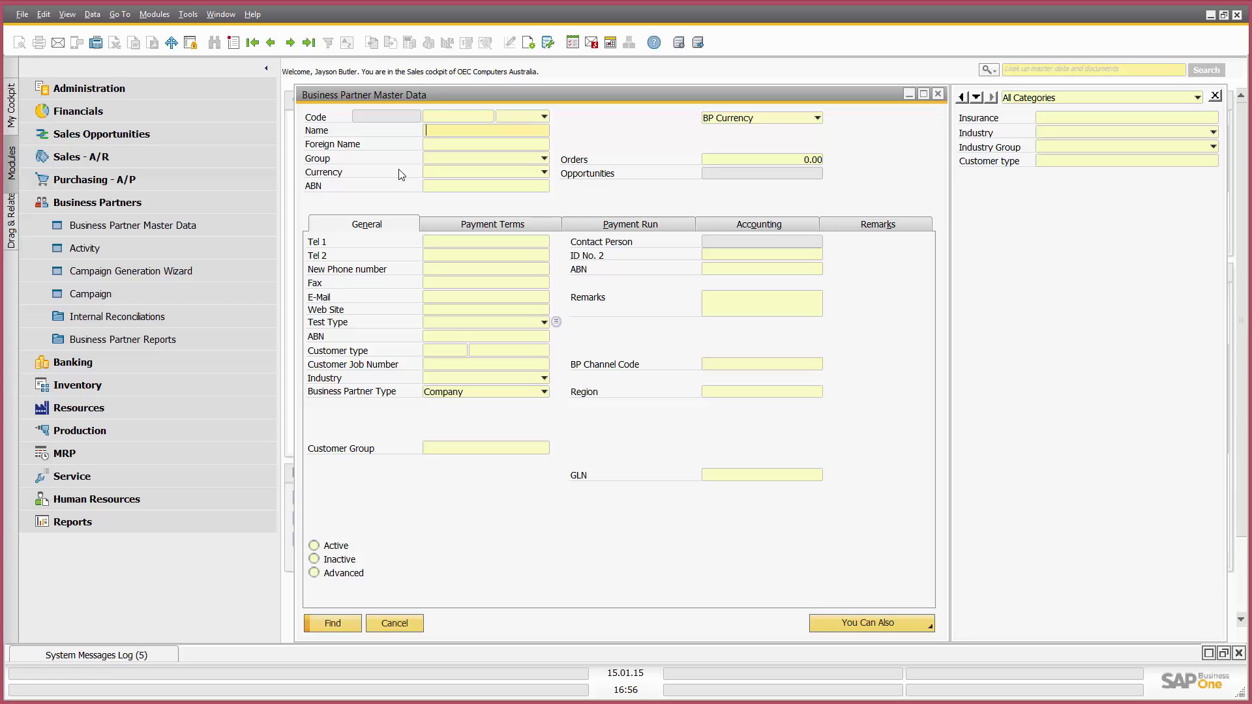
{"action": "type", "text": "earth"}
{"action": "key", "text": "Return"}
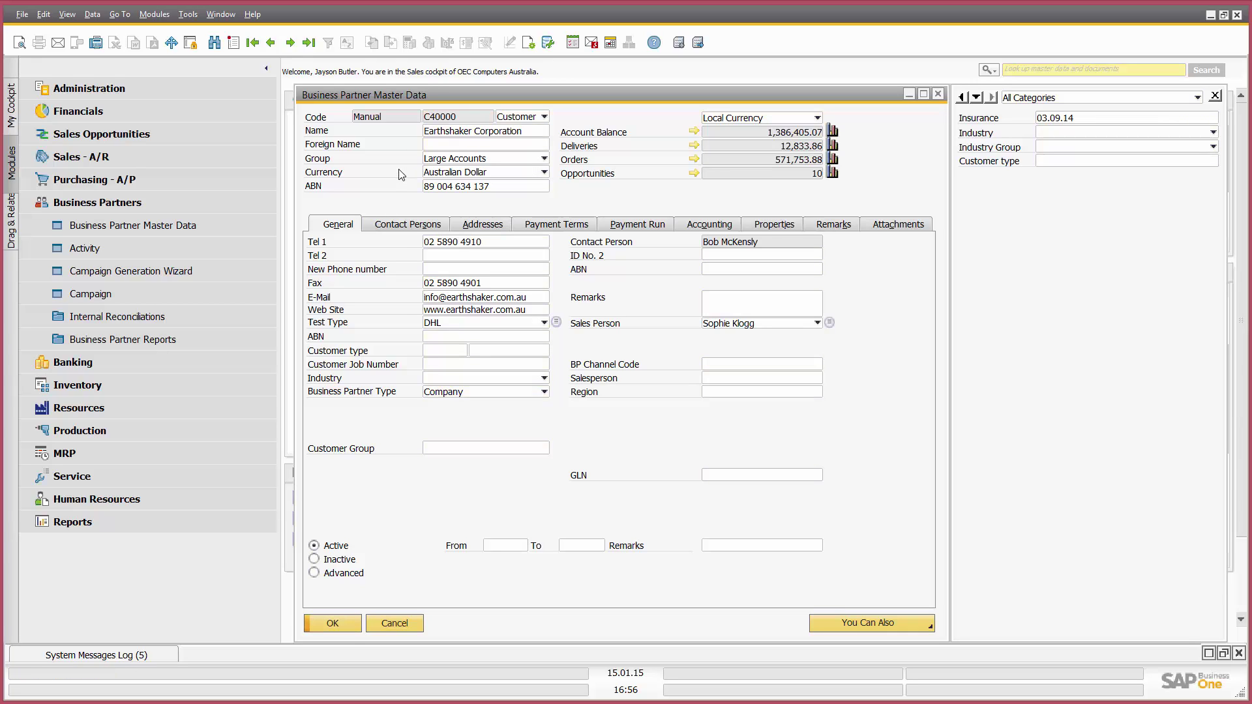
{"action": "double_click", "coordinate": [541, 95]}
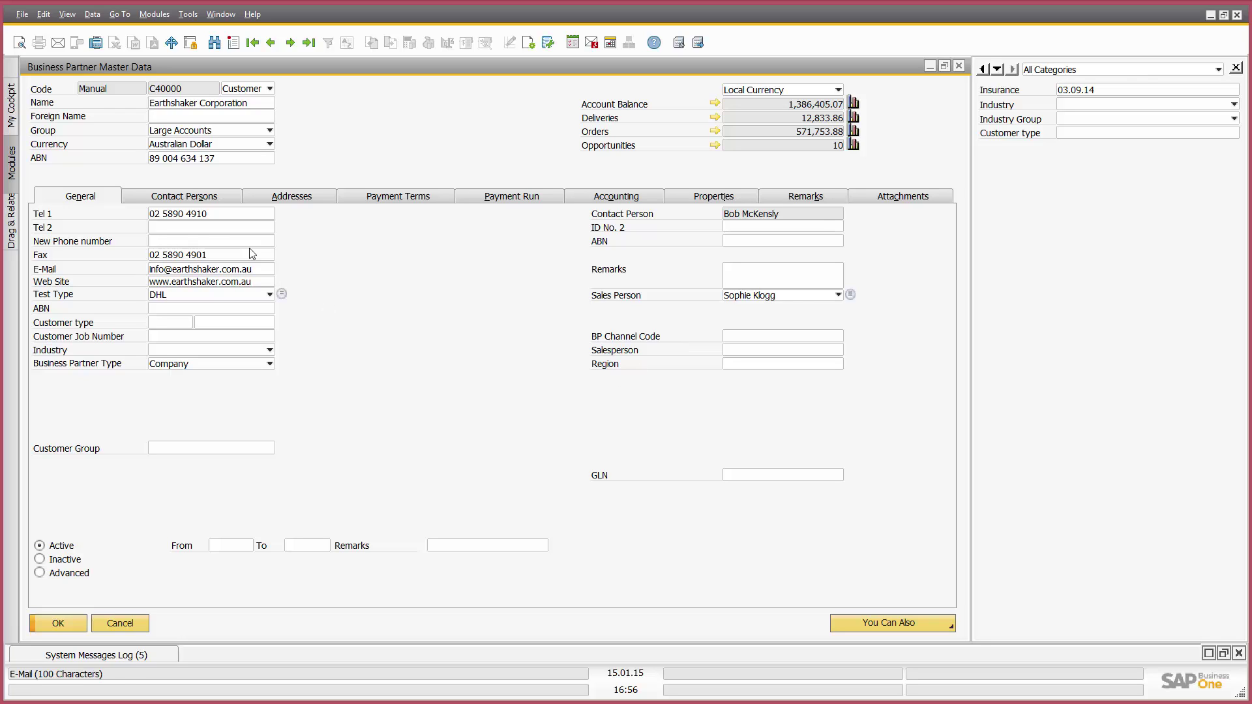
Review the partner's contact persons, addresses, payment terms, properties, attachments and customer remarks.
{"action": "left_click", "coordinate": [194, 197]}
{"action": "left_click", "coordinate": [285, 199]}
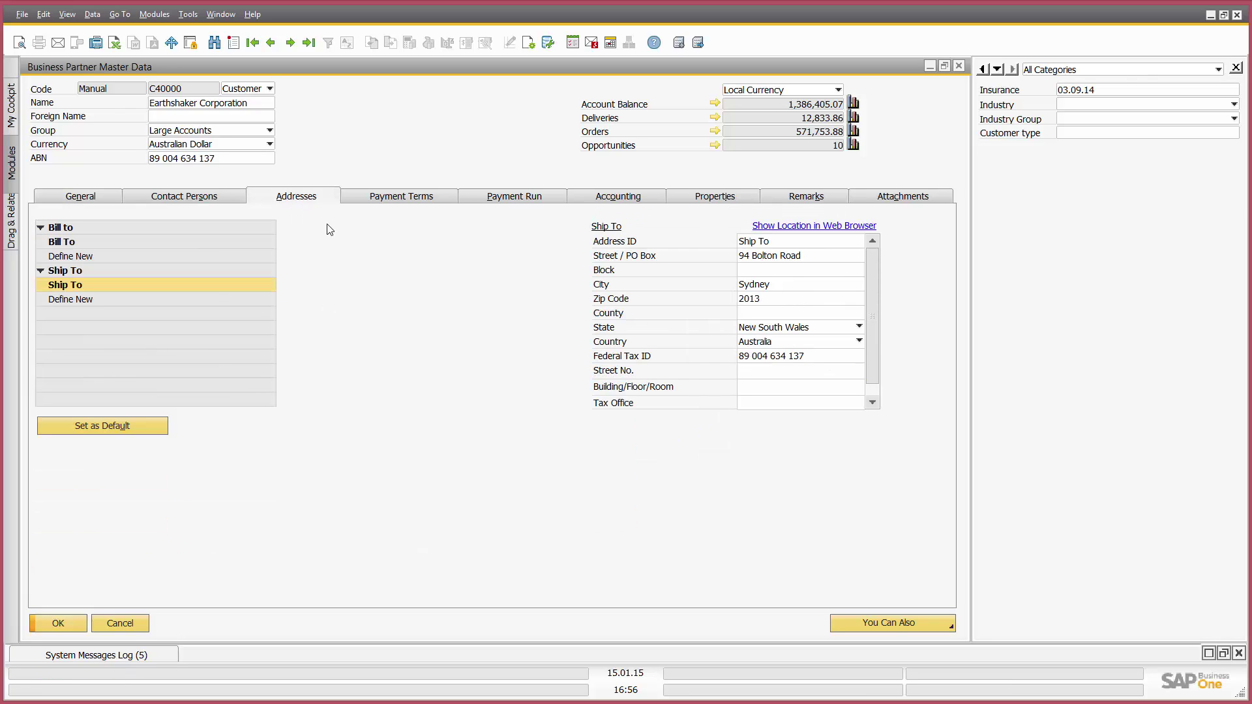
{"action": "left_click", "coordinate": [420, 203]}
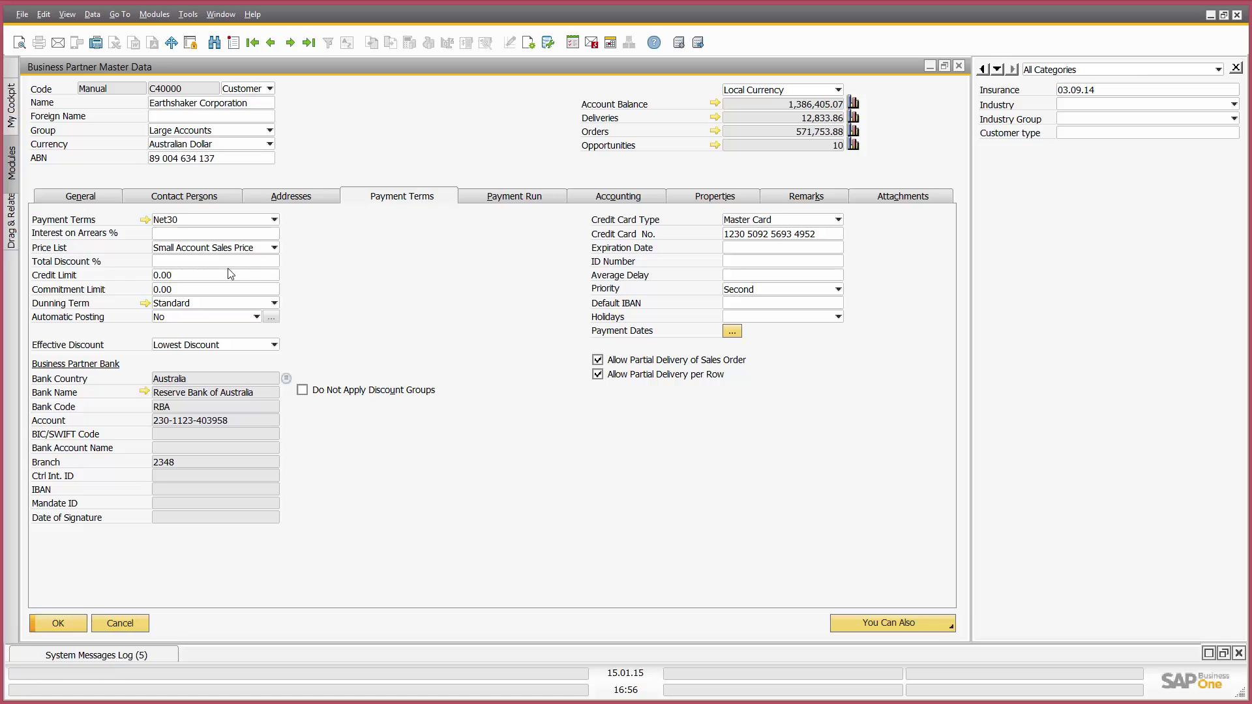
{"action": "left_click", "coordinate": [704, 199]}
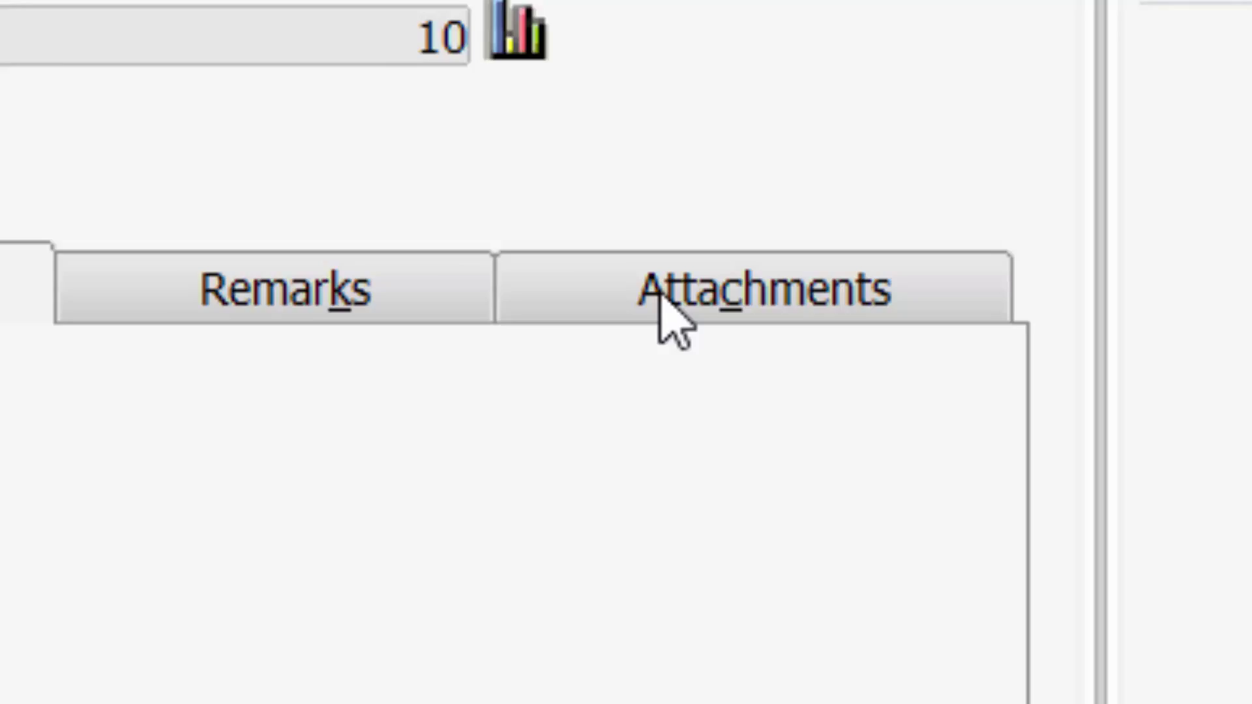
{"action": "left_click", "coordinate": [877, 199]}
{"action": "left_click", "coordinate": [305, 321]}
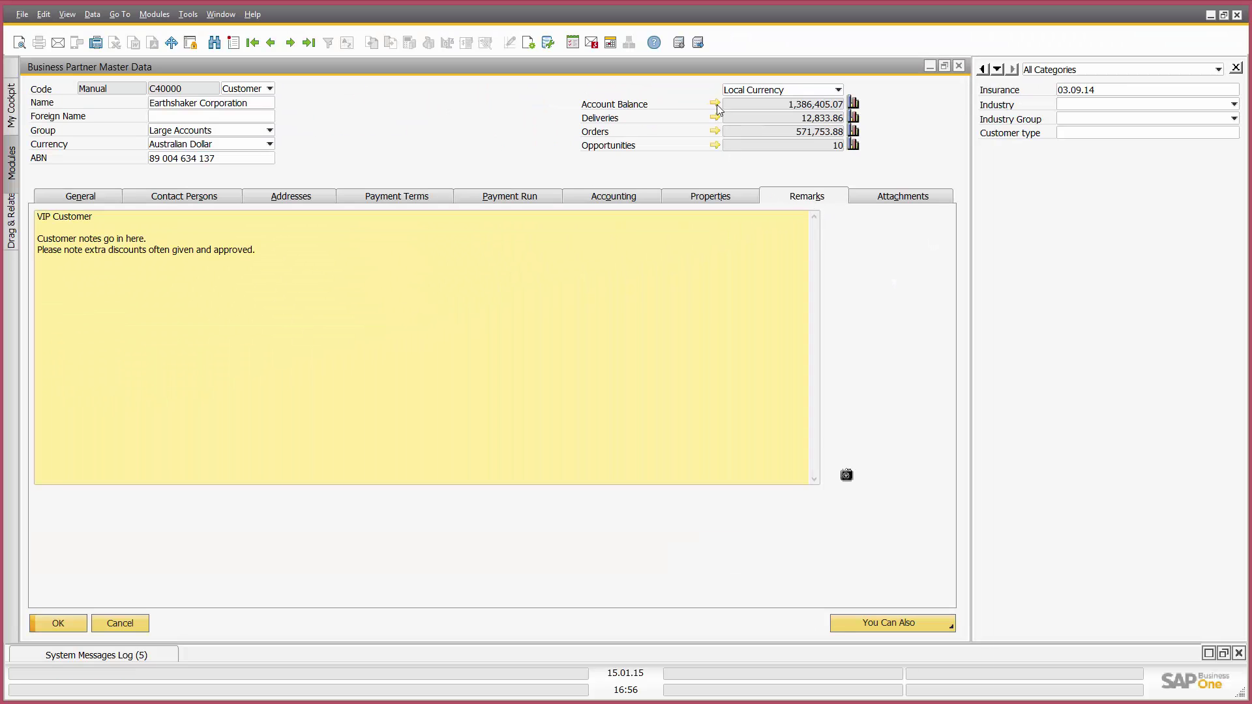
{"action": "left_click", "coordinate": [715, 105]}
{"action": "double_click", "coordinate": [577, 167]}
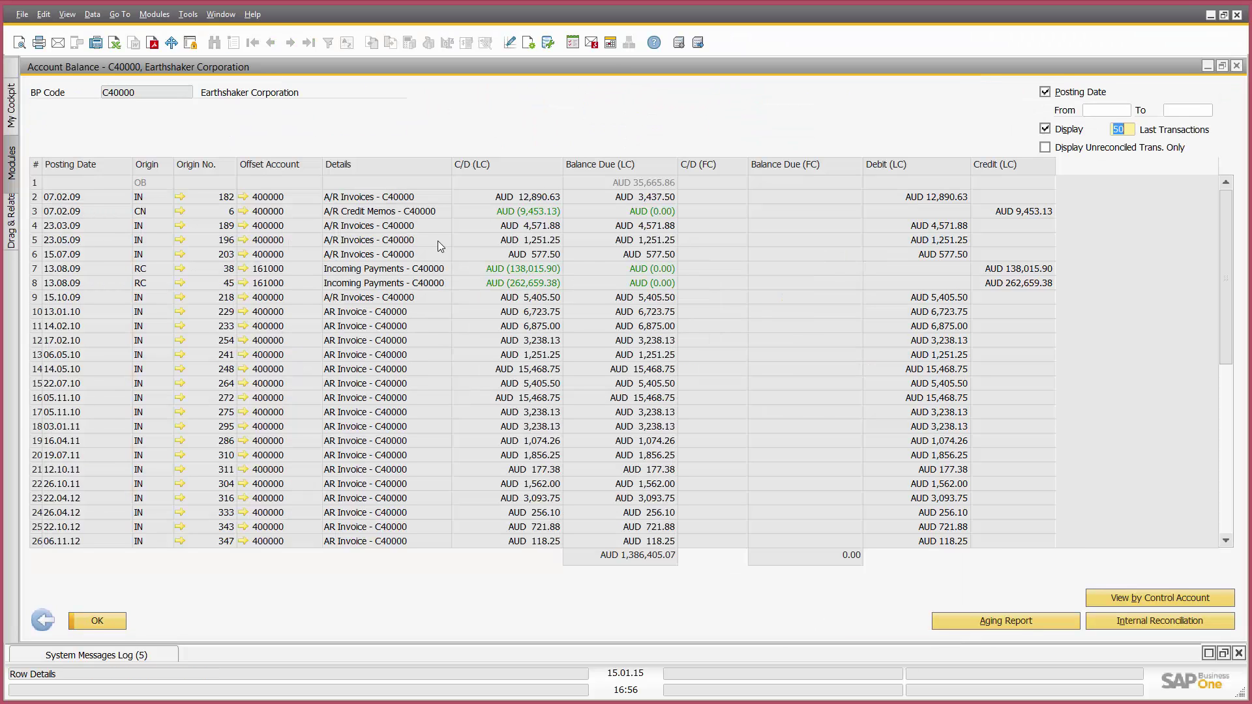
{"action": "left_click", "coordinate": [97, 621]}
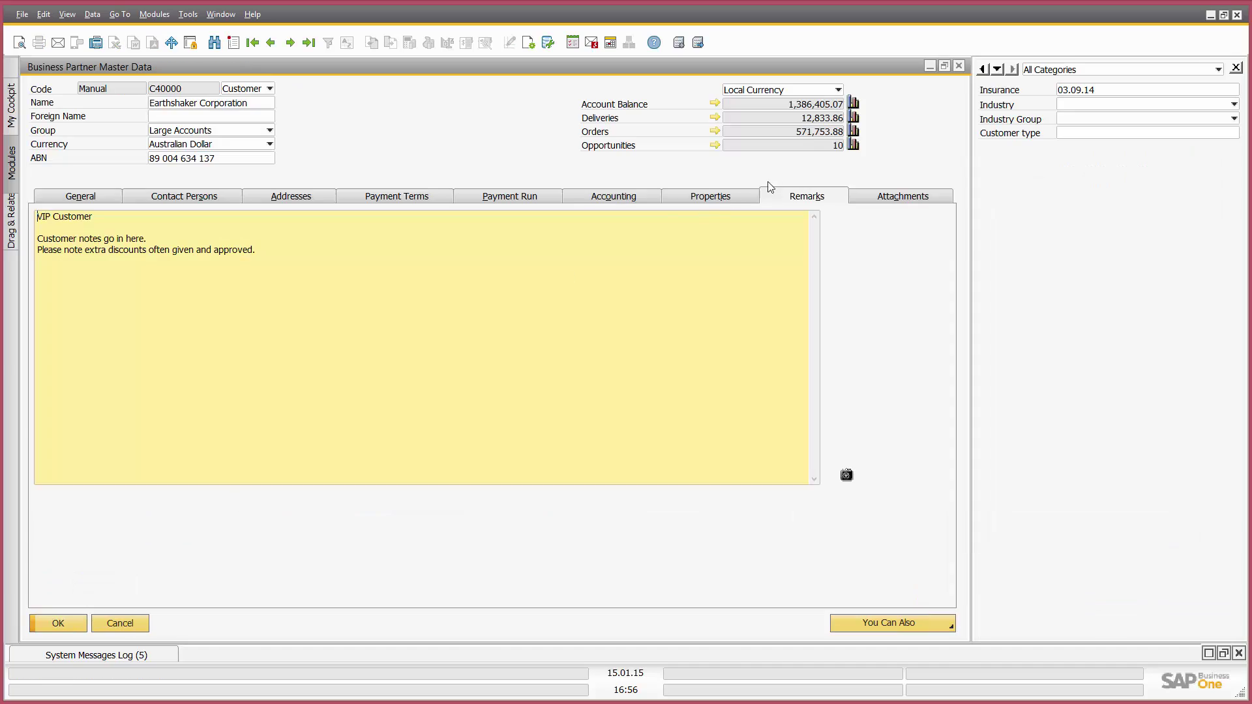
{"action": "left_click", "coordinate": [853, 131]}
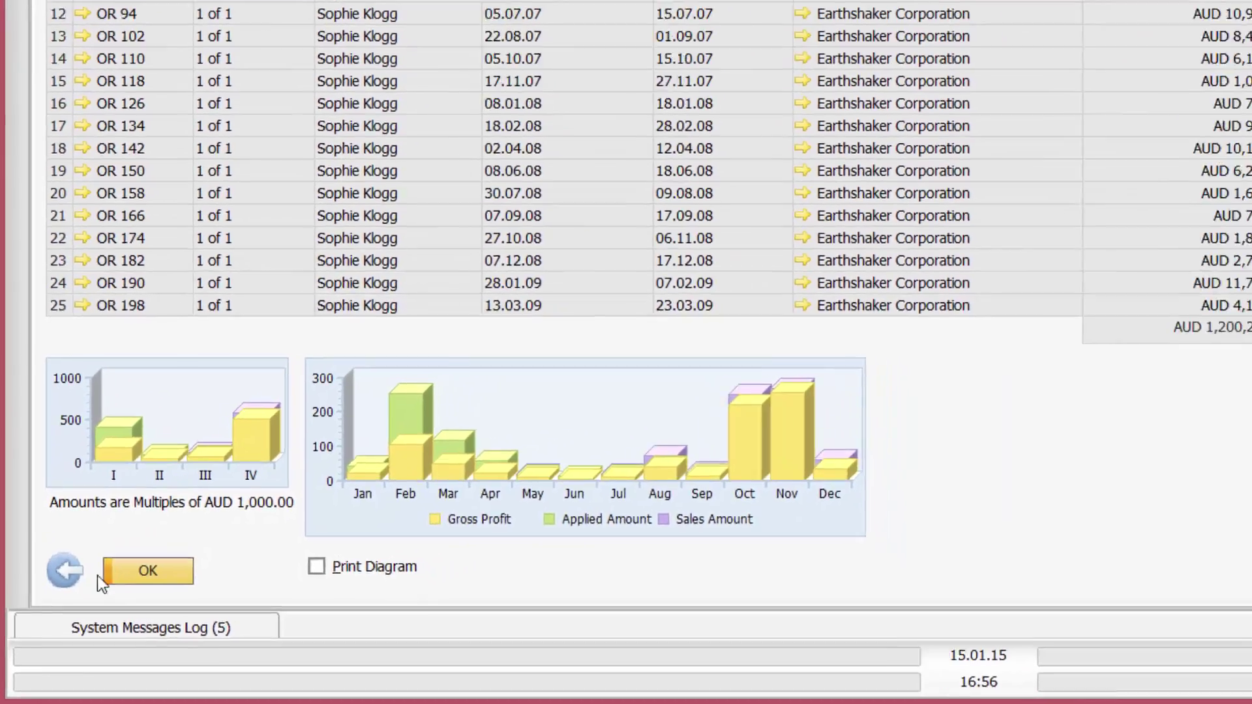
{"action": "left_click", "coordinate": [108, 572]}
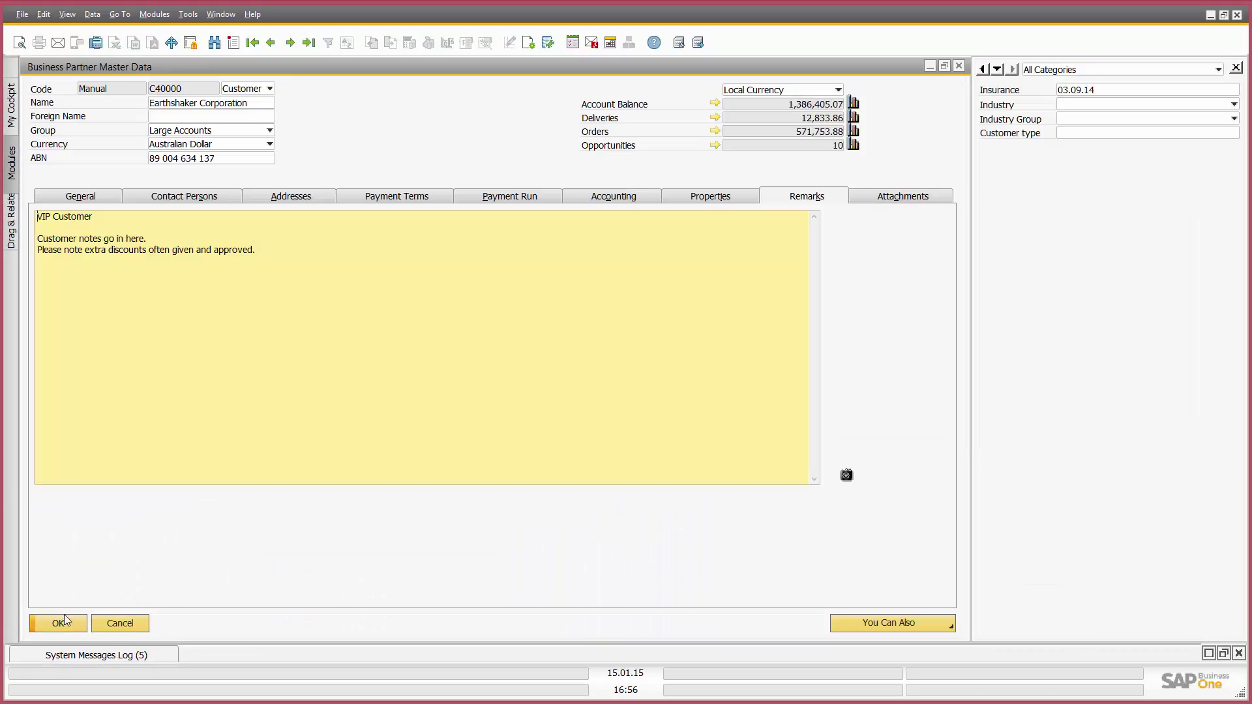
{"action": "left_click", "coordinate": [118, 620]}
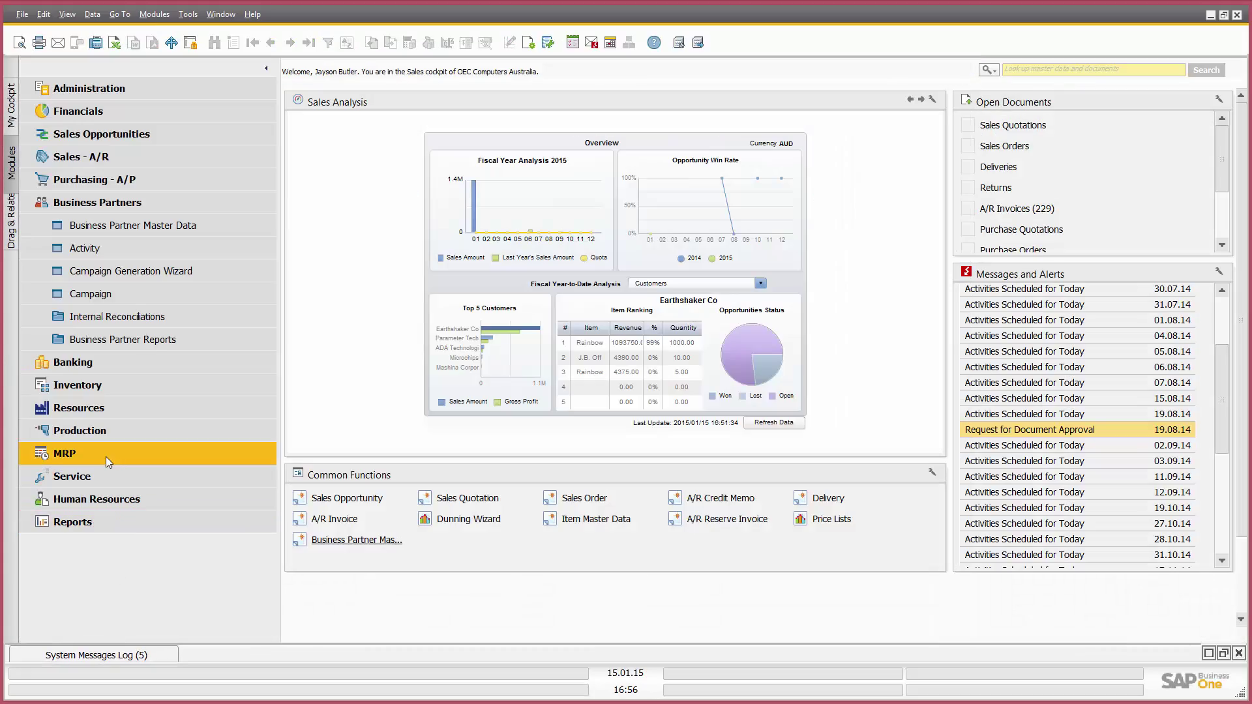
{"action": "left_click", "coordinate": [100, 253]}
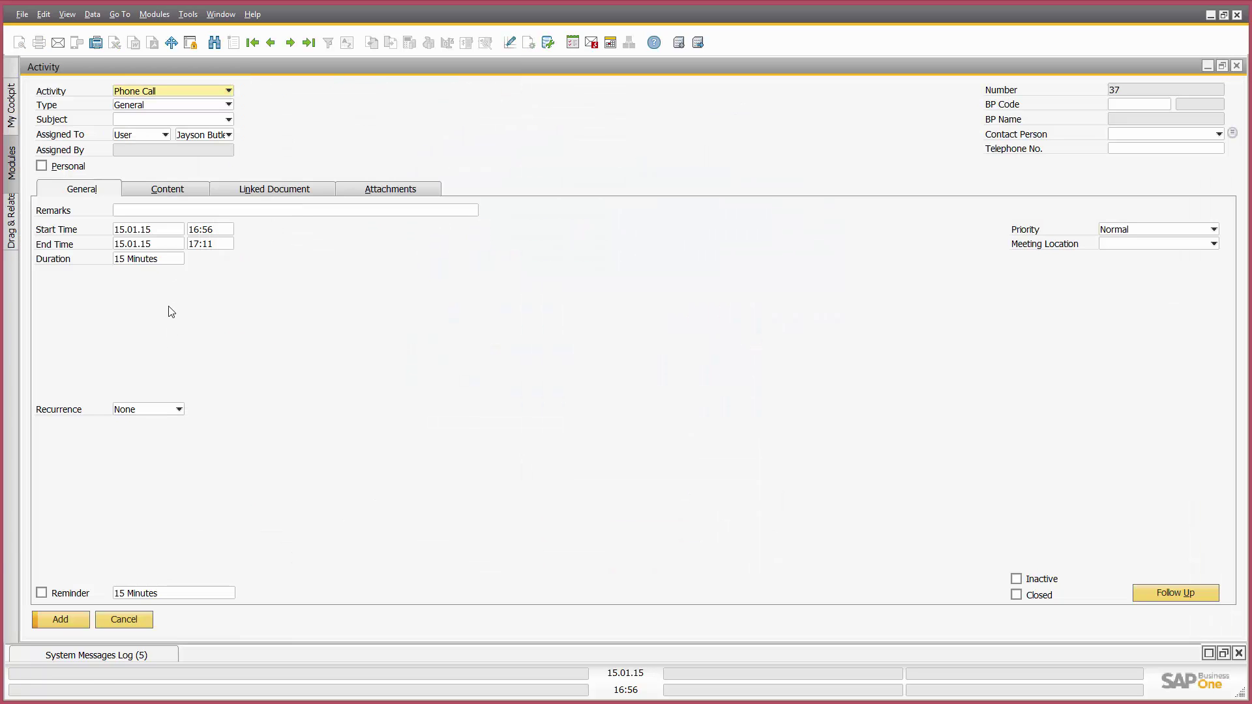
{"action": "left_click", "coordinate": [195, 93]}
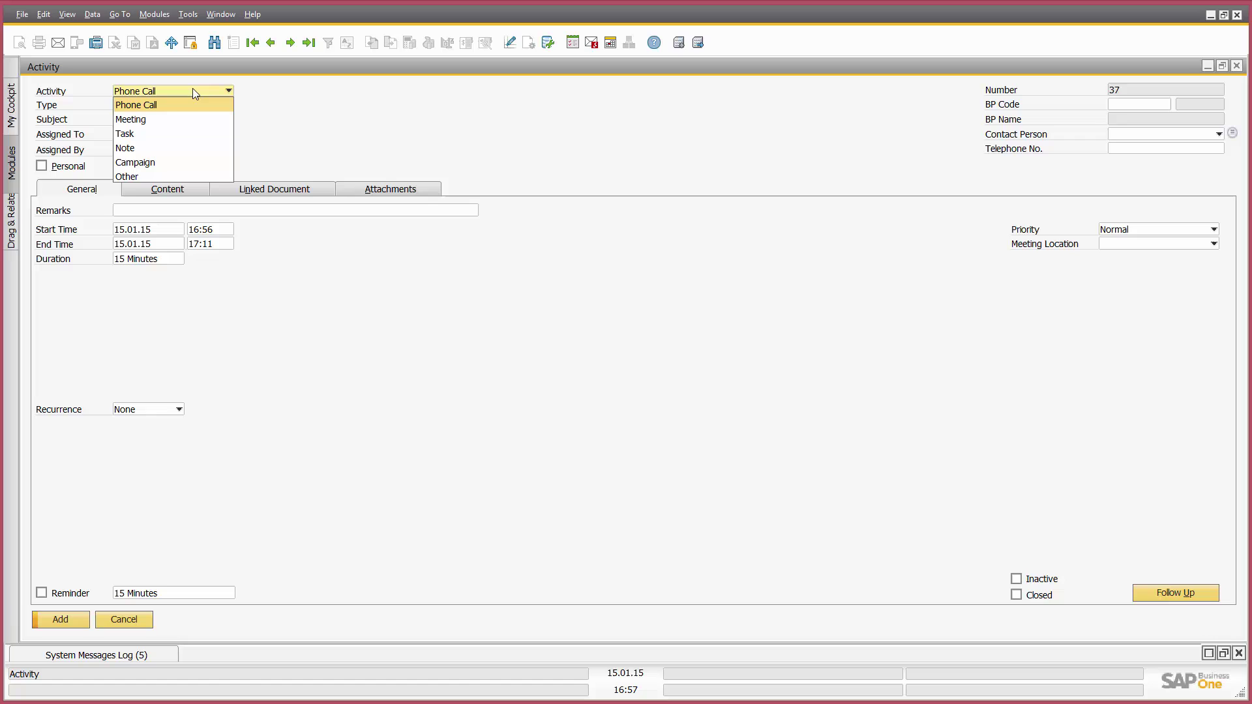
{"action": "left_click", "coordinate": [115, 621]}
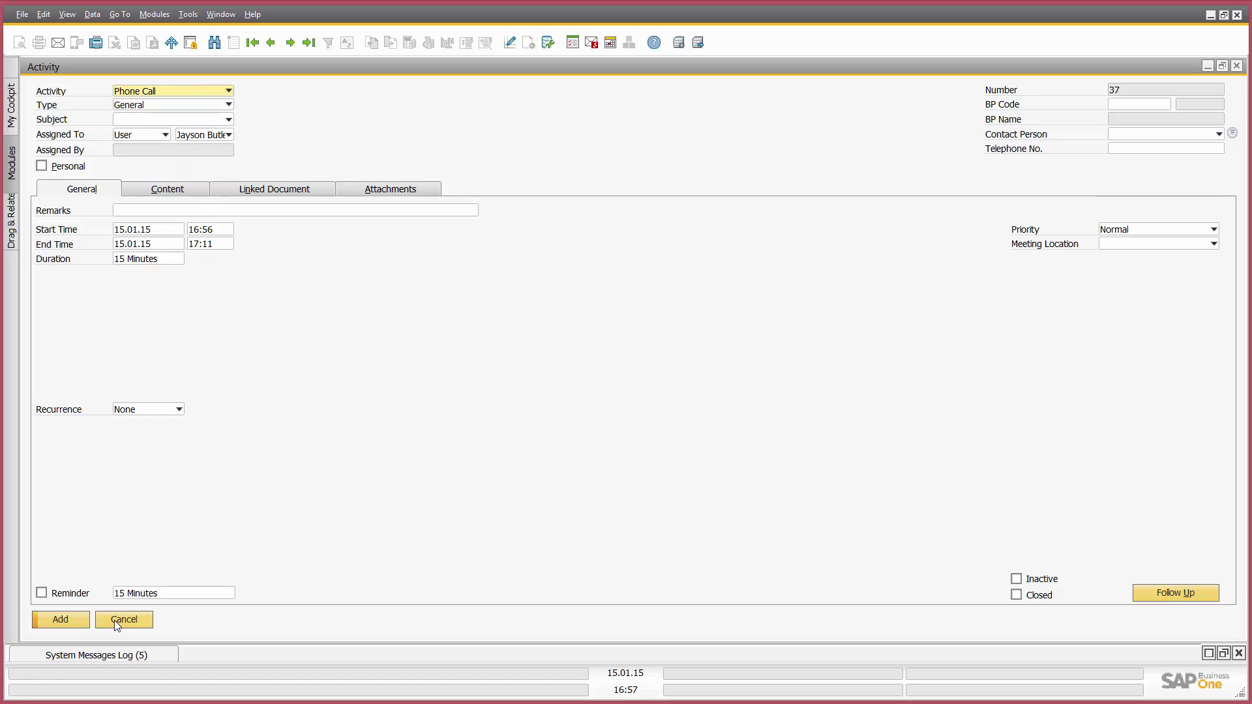
{"action": "left_click", "coordinate": [115, 621]}
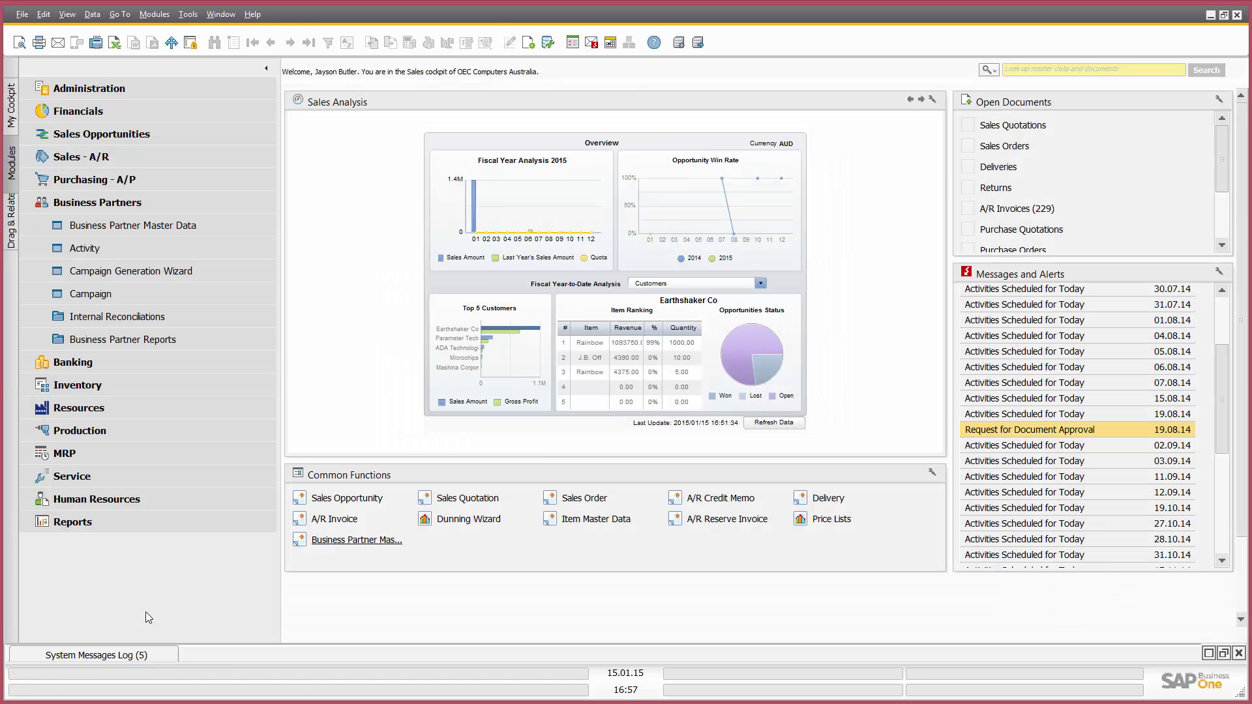
{"action": "left_click", "coordinate": [103, 201]}
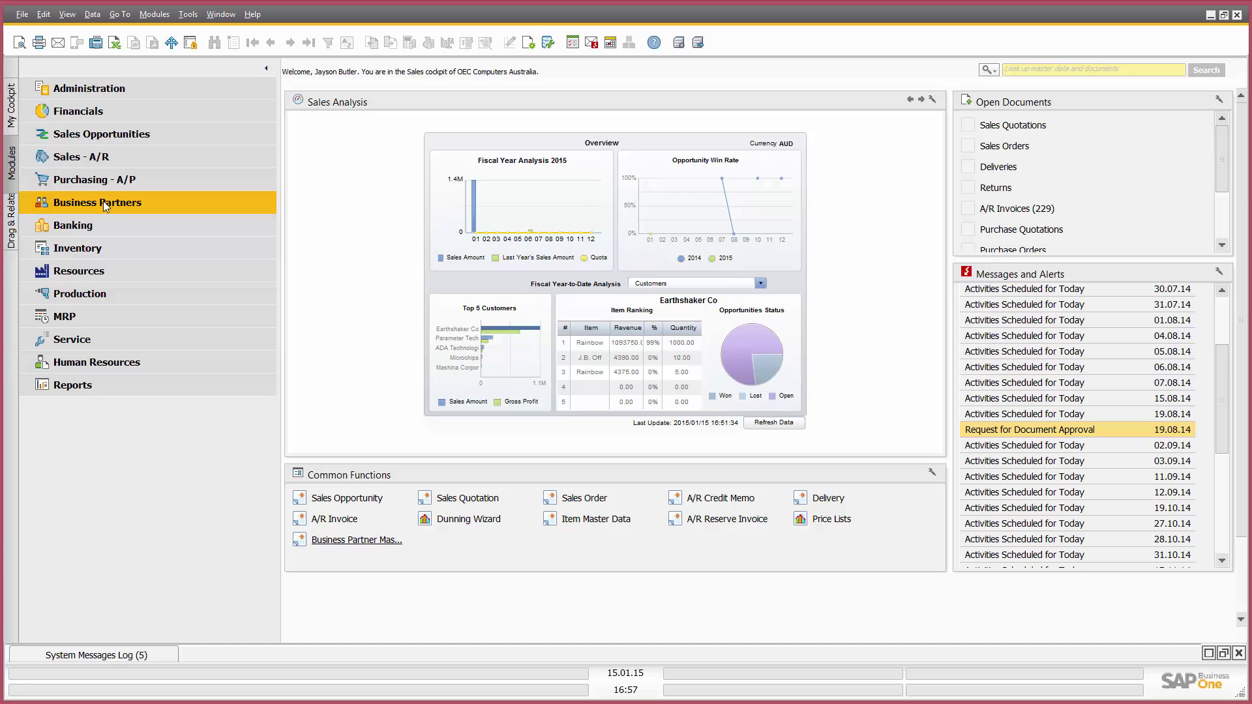
Open the relationship map for the previous A/R invoice, number 385.
{"action": "left_click", "coordinate": [104, 159]}
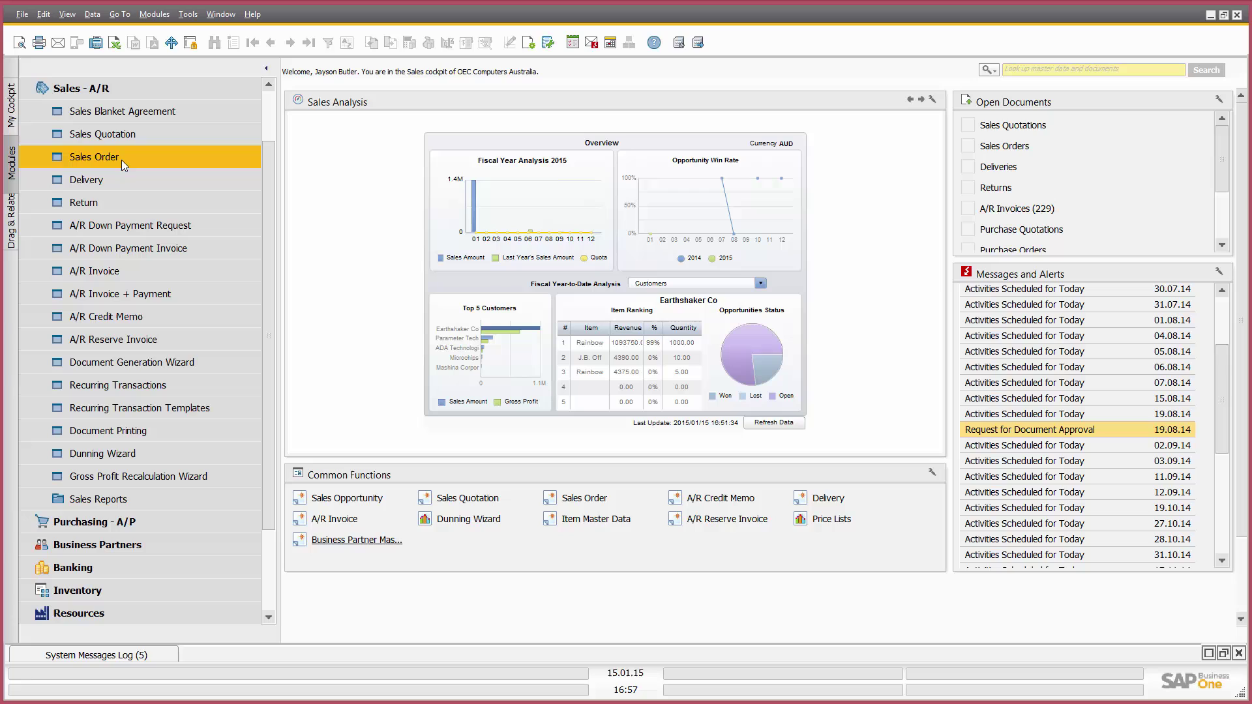
{"action": "left_click", "coordinate": [123, 270]}
{"action": "left_click", "coordinate": [270, 43]}
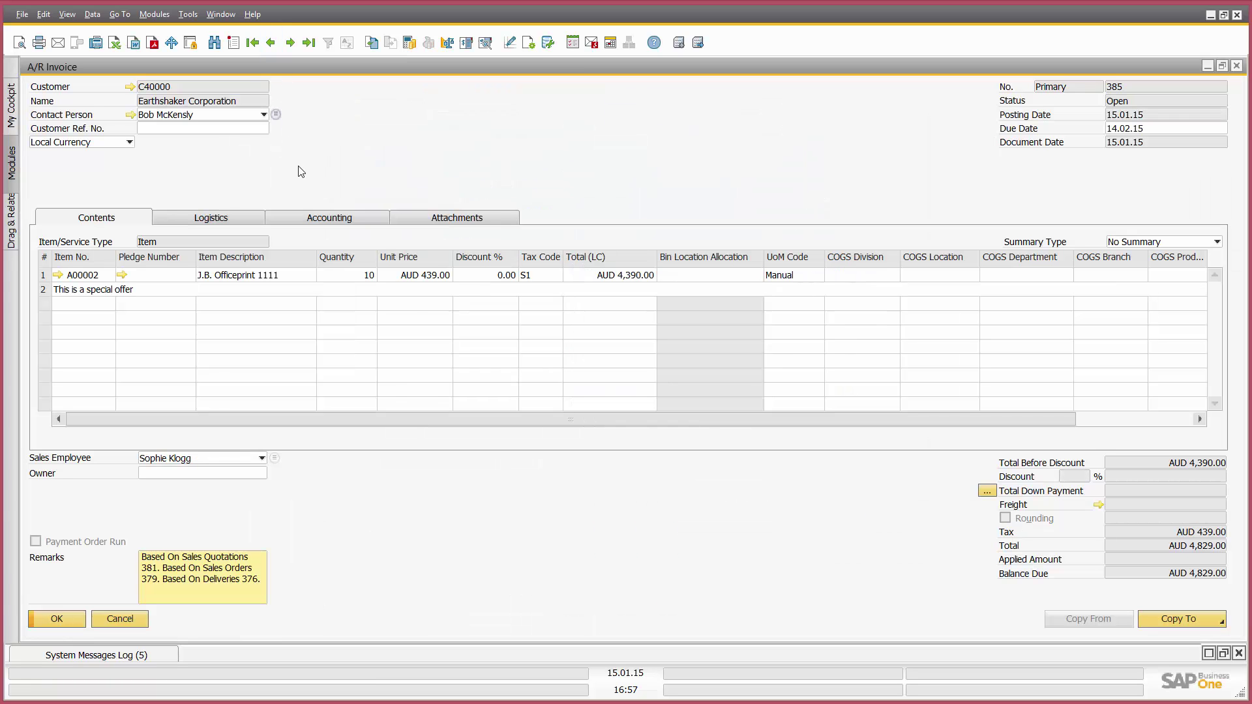
{"action": "right_click", "coordinate": [346, 138]}
{"action": "left_click", "coordinate": [402, 329]}
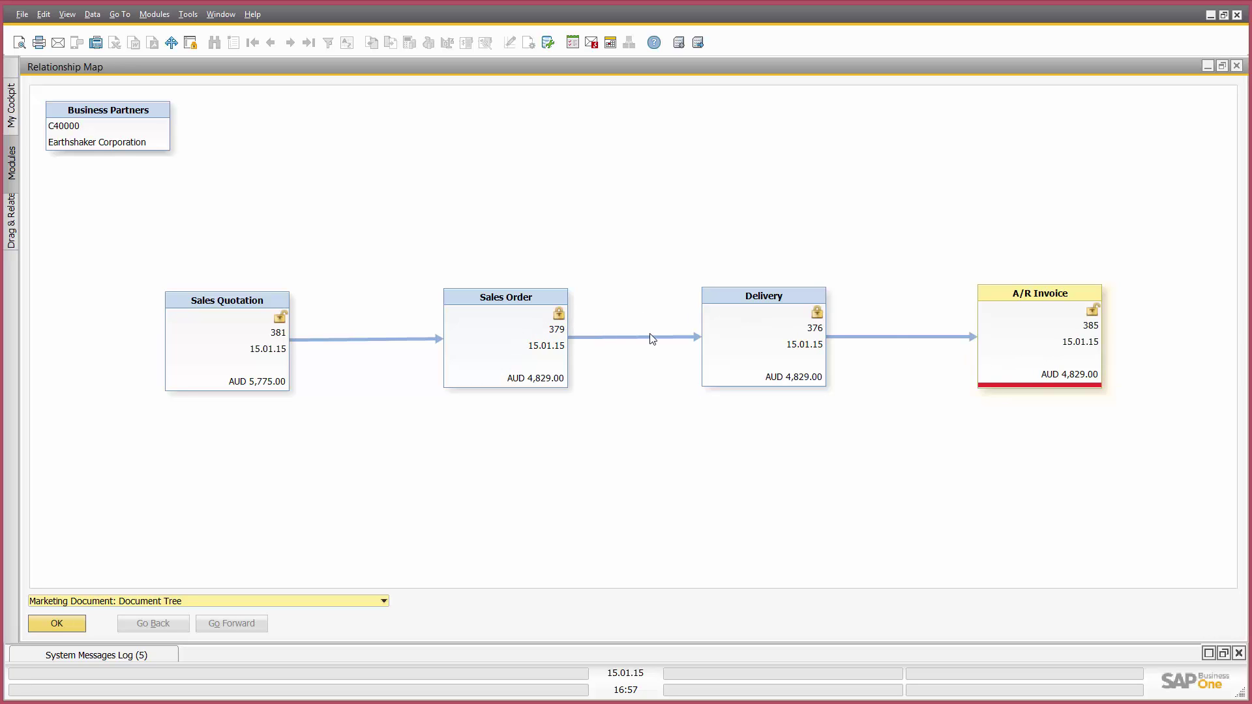
Open the invoice's linked delivery from the map, then close the delivery and the map.
{"action": "double_click", "coordinate": [730, 332]}
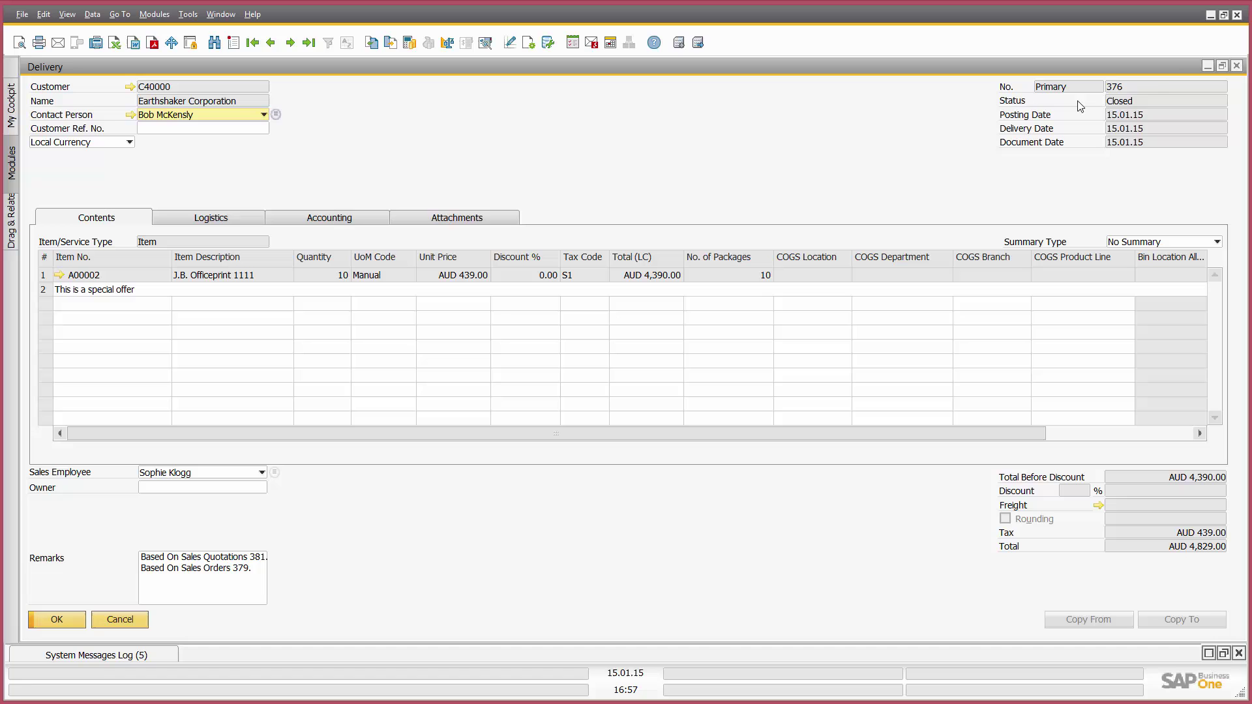
{"action": "left_click", "coordinate": [1236, 65]}
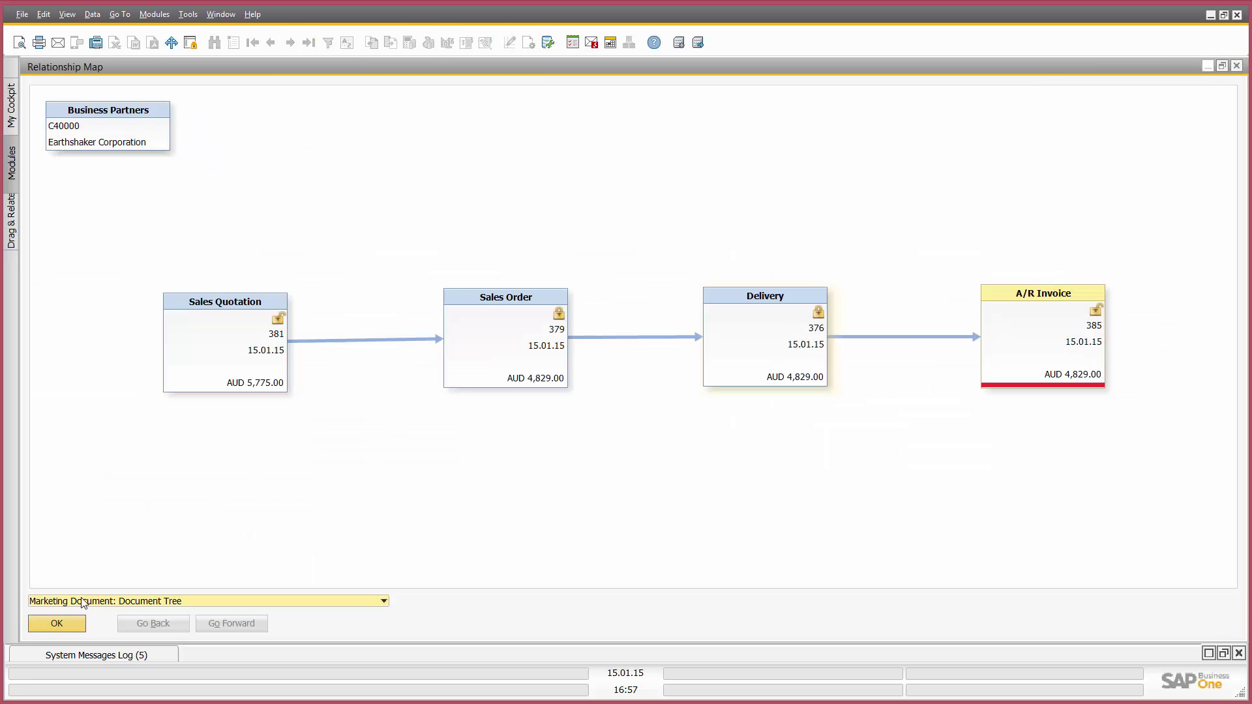
{"action": "left_click", "coordinate": [68, 624]}
Close the invoice, collapse Sales - A/R, browse Purchasing - A/P, and expand Banking.
{"action": "left_click", "coordinate": [127, 627]}
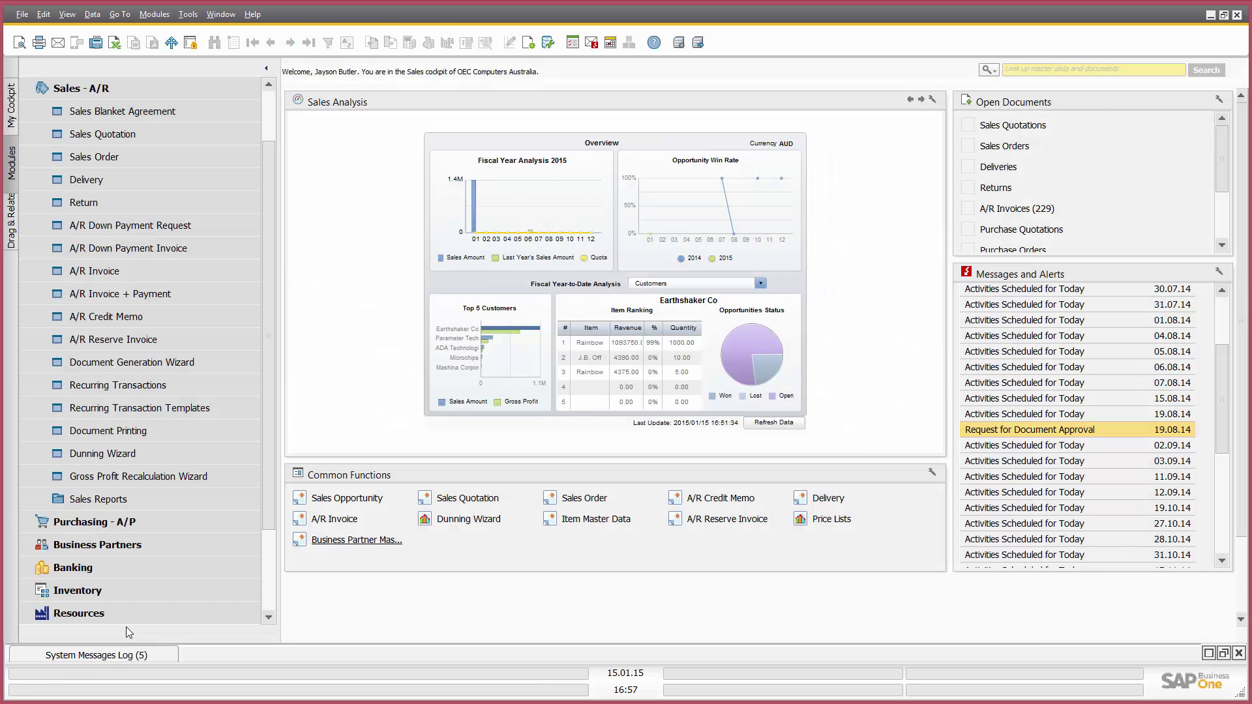
{"action": "left_click", "coordinate": [101, 89]}
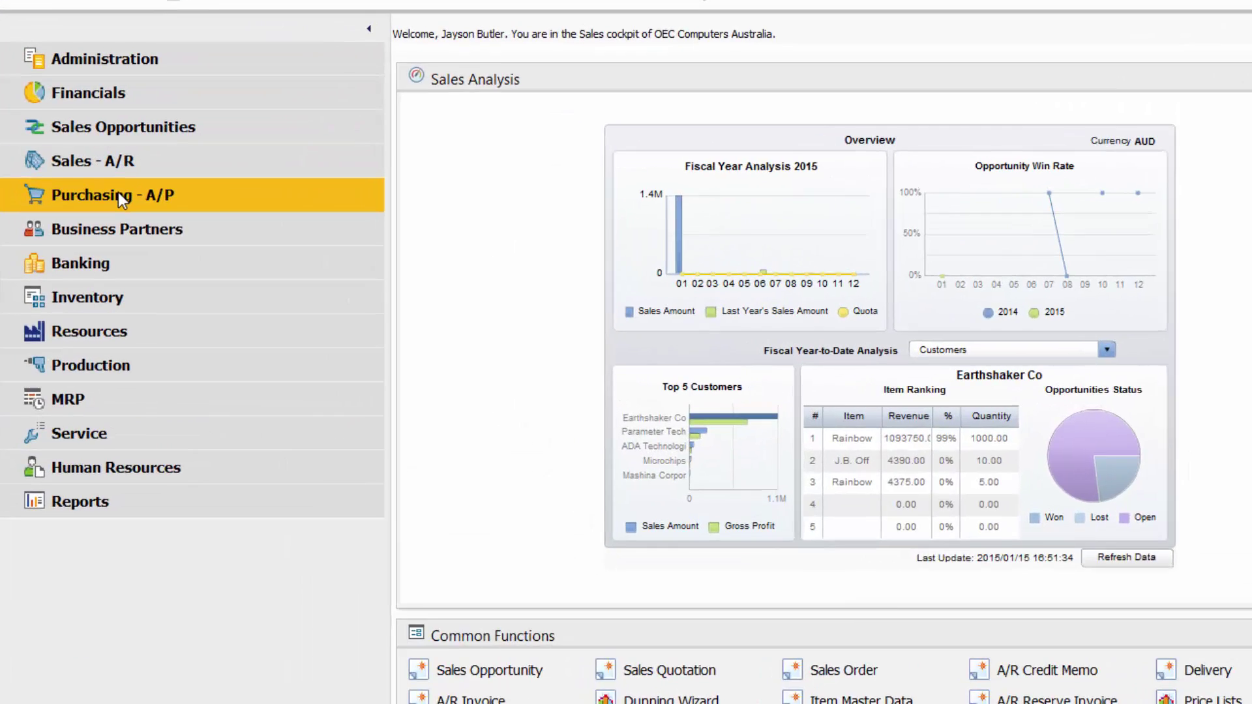
{"action": "left_click", "coordinate": [118, 192]}
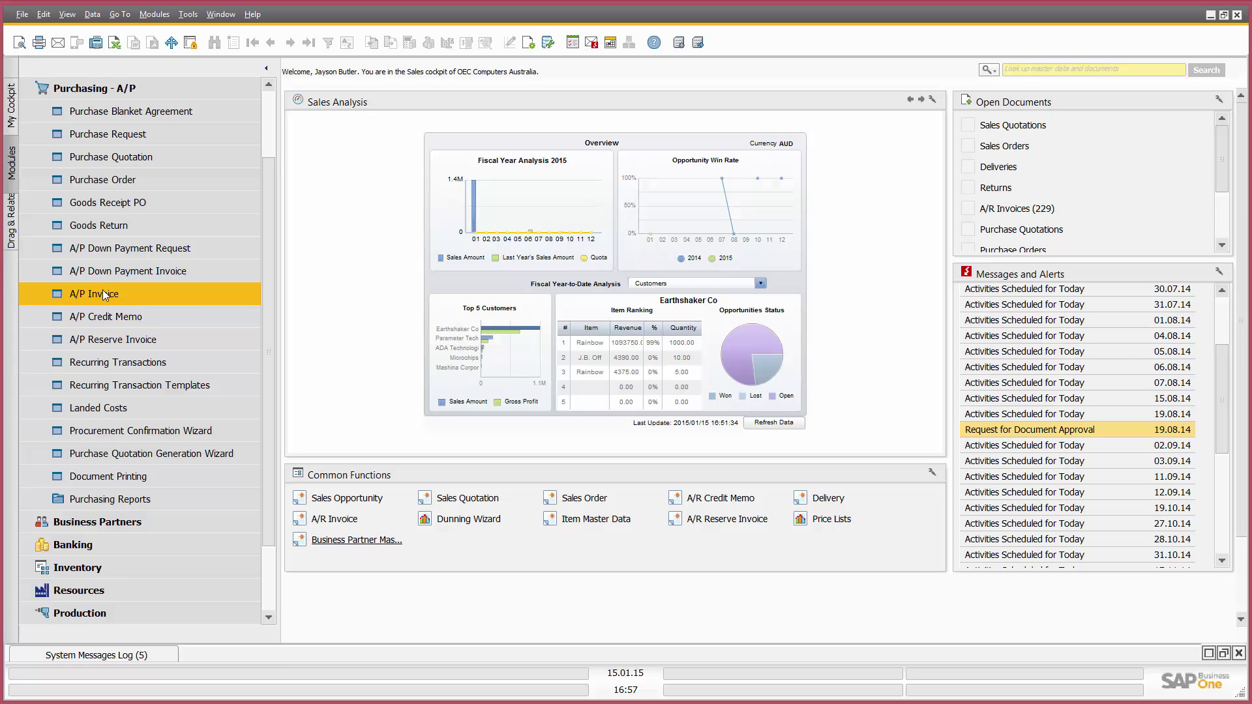
{"action": "left_click", "coordinate": [100, 90]}
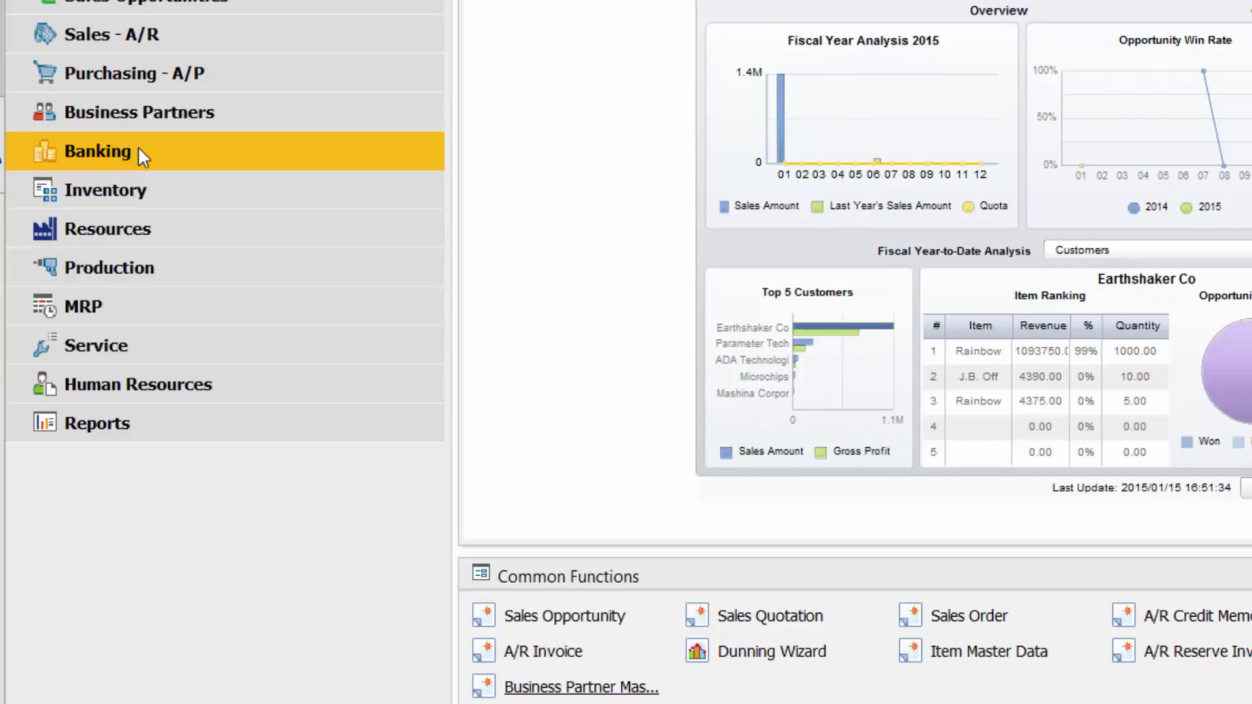
{"action": "left_click", "coordinate": [98, 225]}
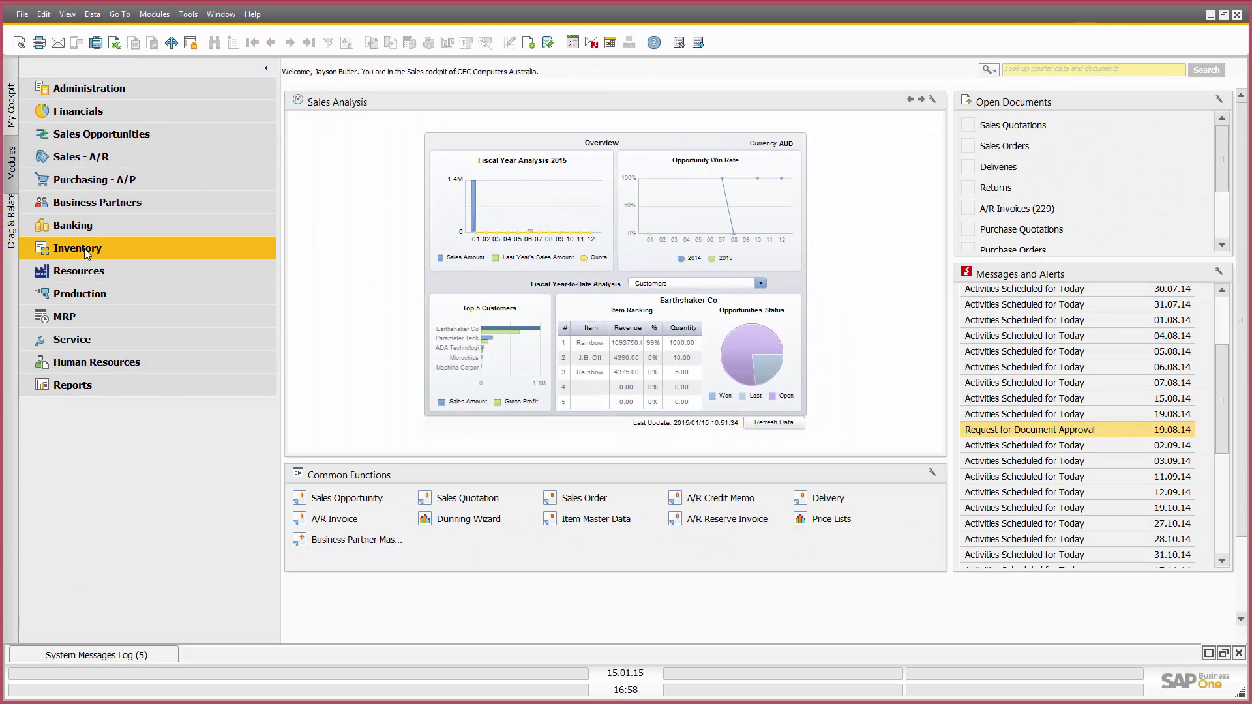
Find item A00002 J.B. Officeprint 1111 in Item Master Data by searching '*office*' in Description.
{"action": "left_click", "coordinate": [85, 249]}
{"action": "left_click", "coordinate": [93, 270]}
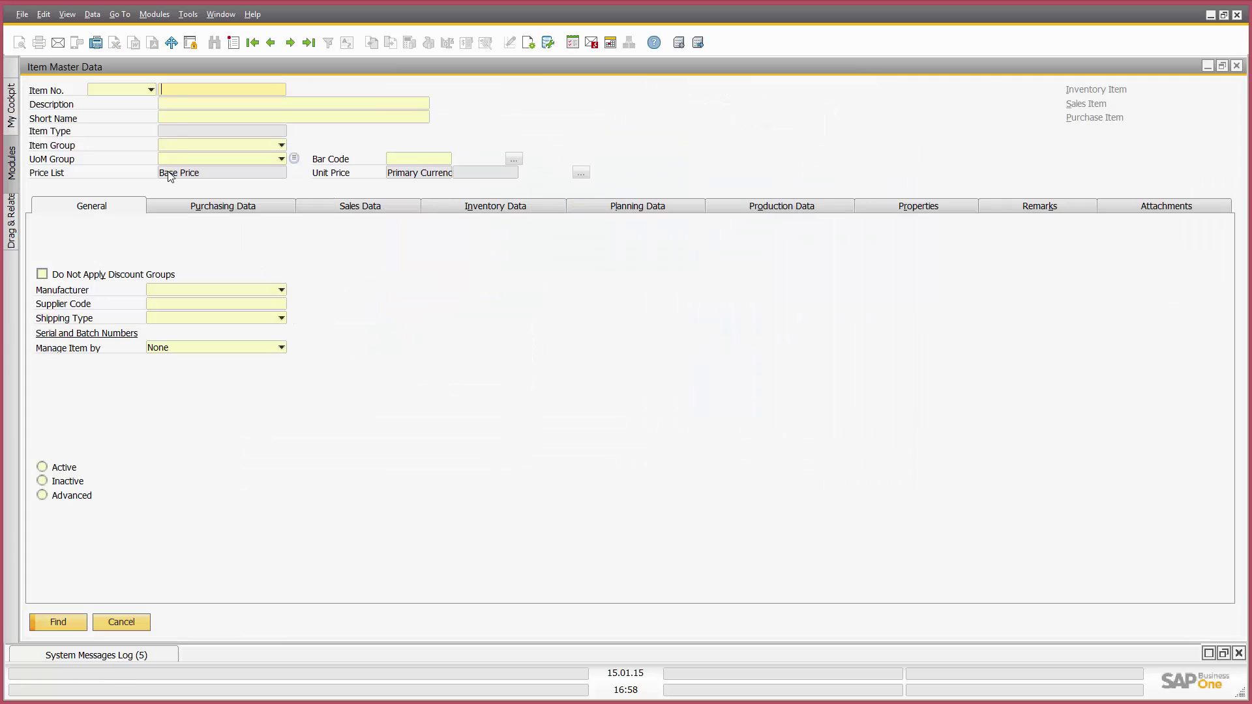
{"action": "left_click", "coordinate": [171, 102]}
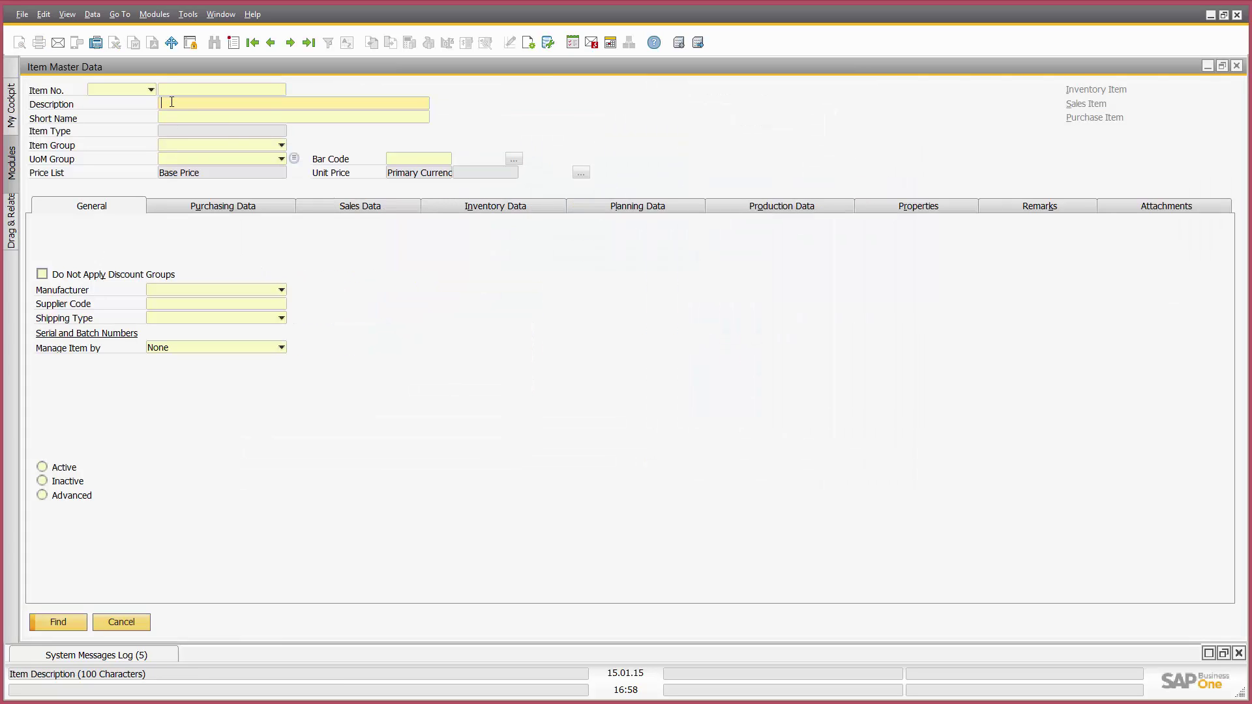
{"action": "type", "text": "*office*"}
{"action": "key", "text": "Return"}
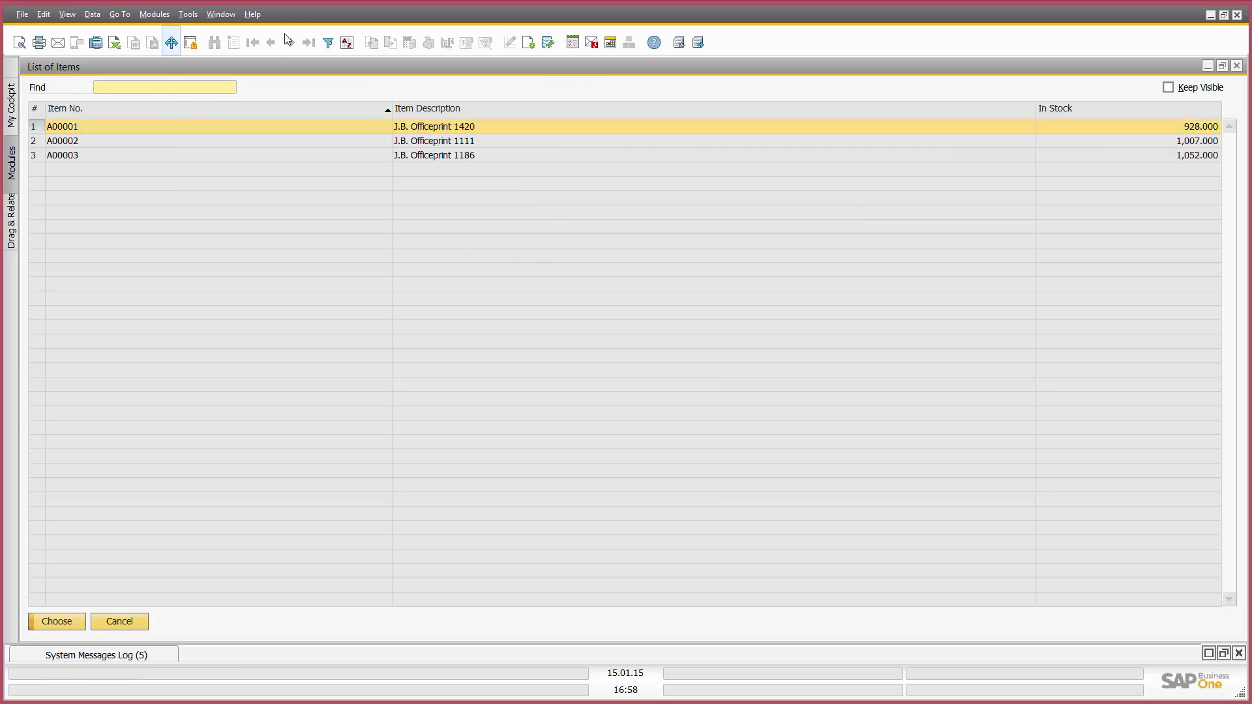
{"action": "double_click", "coordinate": [437, 140]}
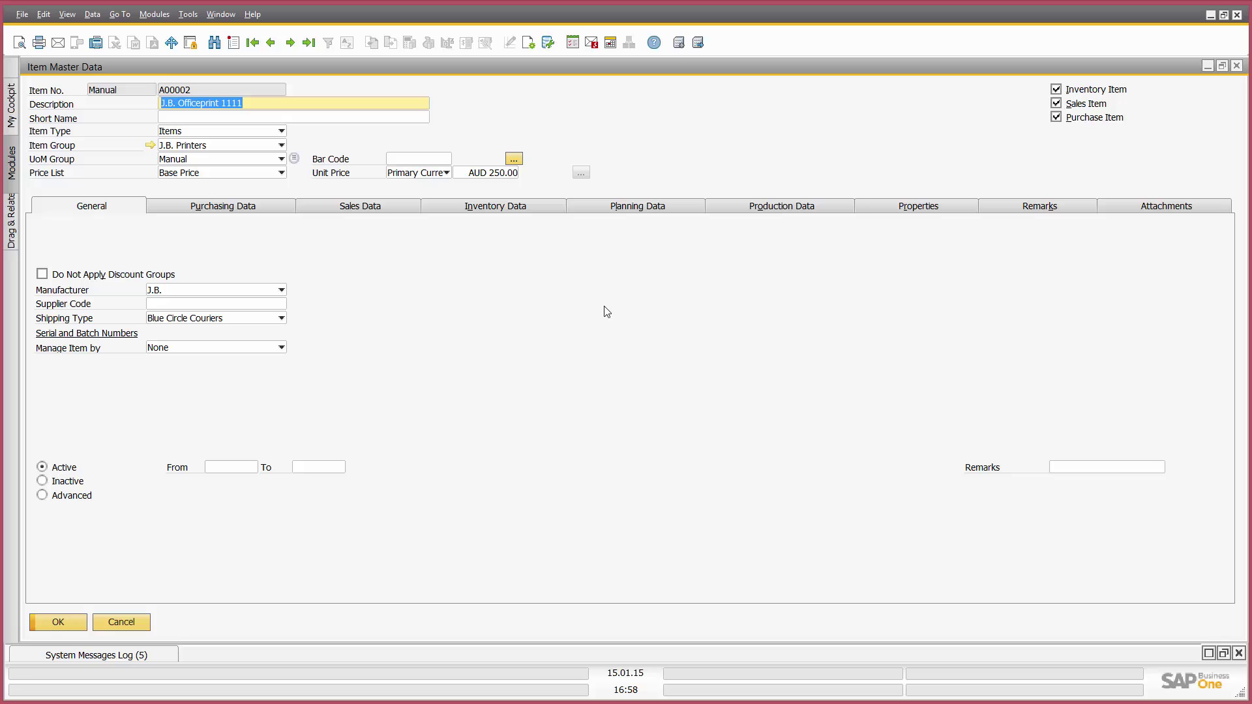
Review the item's inventory, planning, production, properties, remarks and attachments tabs, then close it.
{"action": "left_click", "coordinate": [520, 207]}
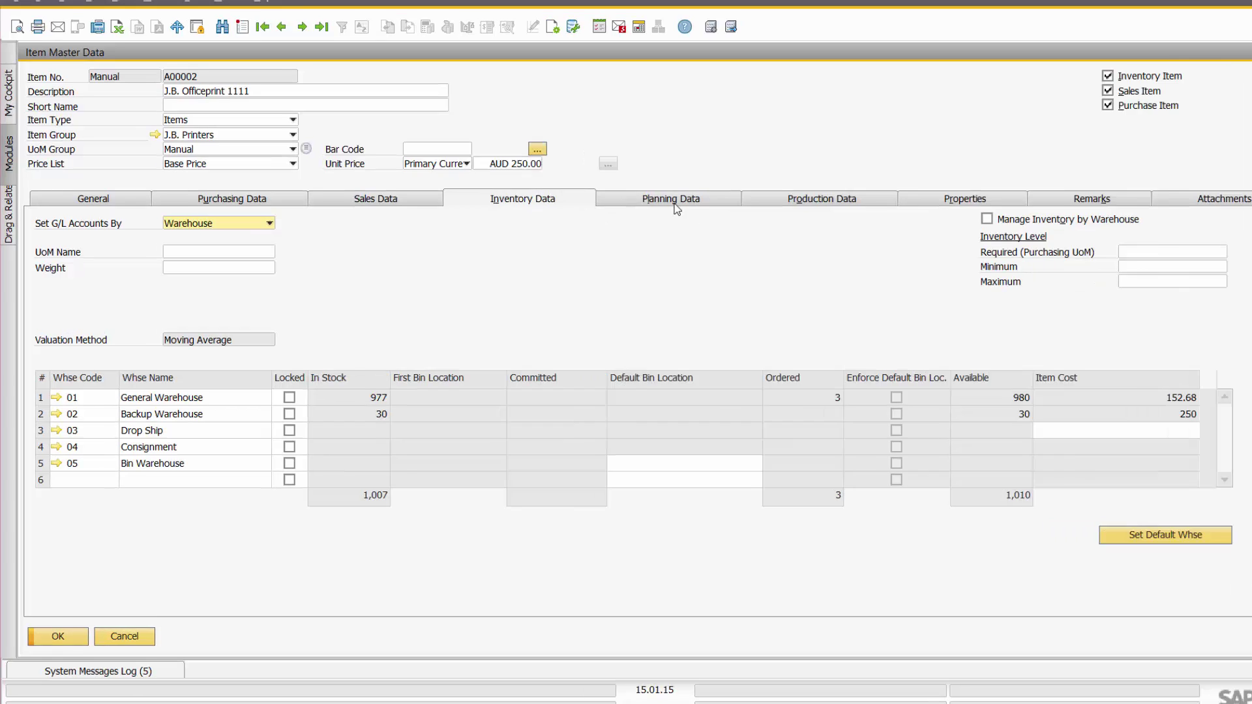
{"action": "left_click", "coordinate": [651, 209]}
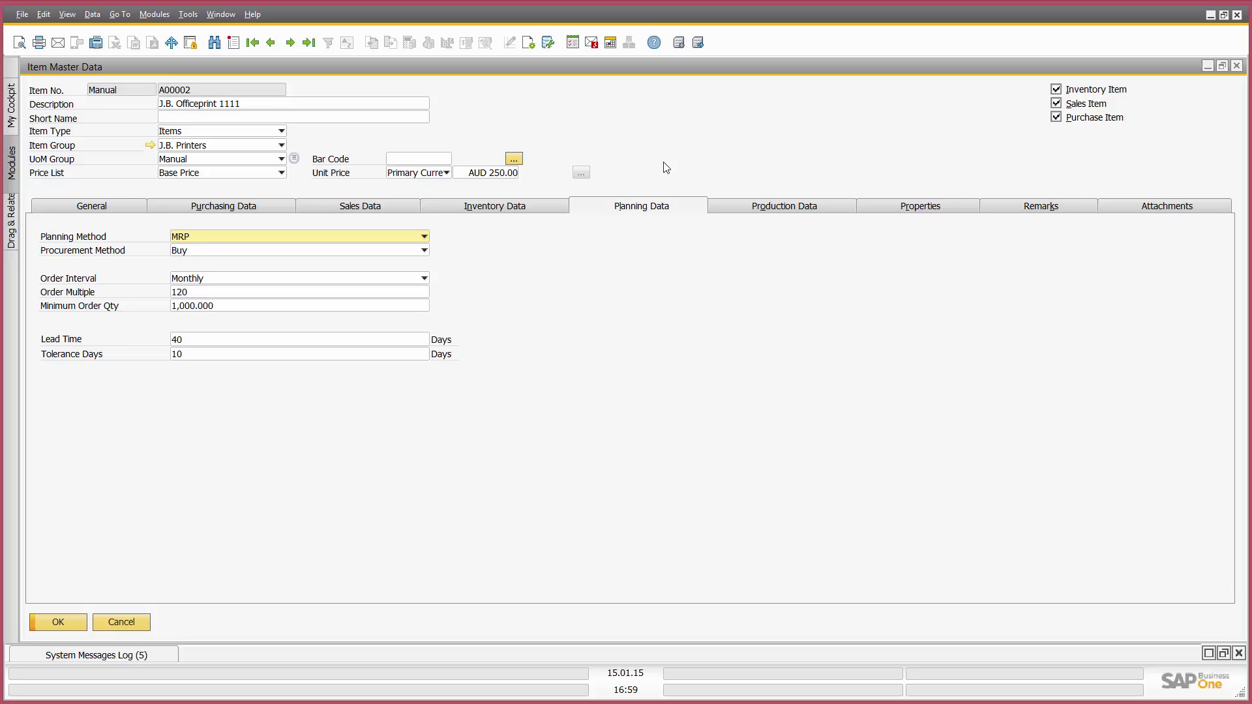
{"action": "left_click", "coordinate": [788, 208]}
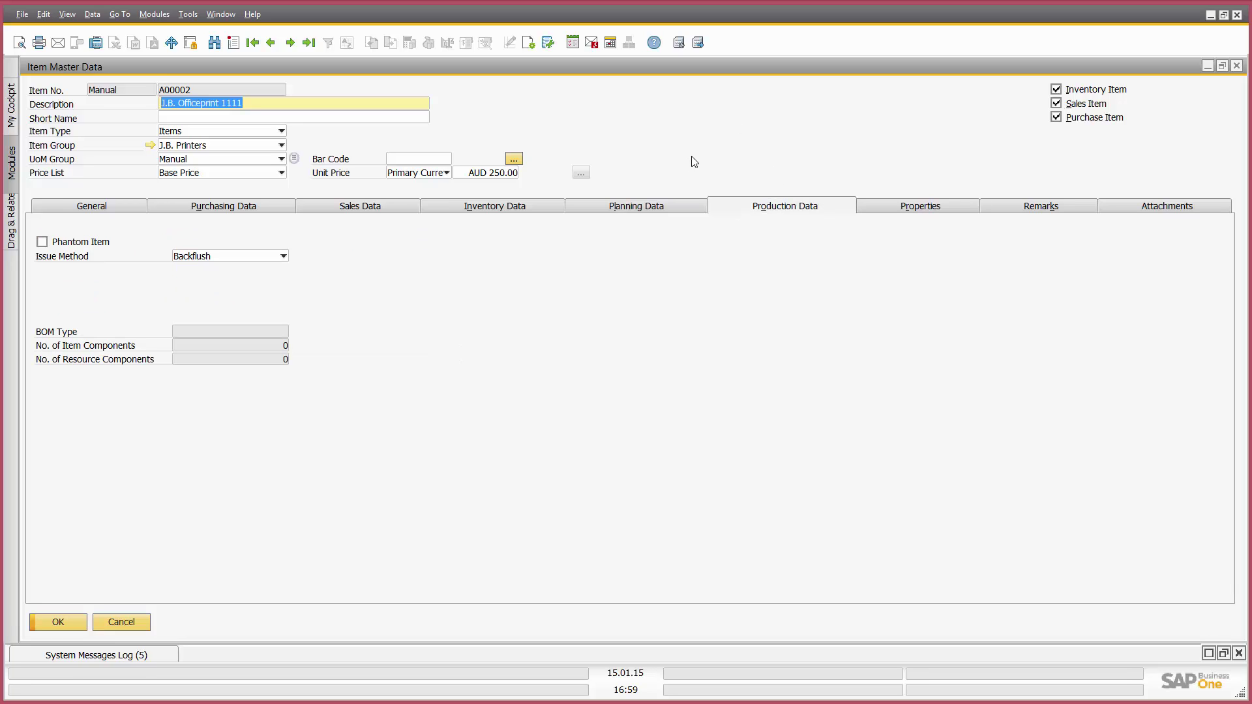
{"action": "left_click", "coordinate": [912, 209]}
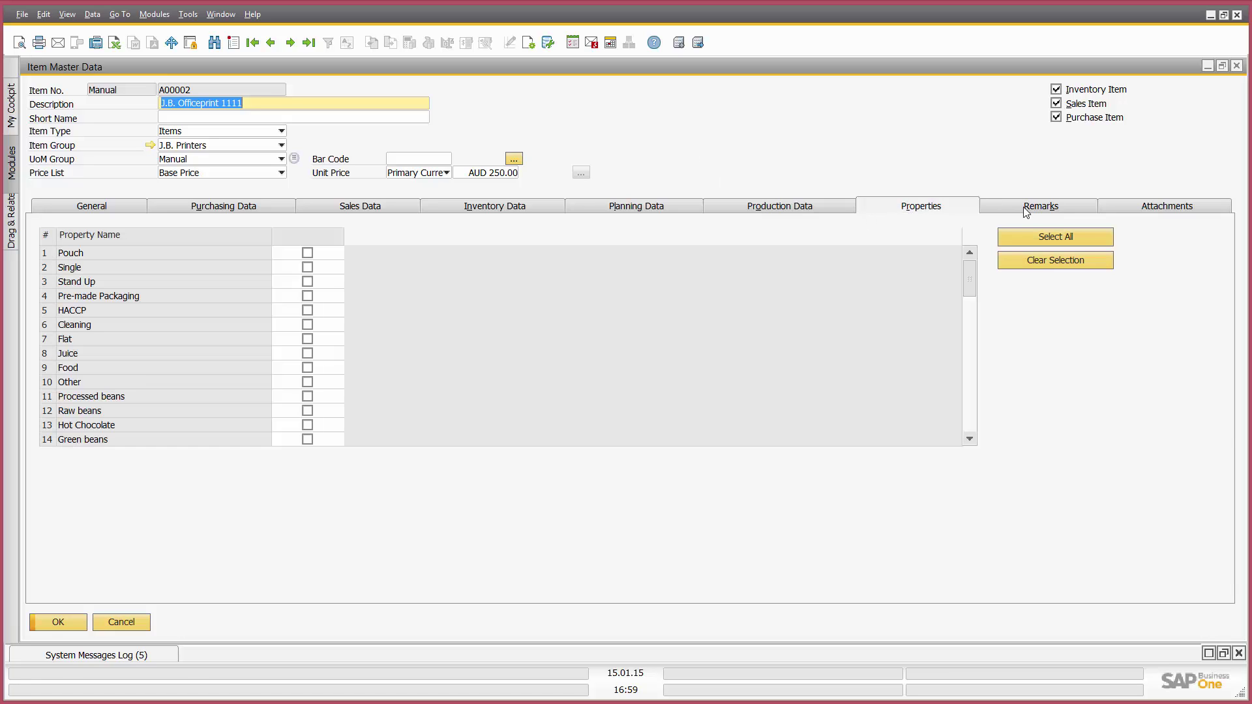
{"action": "left_click", "coordinate": [1027, 206]}
{"action": "left_click", "coordinate": [1138, 207]}
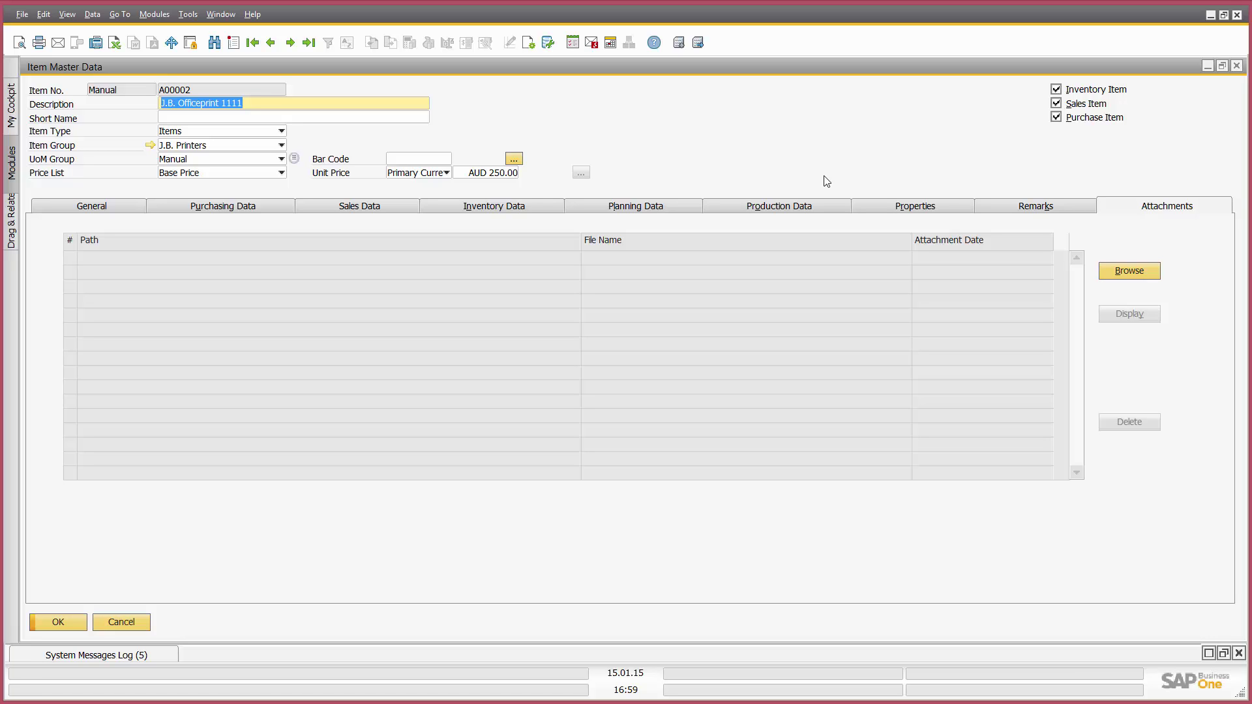
{"action": "left_click", "coordinate": [143, 619]}
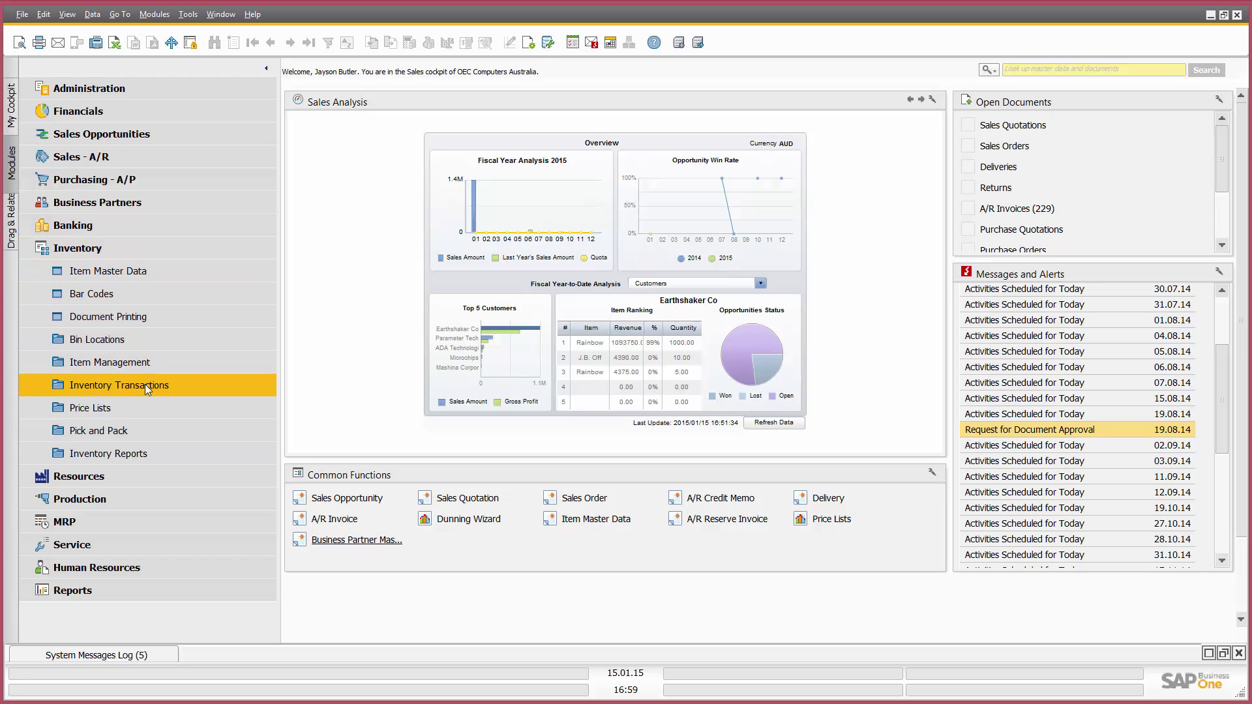
Browse the Inventory Transactions group, then open the Pick and Pack Manager.
{"action": "left_click", "coordinate": [145, 384]}
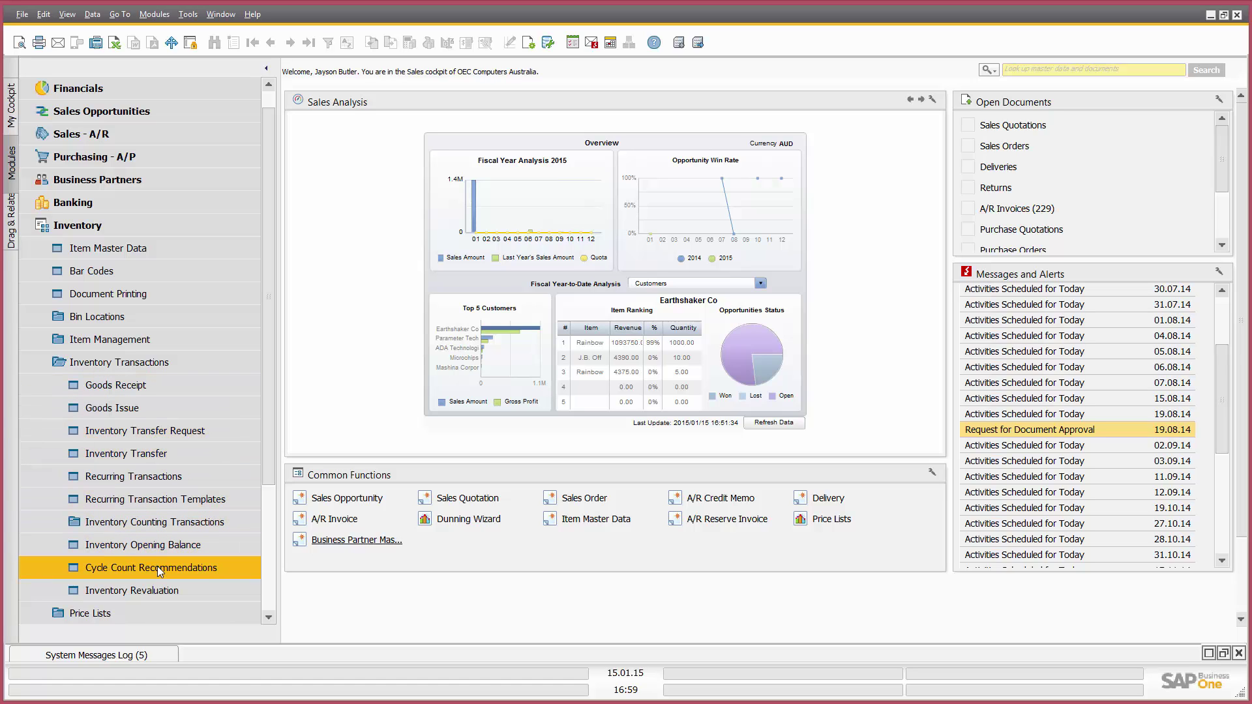
{"action": "left_click", "coordinate": [93, 367]}
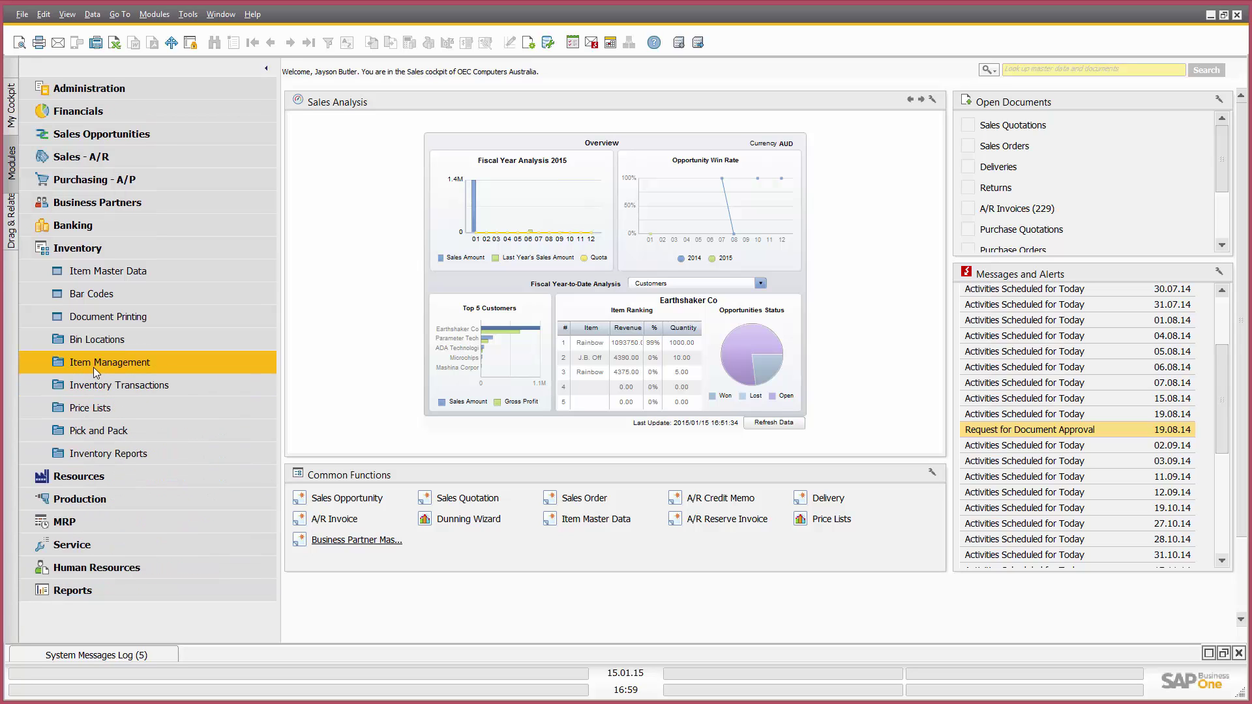
{"action": "left_click", "coordinate": [116, 430]}
{"action": "left_click", "coordinate": [121, 450]}
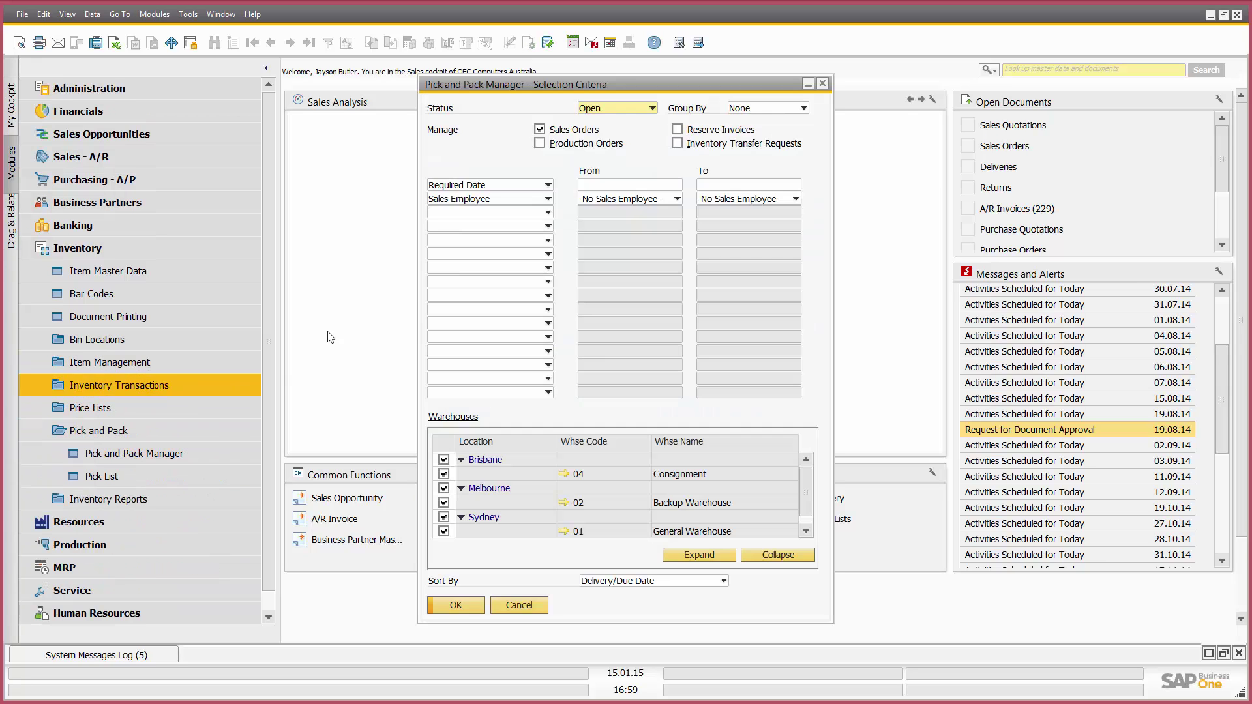
Check the selection criteria field list, close the Pick and Pack Manager, and collapse Inventory.
{"action": "left_click", "coordinate": [487, 211]}
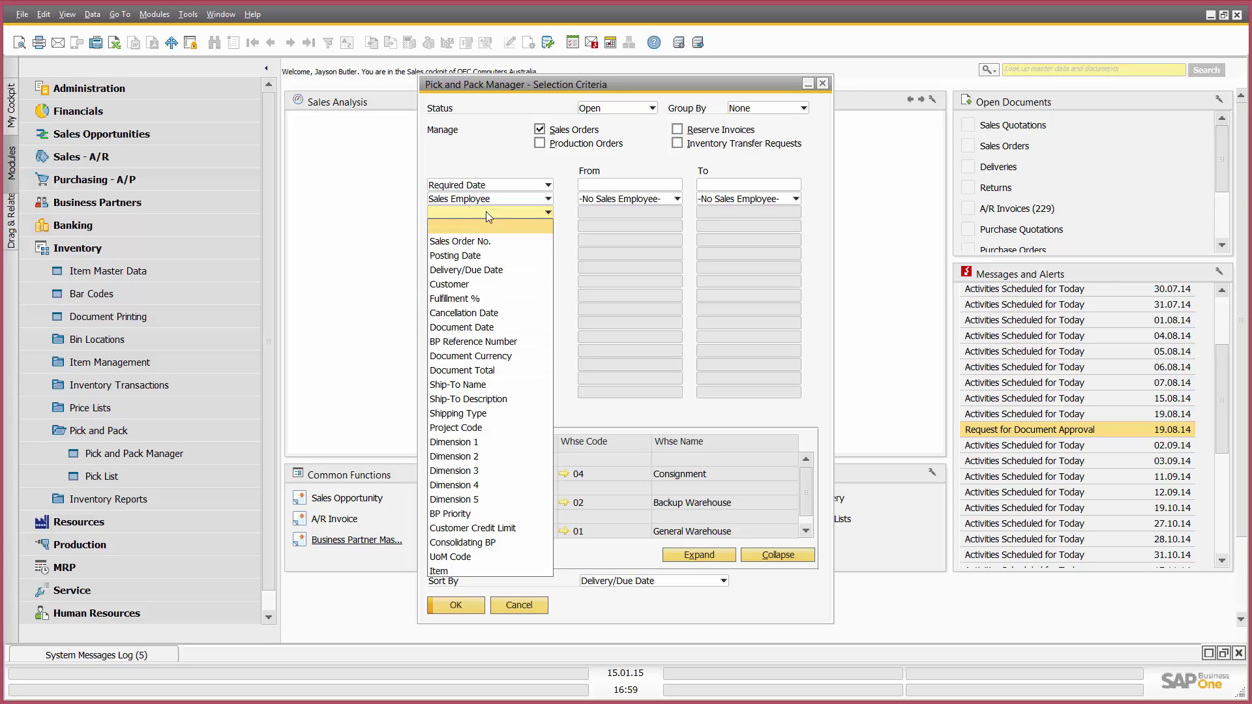
{"action": "left_click", "coordinate": [487, 211]}
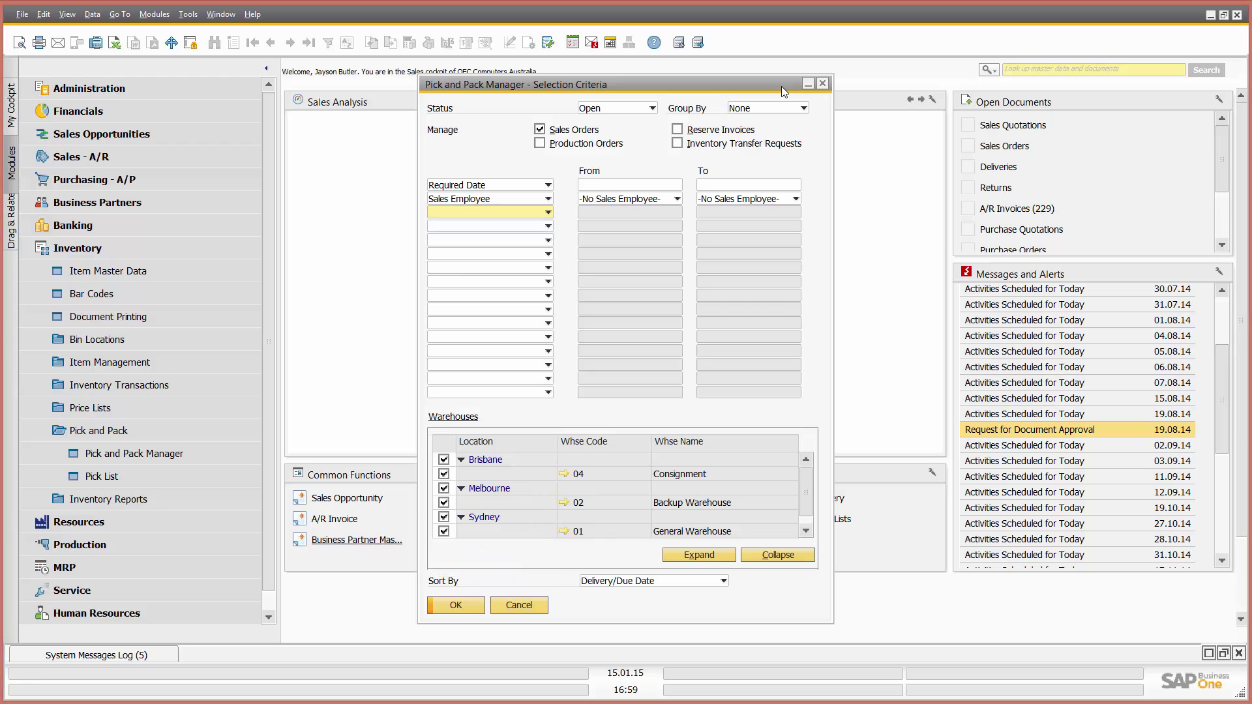
{"action": "left_click", "coordinate": [822, 84]}
{"action": "left_click", "coordinate": [131, 249]}
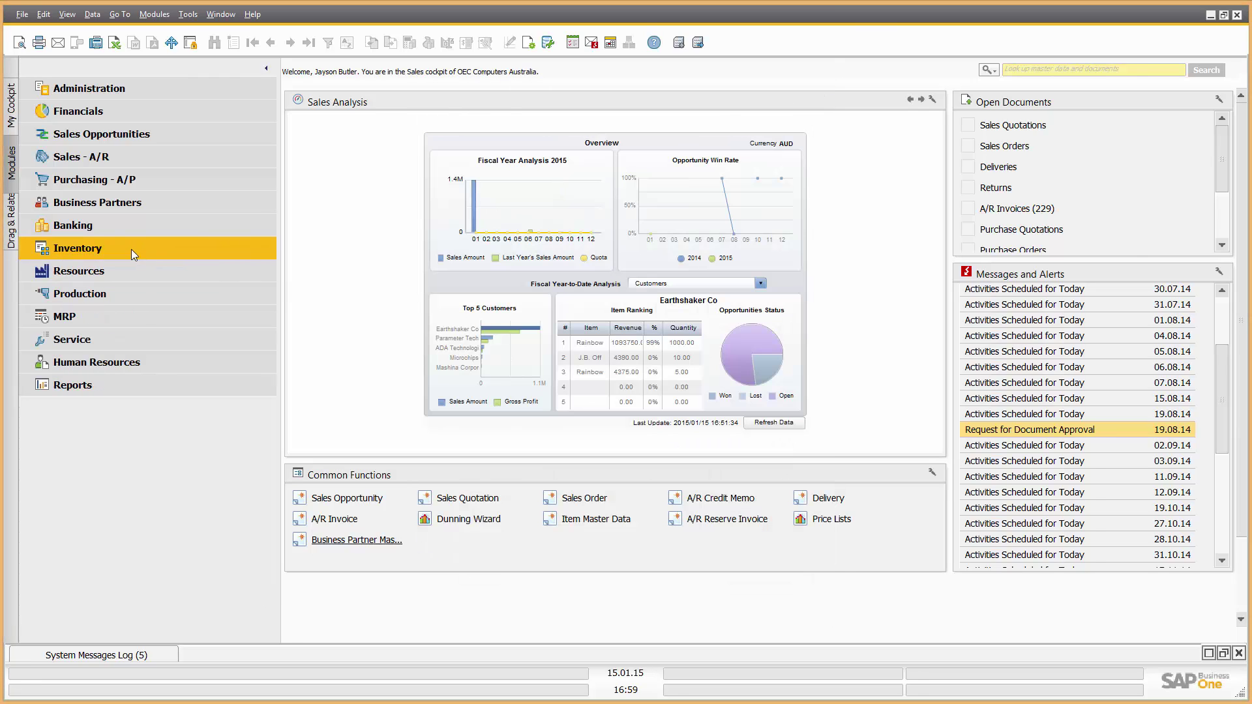
{"action": "left_click", "coordinate": [135, 295]}
{"action": "left_click", "coordinate": [151, 316]}
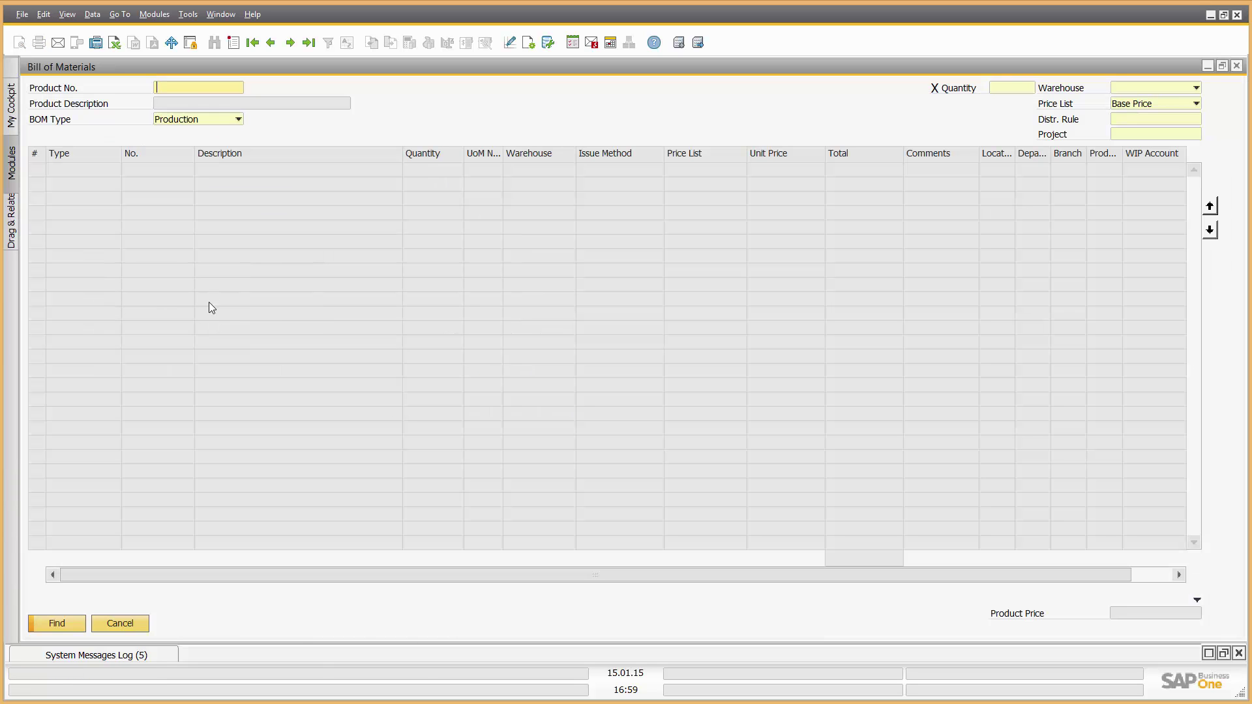
{"action": "left_click", "coordinate": [127, 625]}
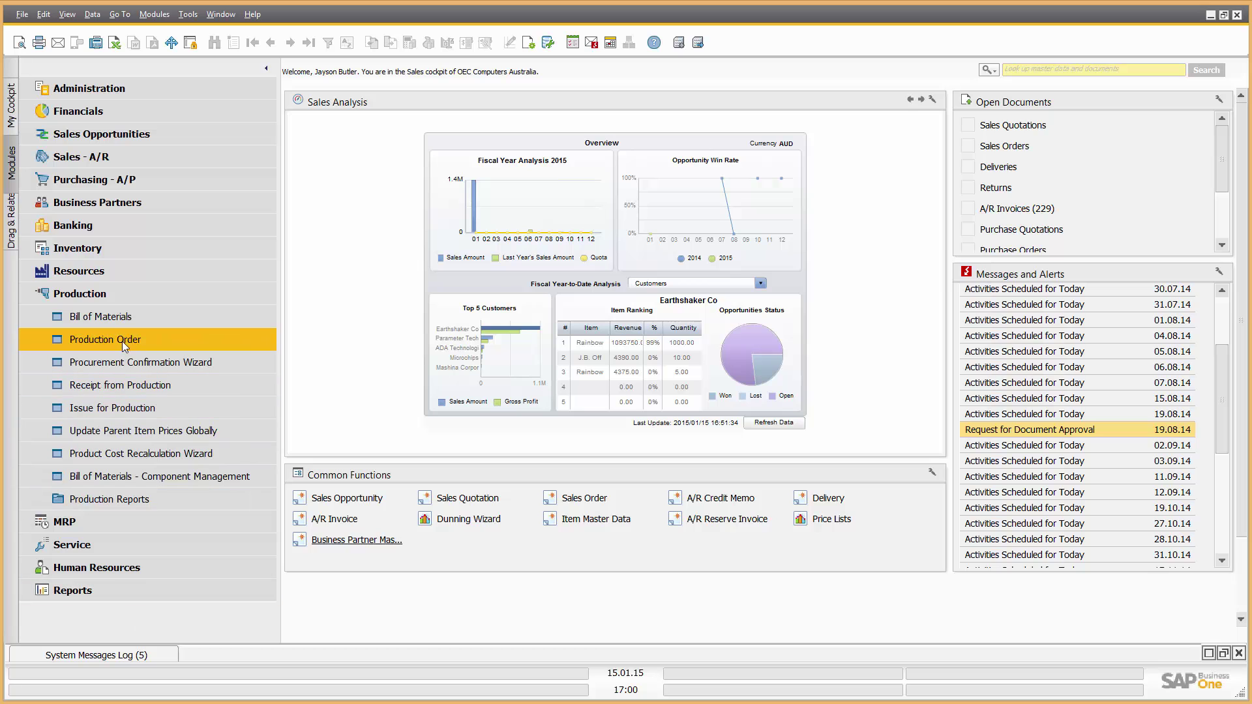
{"action": "left_click", "coordinate": [92, 293]}
{"action": "left_click", "coordinate": [100, 272]}
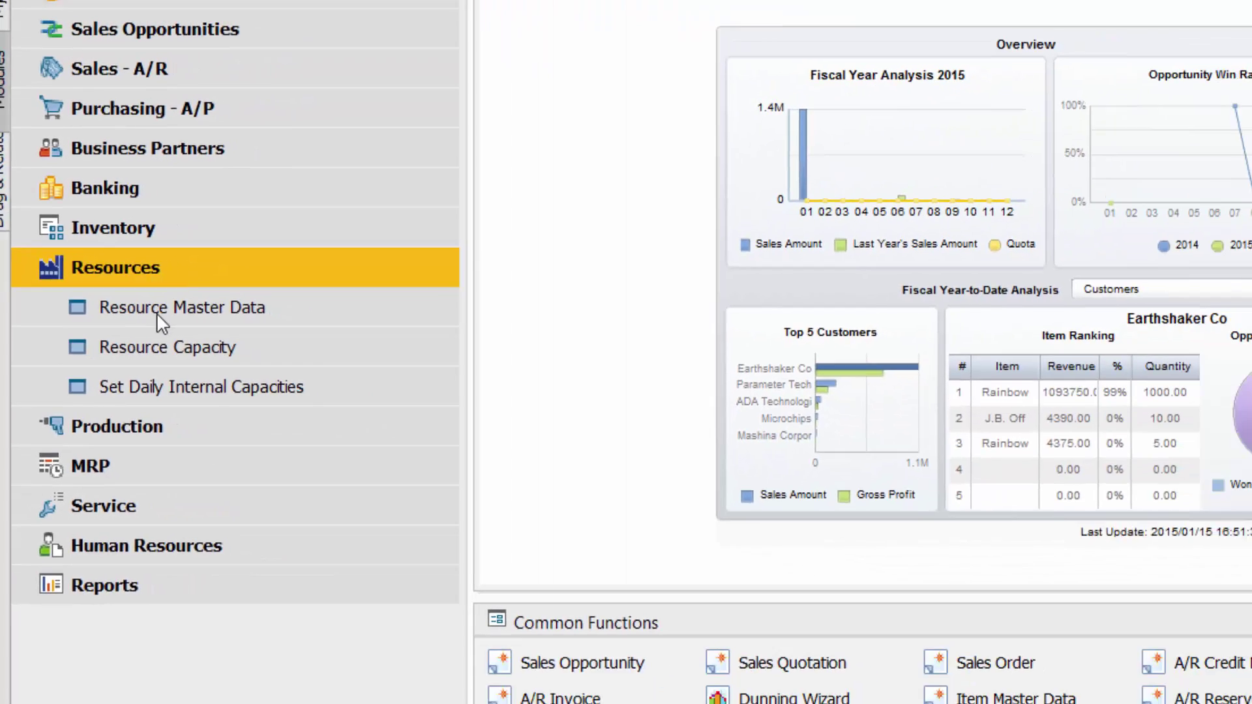
{"action": "left_click", "coordinate": [216, 325]}
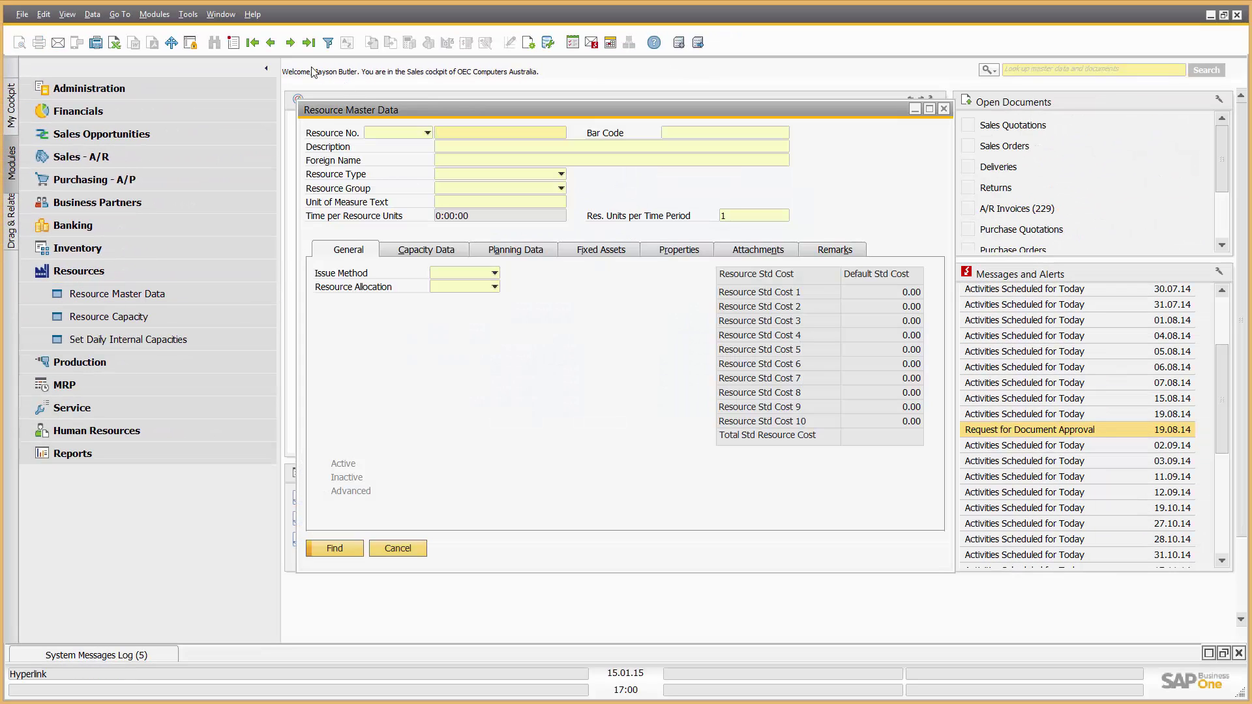
{"action": "left_click", "coordinate": [290, 42]}
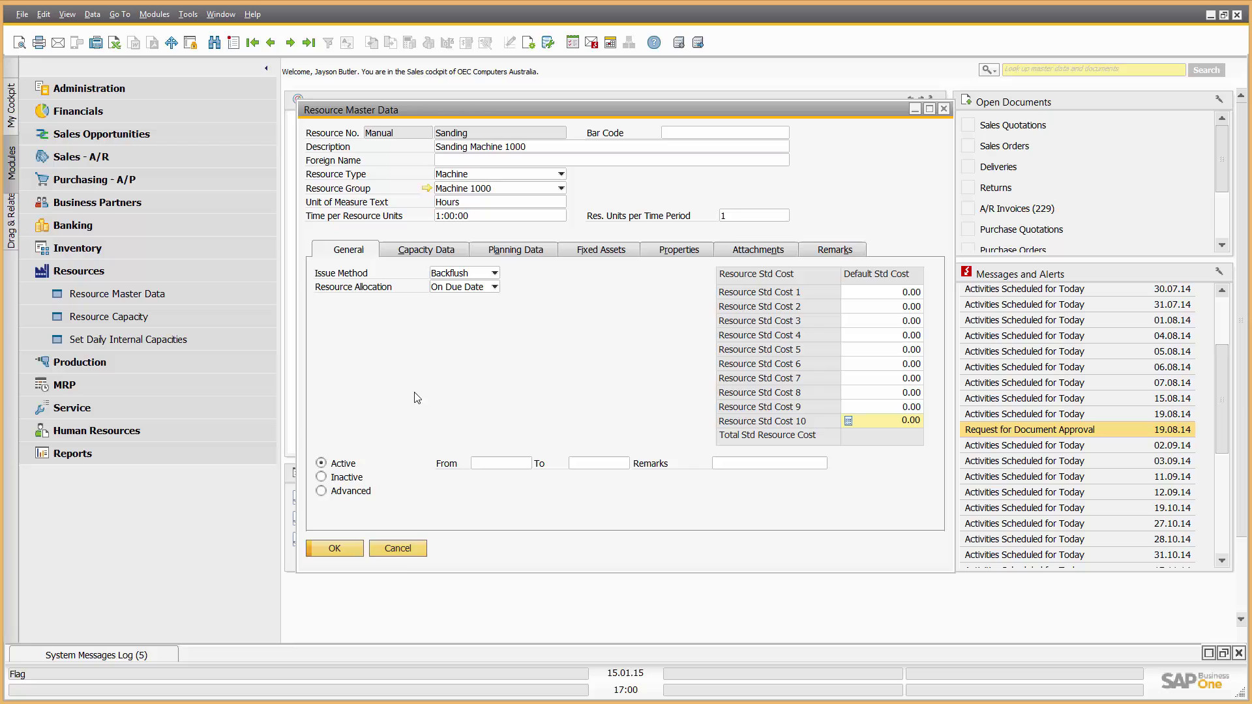
{"action": "left_click", "coordinate": [399, 548]}
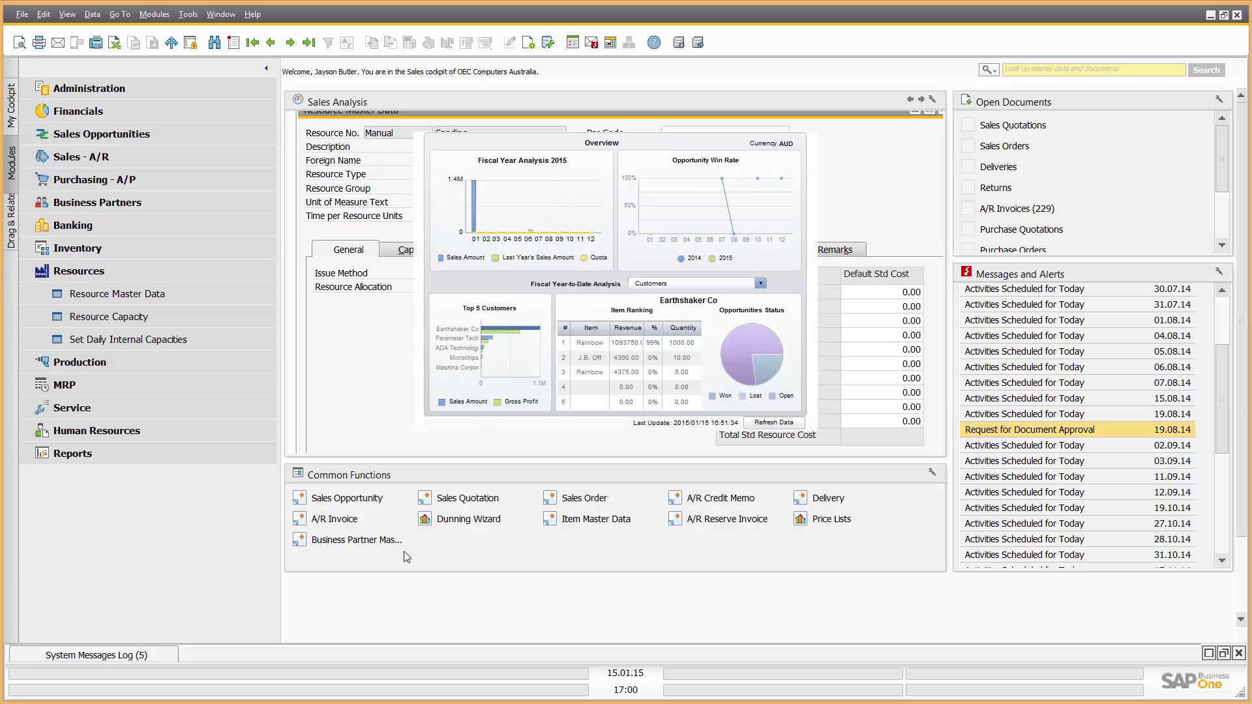
Collapse Resources, expand MRP, and open then cancel both Forecasts and the MRP Wizard.
{"action": "left_click", "coordinate": [145, 274]}
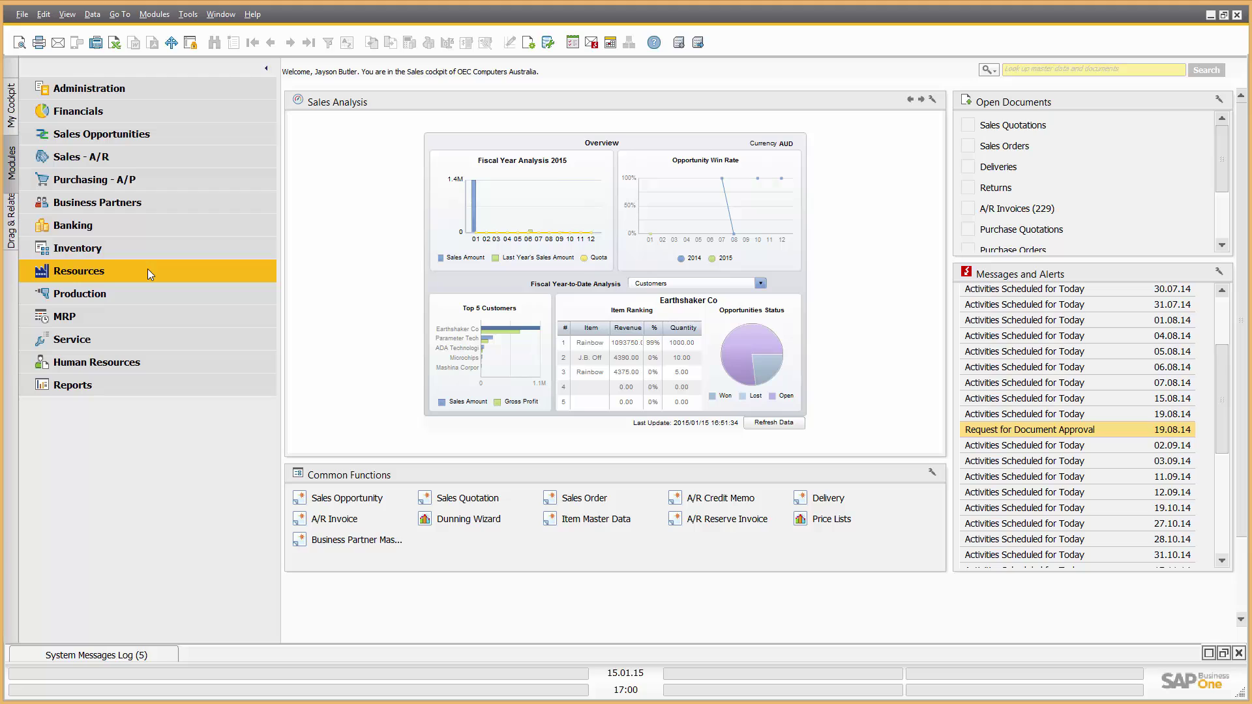
{"action": "left_click", "coordinate": [127, 318]}
{"action": "left_click", "coordinate": [130, 339]}
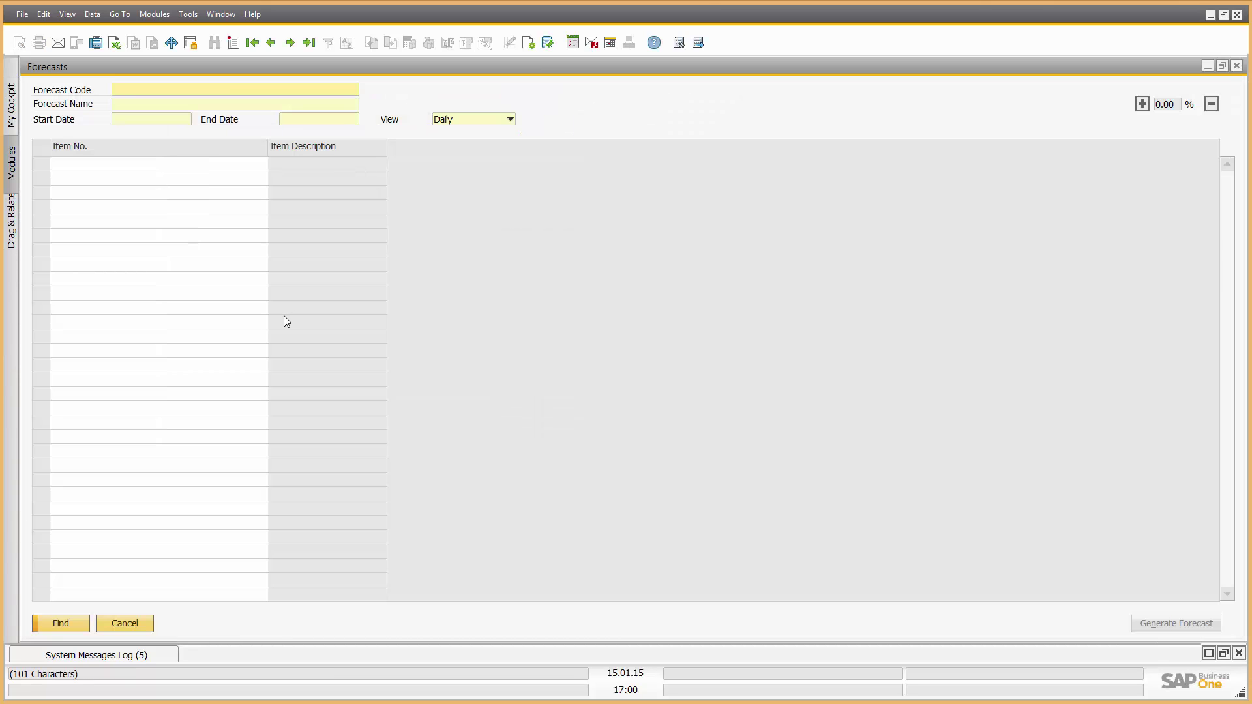
{"action": "left_click", "coordinate": [137, 624]}
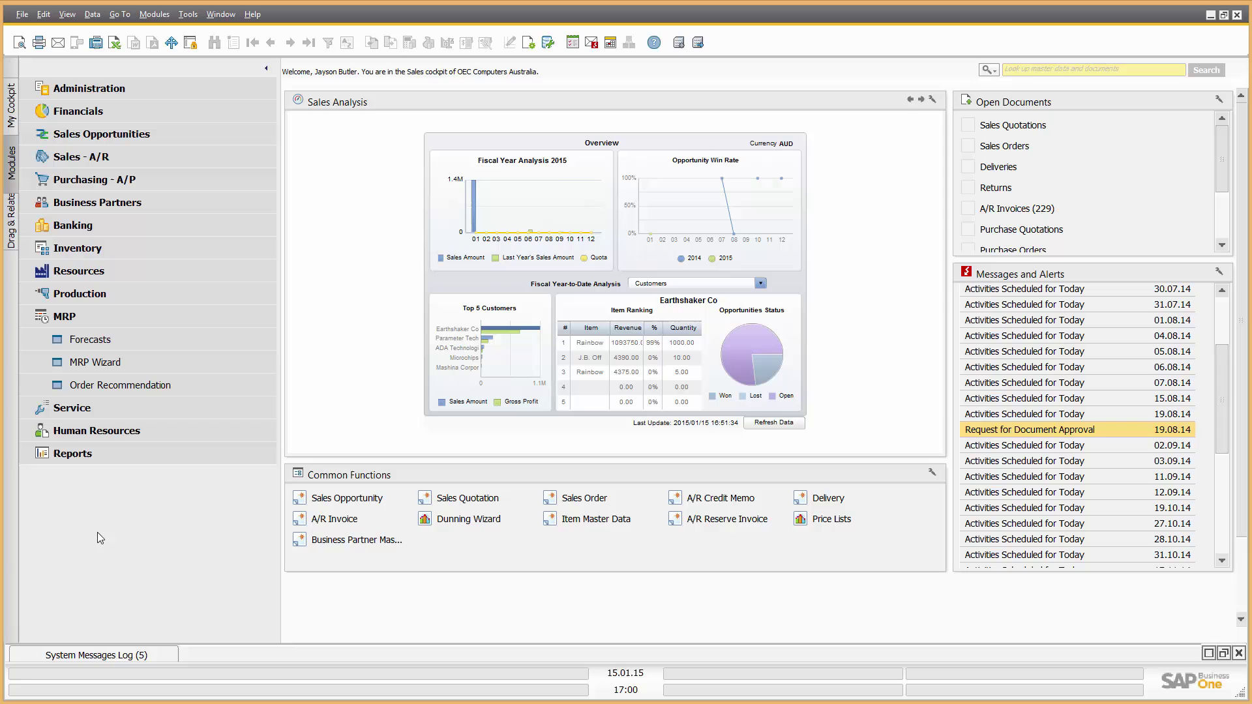
{"action": "left_click", "coordinate": [94, 362]}
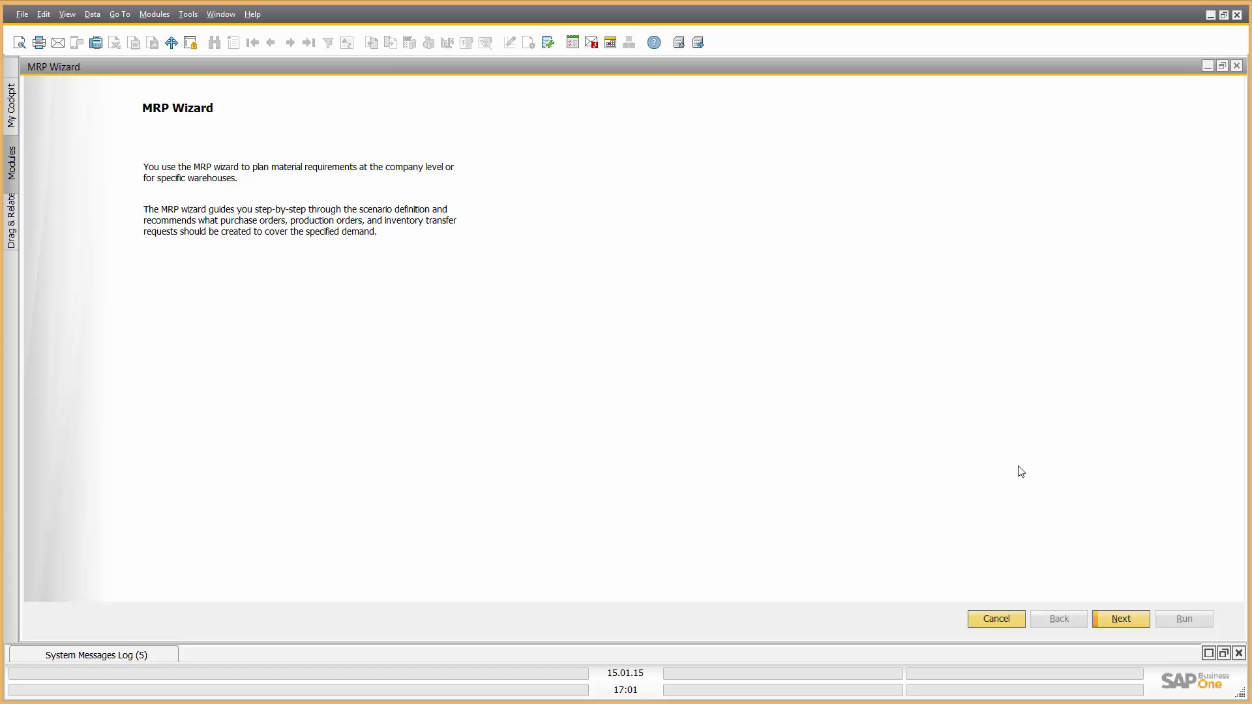
{"action": "left_click", "coordinate": [1005, 623]}
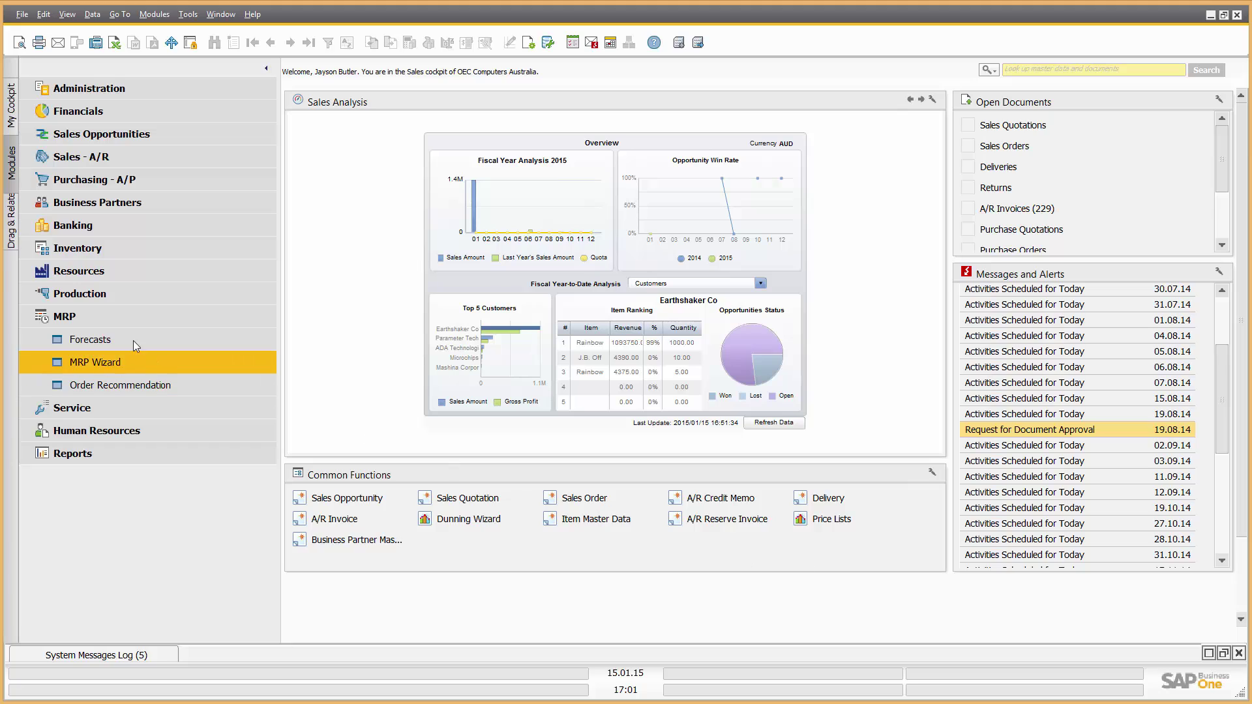
Collapse MRP, expand Service, and open then close Service Call and Customer Equipment Card.
{"action": "left_click", "coordinate": [128, 323]}
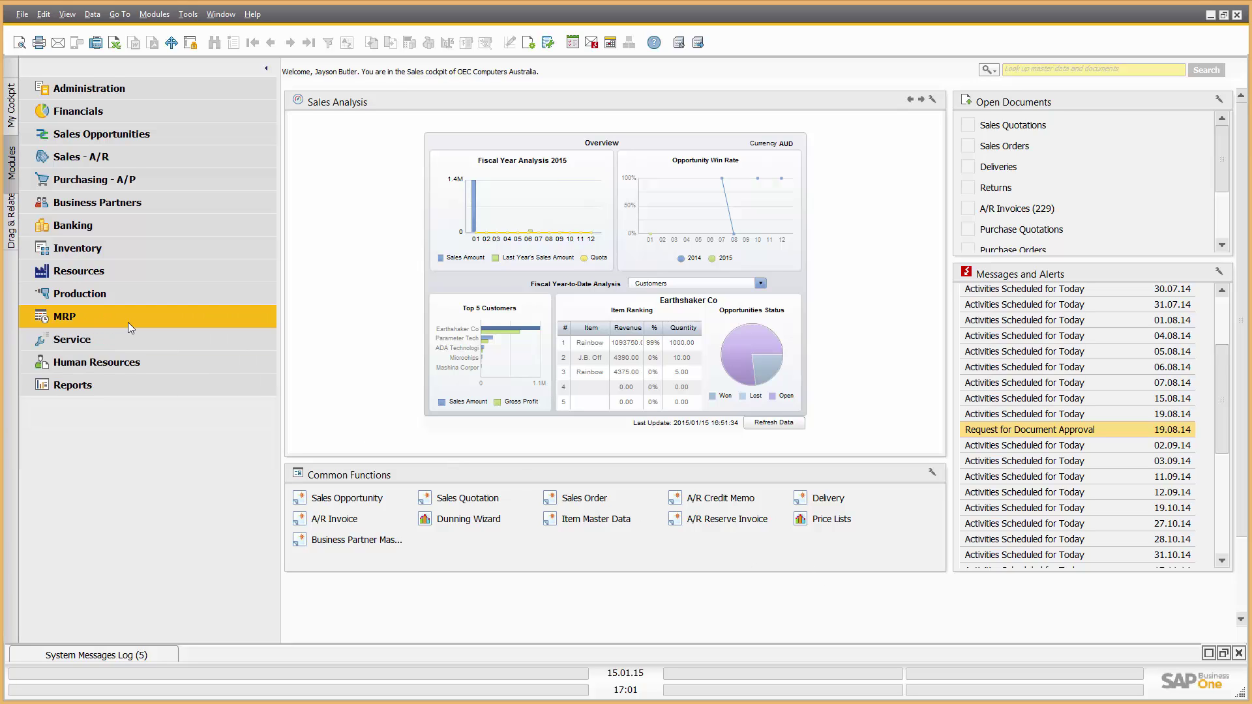
{"action": "left_click", "coordinate": [123, 336]}
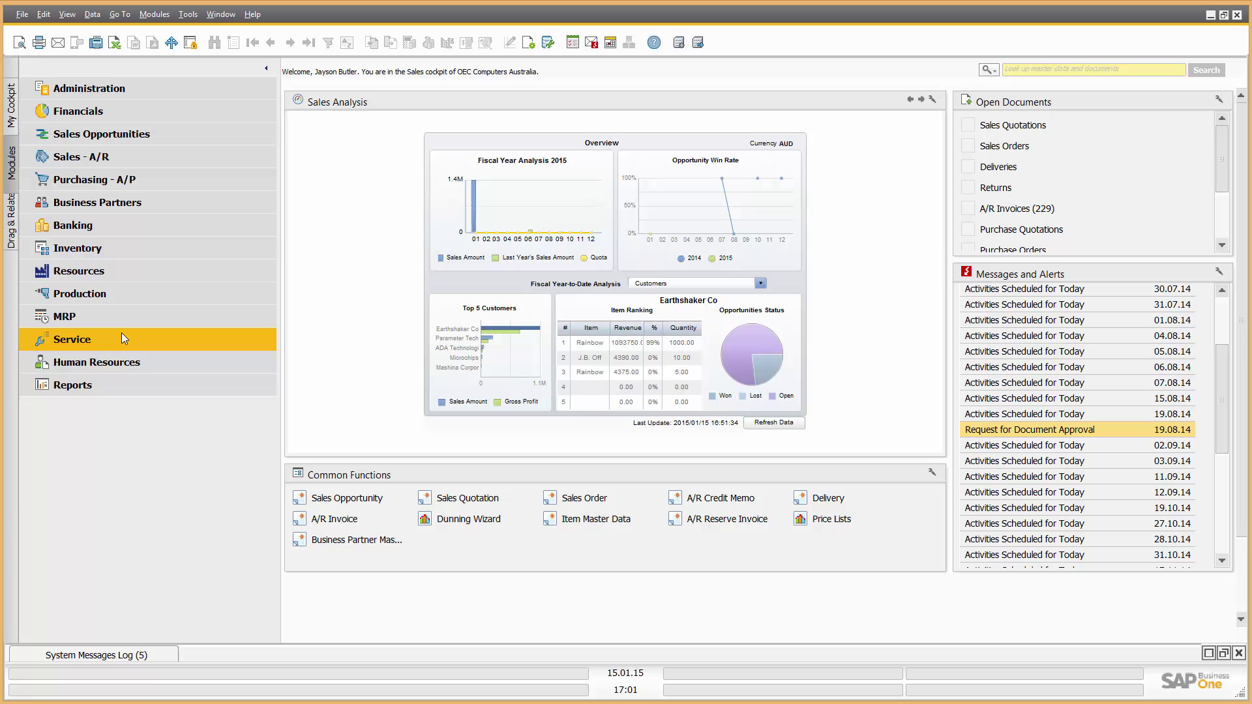
{"action": "left_click", "coordinate": [124, 362]}
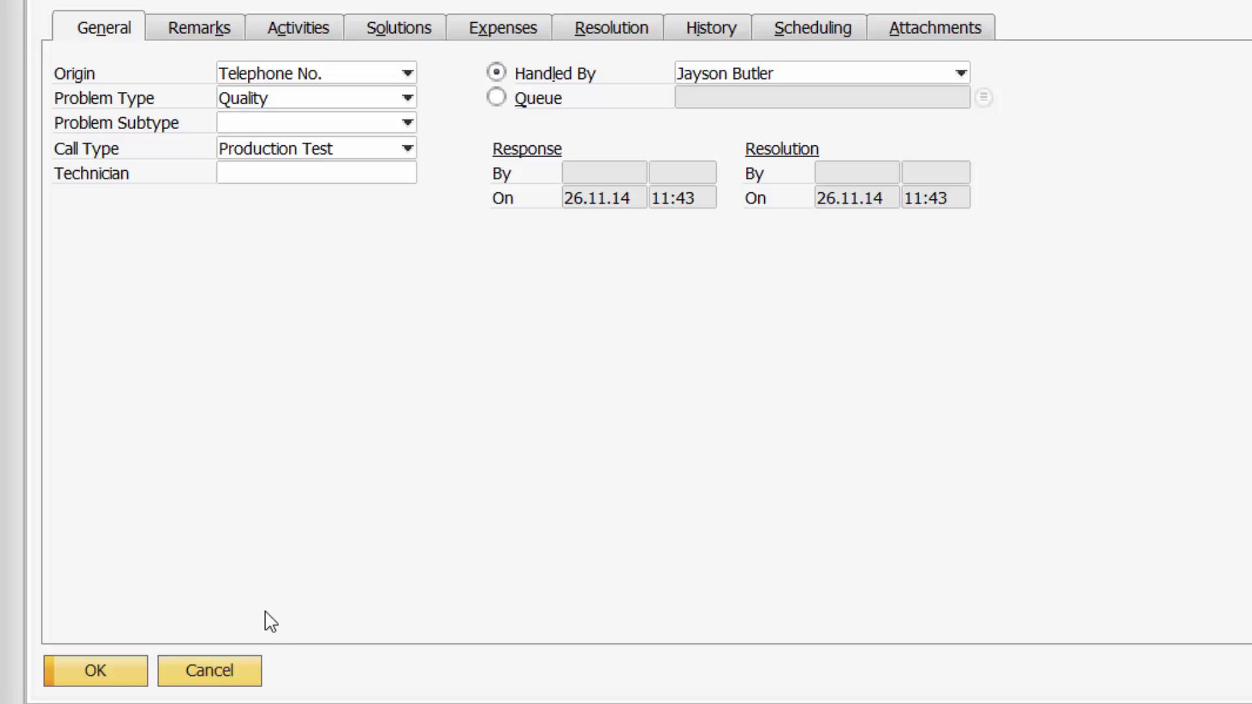
{"action": "left_click", "coordinate": [230, 667]}
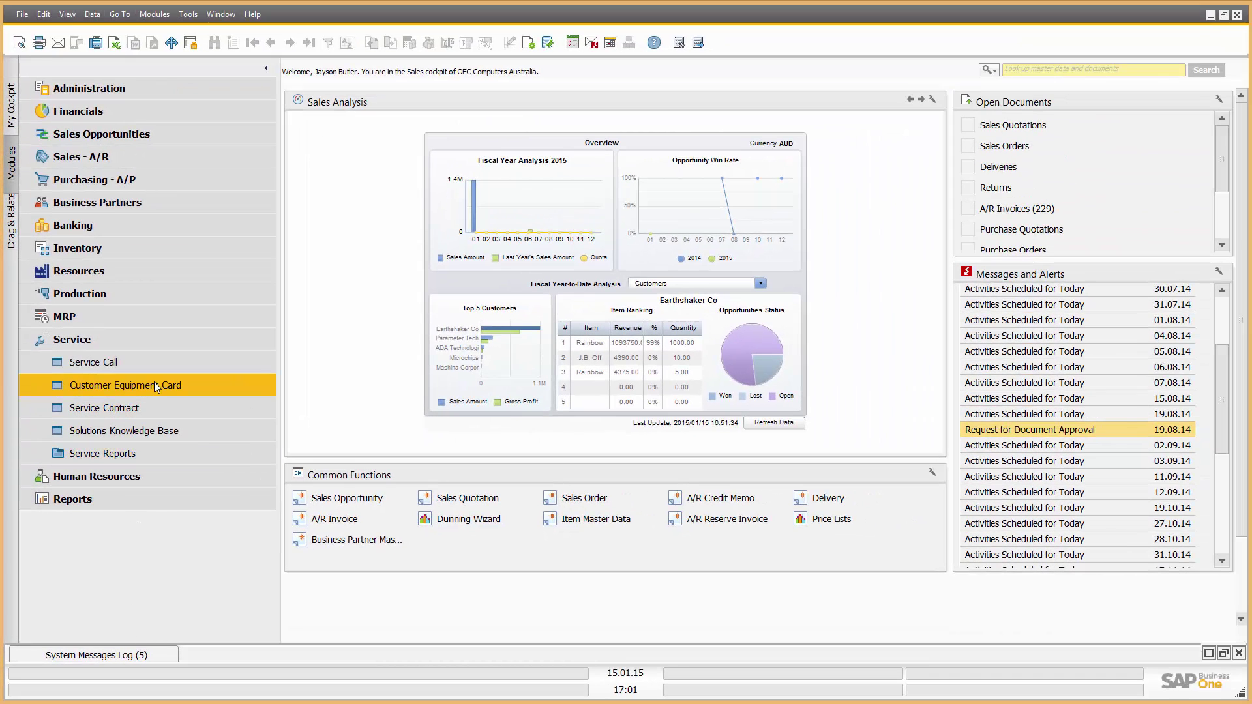
{"action": "left_click", "coordinate": [154, 383]}
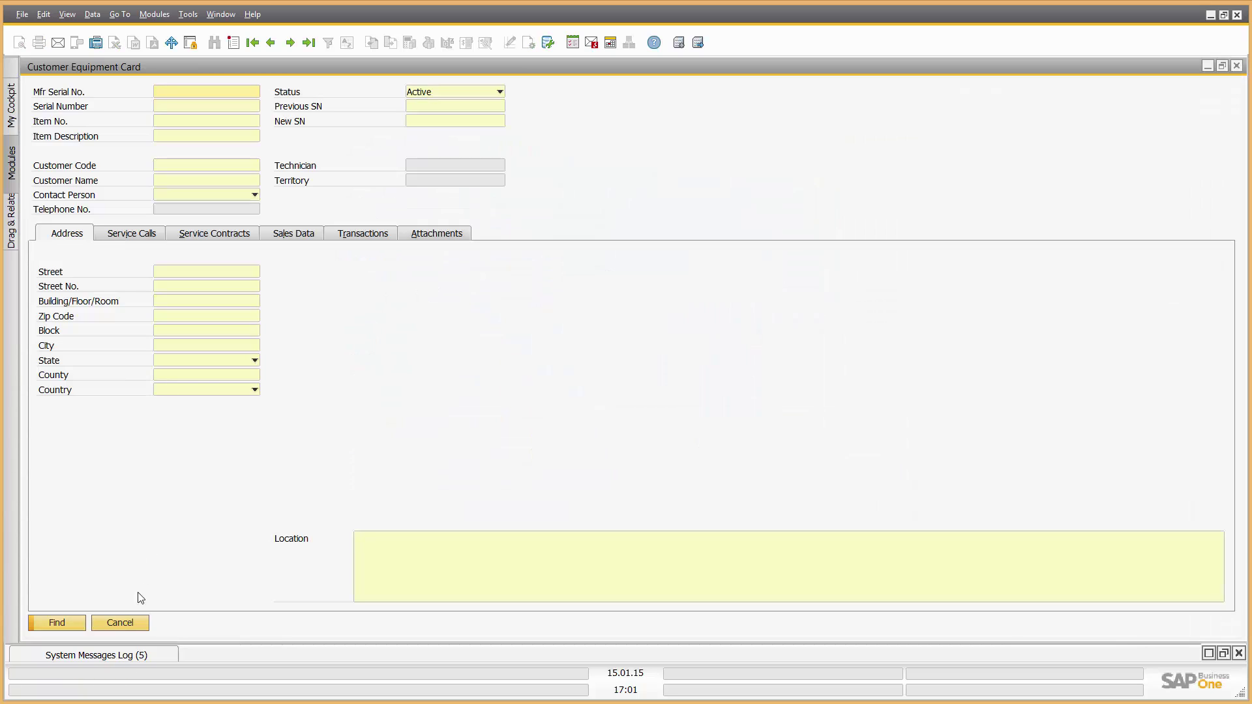
{"action": "left_click", "coordinate": [120, 624]}
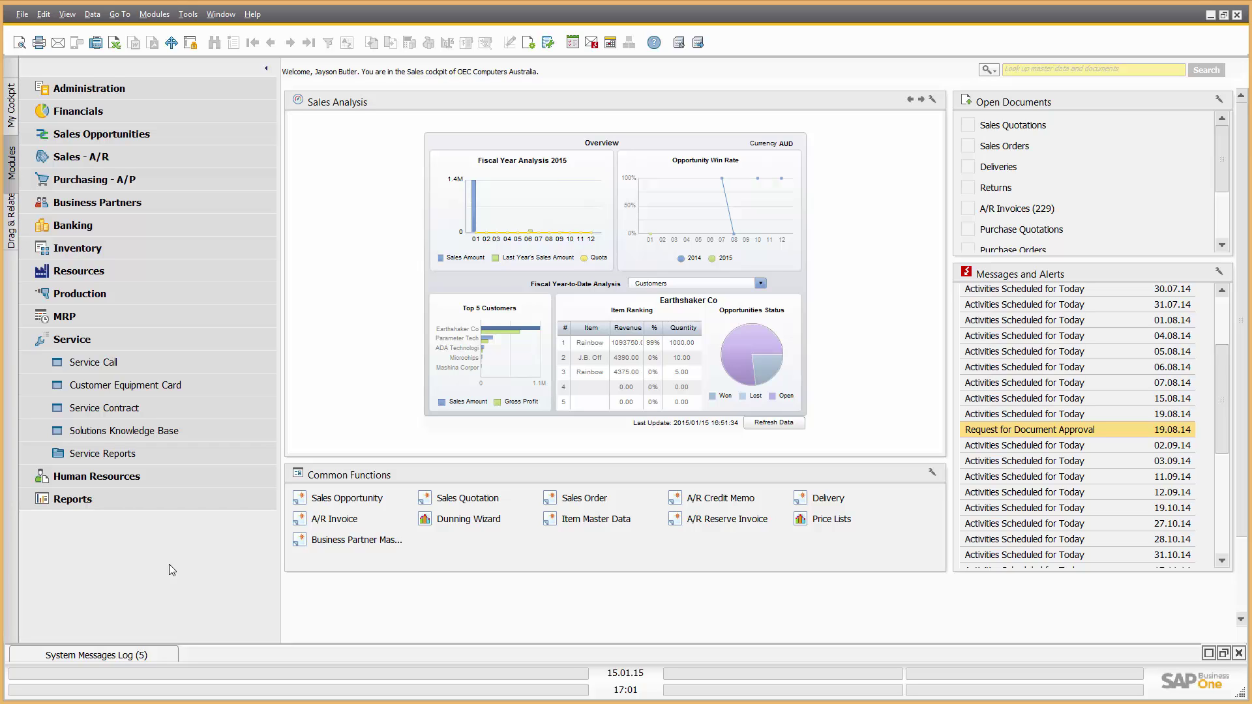
Collapse the Service module so only the top-level modules are listed.
{"action": "left_click", "coordinate": [100, 340]}
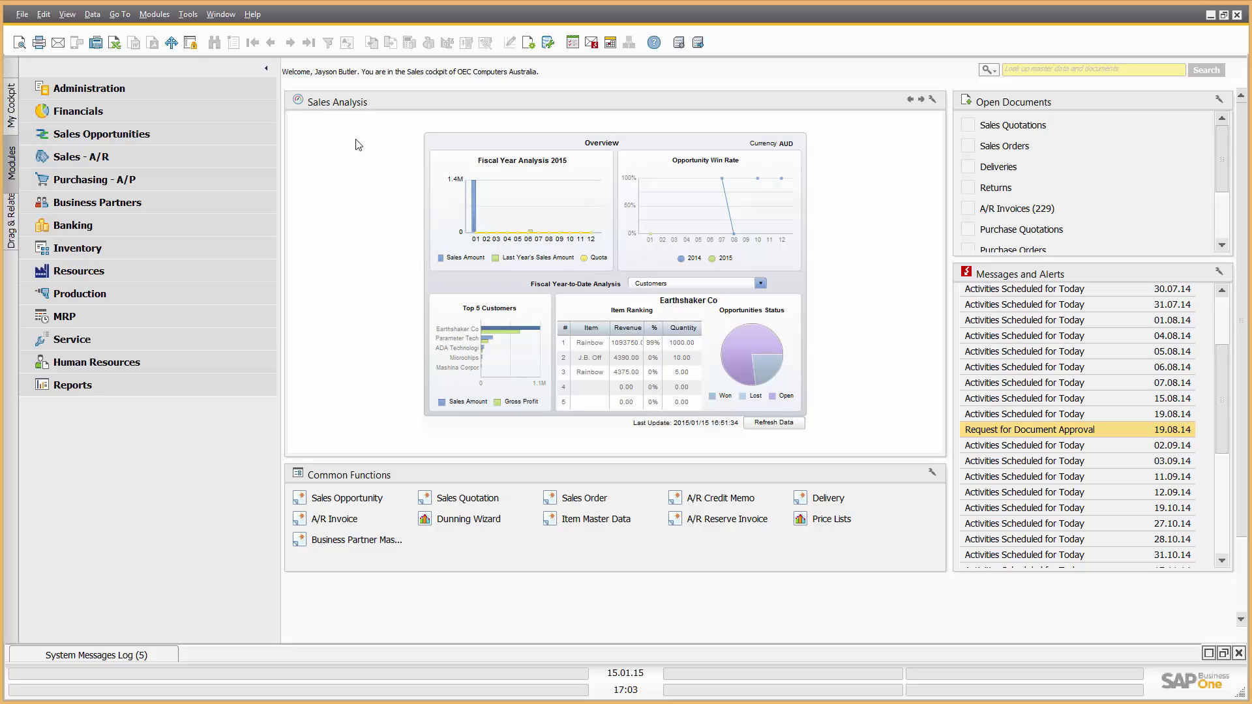
Launch the Excel Income Statement application and expand Reports through Financials, Accounting and Aging.
{"action": "left_click", "coordinate": [172, 42]}
{"action": "double_click", "coordinate": [424, 258]}
{"action": "left_click", "coordinate": [85, 387]}
{"action": "left_click", "coordinate": [91, 384]}
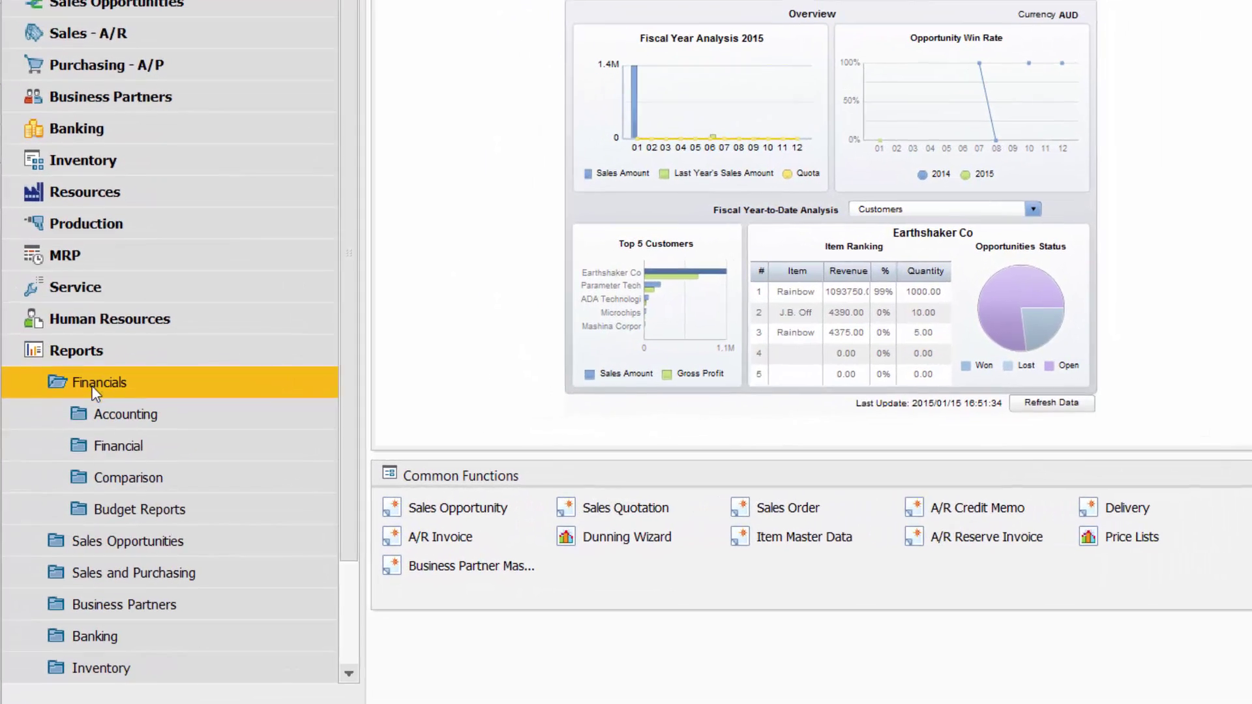
{"action": "left_click", "coordinate": [86, 416]}
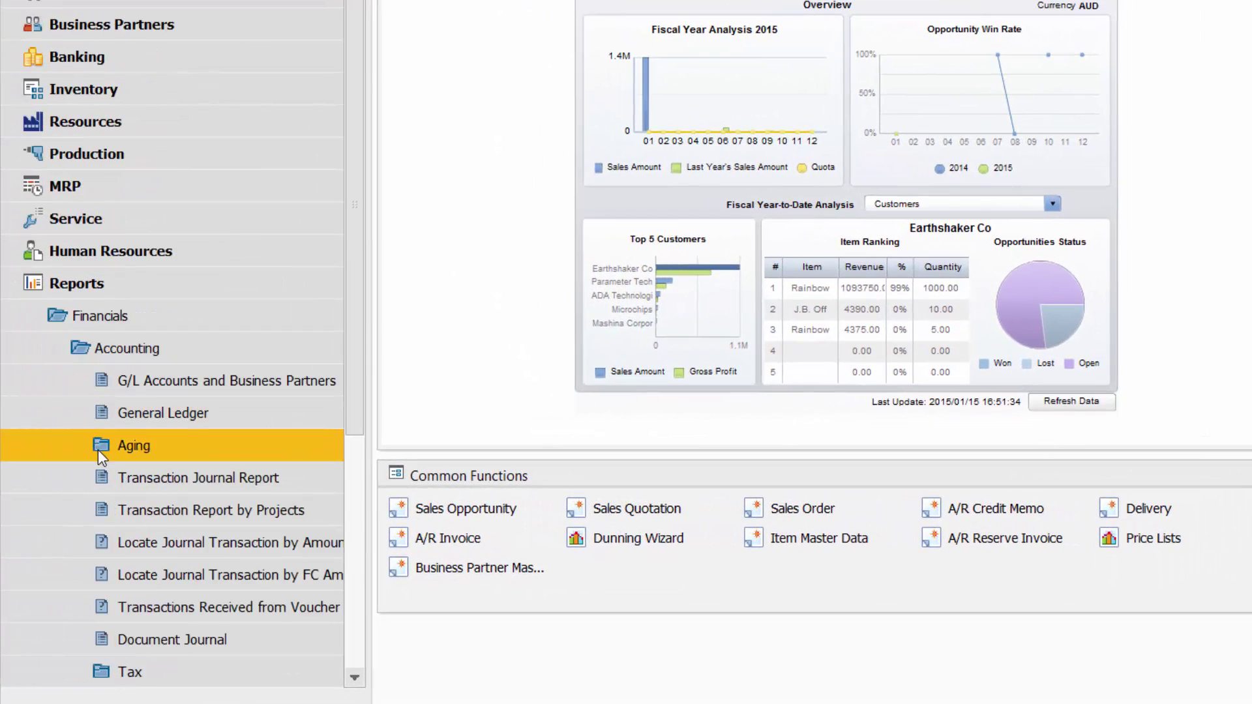
{"action": "left_click", "coordinate": [97, 449]}
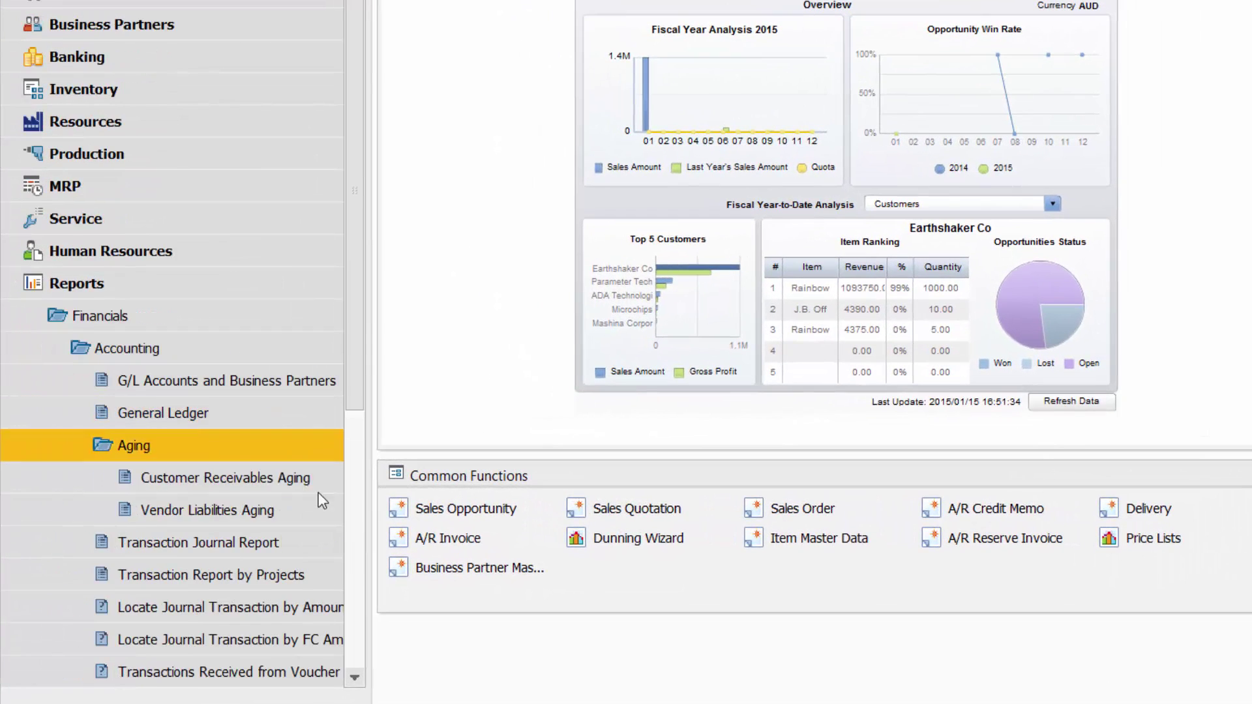
Expand the Tax reports folder and open the Balance Sheet Budget Report criteria.
{"action": "left_click_drag", "start_coordinate": [355, 425], "coordinate": [342, 534]}
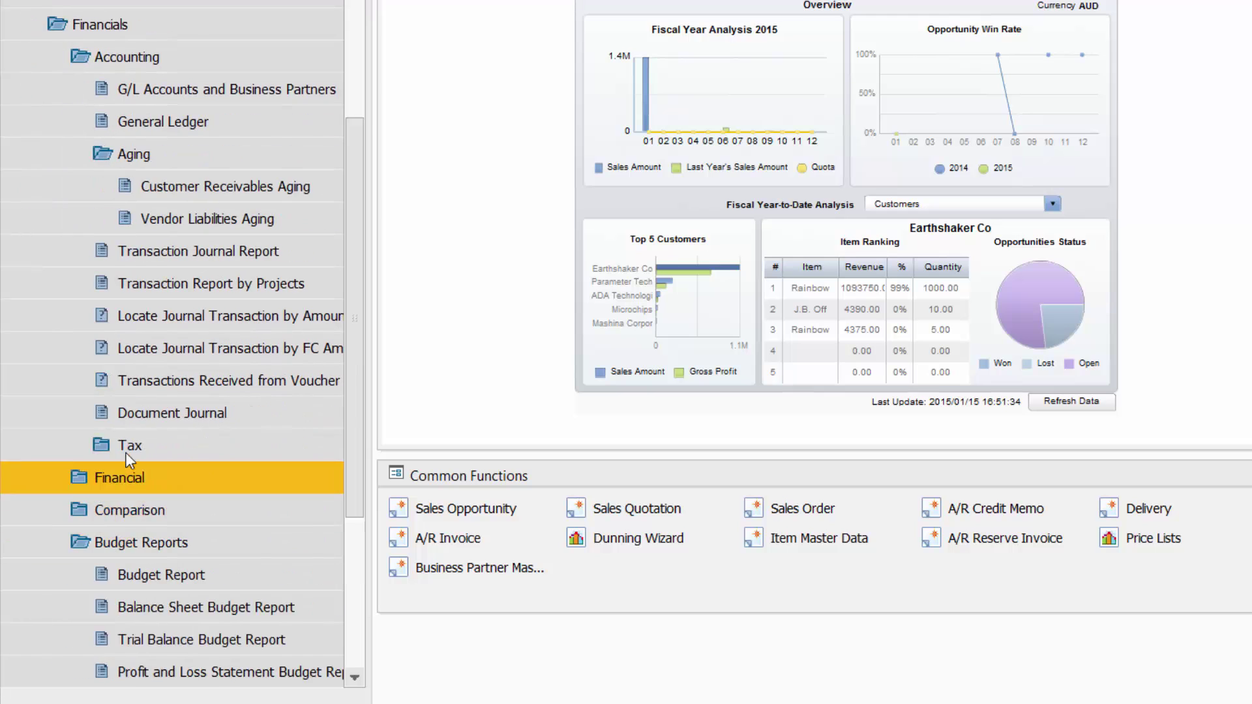
{"action": "left_click", "coordinate": [126, 449]}
{"action": "left_click_drag", "start_coordinate": [352, 424], "coordinate": [338, 535]}
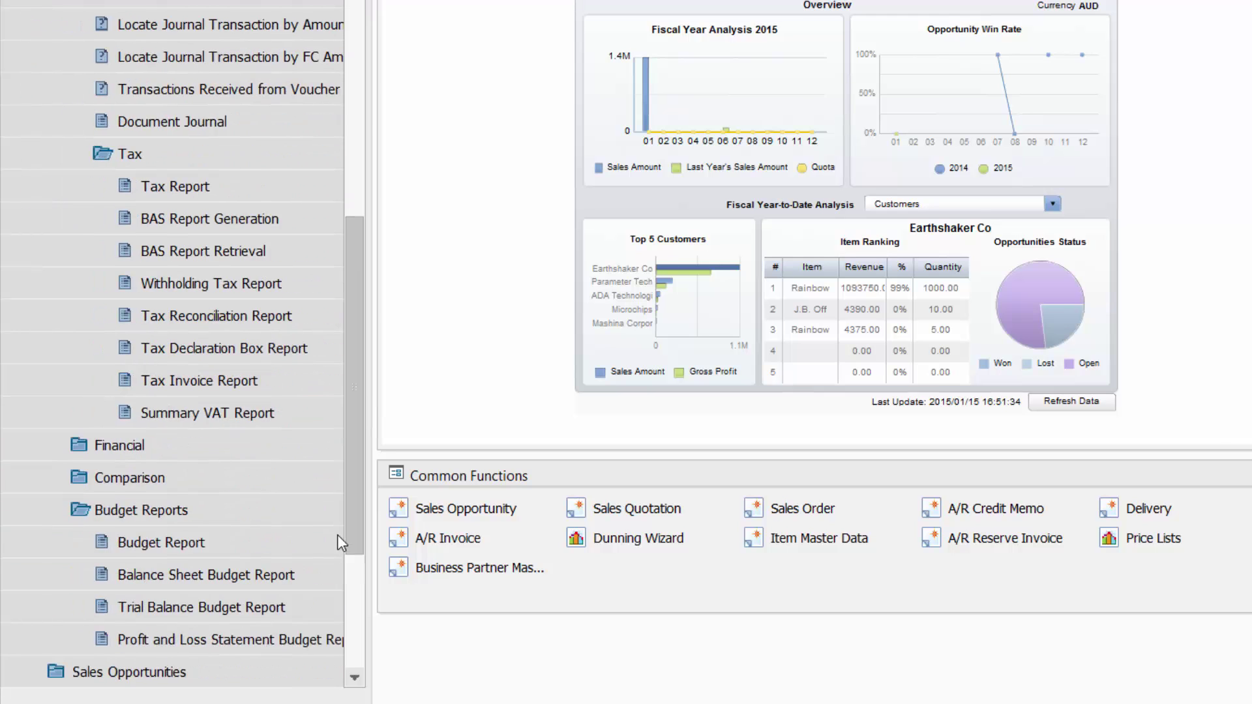
{"action": "left_click", "coordinate": [338, 539]}
{"action": "left_click", "coordinate": [92, 410]}
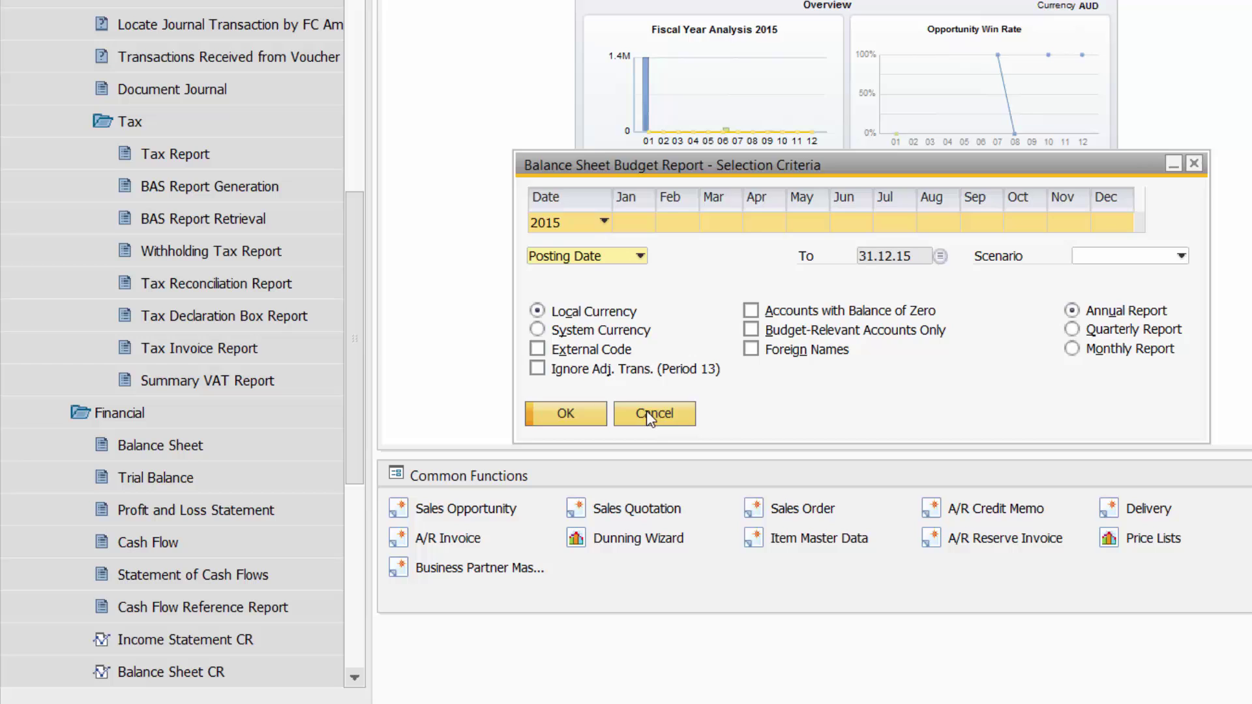
{"action": "left_click", "coordinate": [652, 412]}
Expand the Comparison, Sales Opportunities and Inventory report folders.
{"action": "left_click_drag", "start_coordinate": [357, 365], "coordinate": [334, 479]}
{"action": "scroll", "coordinate": [143, 425], "scroll_direction": "down", "scroll_amount": 1}
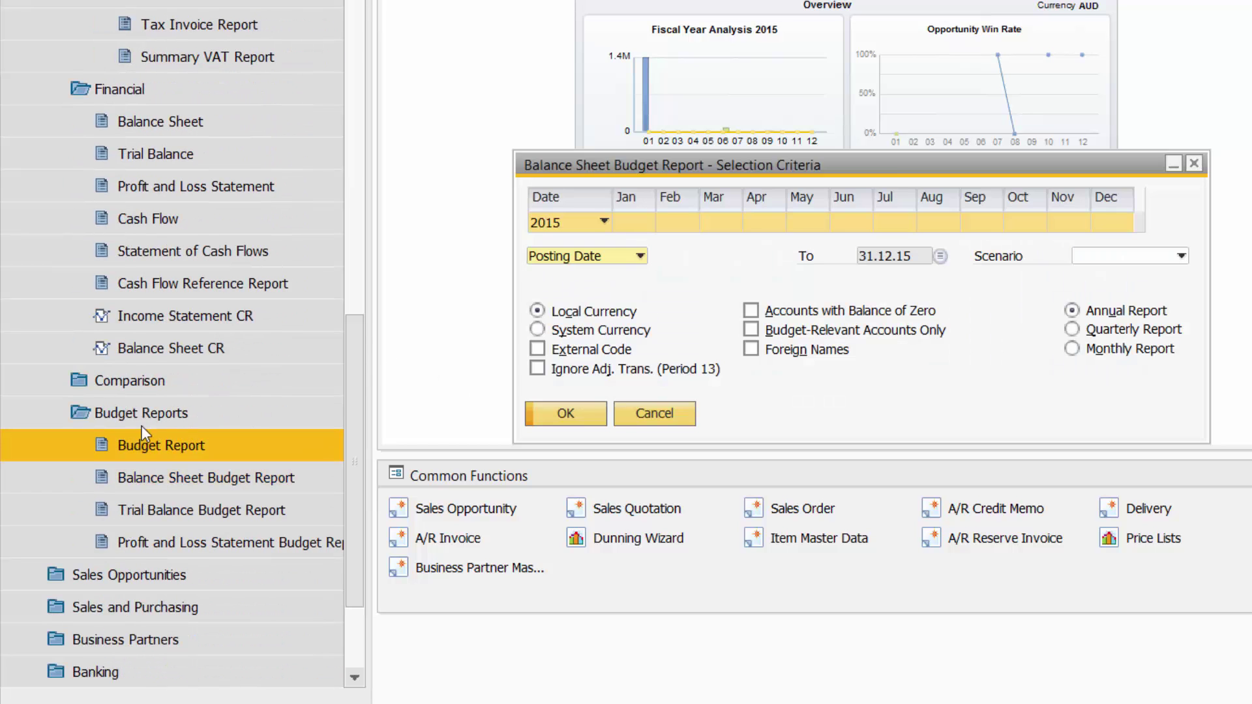
{"action": "left_click", "coordinate": [143, 385]}
{"action": "left_click_drag", "start_coordinate": [358, 357], "coordinate": [348, 454]}
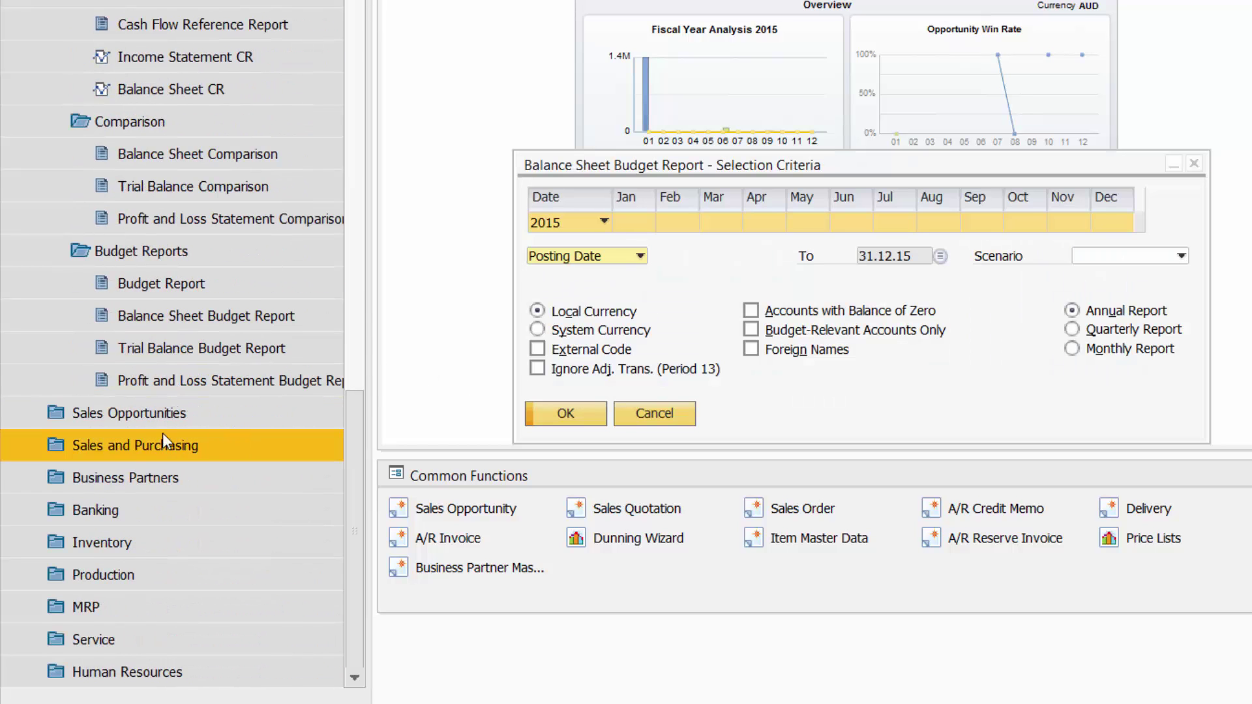
{"action": "left_click", "coordinate": [166, 413]}
{"action": "left_click_drag", "start_coordinate": [355, 411], "coordinate": [259, 503]}
{"action": "left_click", "coordinate": [195, 542]}
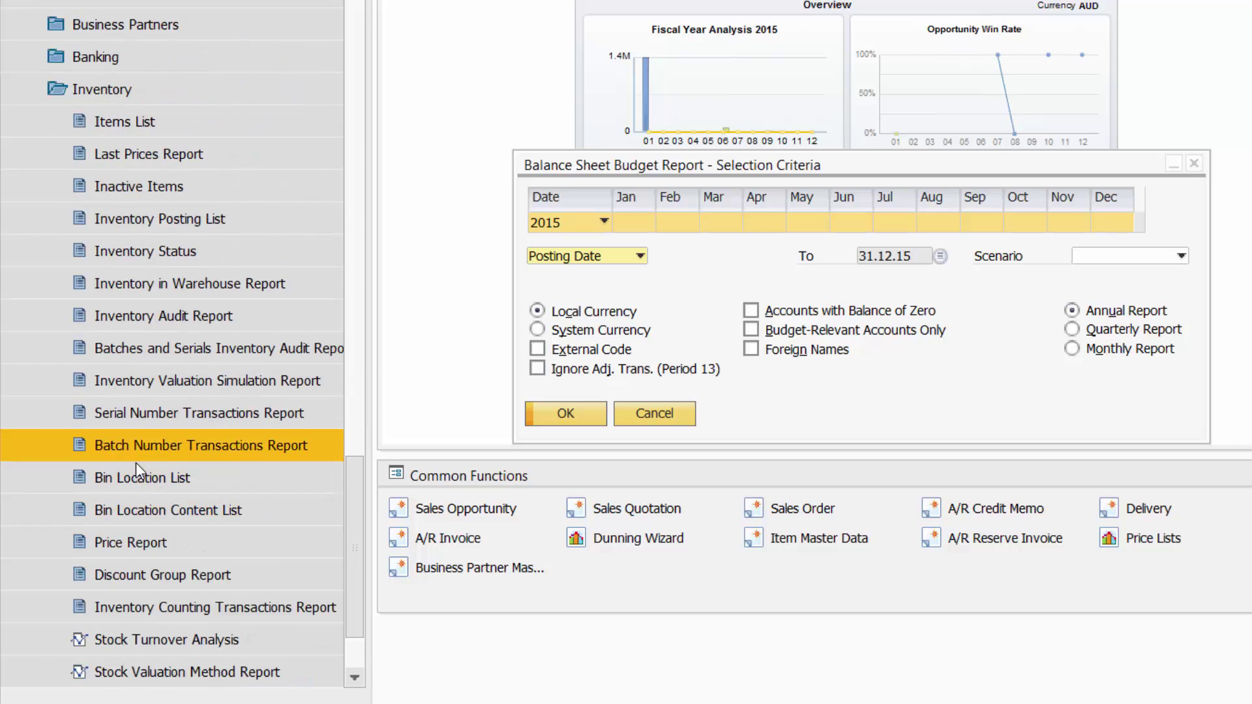
{"action": "mouse_move", "coordinate": [345, 464]}
{"action": "left_mouse_down"}
{"action": "mouse_move", "coordinate": [339, 616]}
{"action": "mouse_move", "coordinate": [362, 543]}
{"action": "mouse_move", "coordinate": [357, 482]}
{"action": "left_mouse_up"}
Expand the Production, MRP, Business Partners and Banking folders, then cancel the Balance Sheet Budget criteria.
{"action": "left_click", "coordinate": [190, 578]}
{"action": "left_click", "coordinate": [186, 605]}
{"action": "left_click", "coordinate": [186, 605]}
{"action": "left_click", "coordinate": [252, 597]}
{"action": "left_click", "coordinate": [31, 219]}
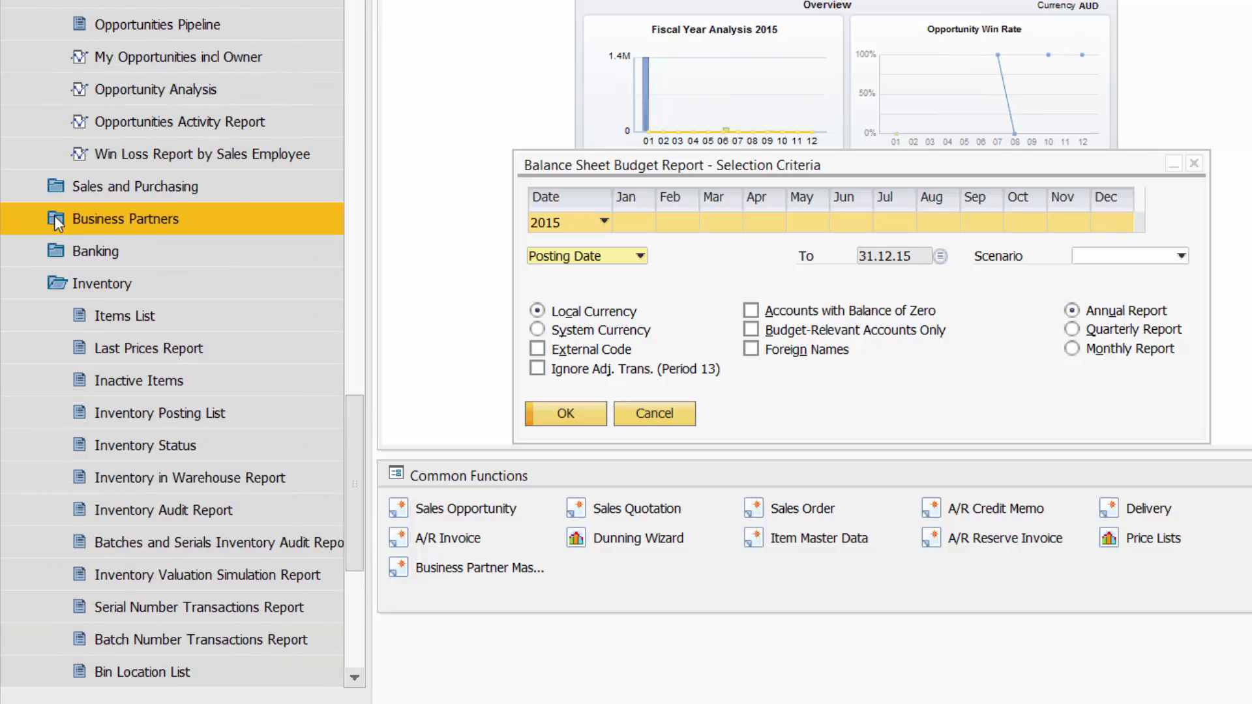
{"action": "left_click", "coordinate": [57, 537]}
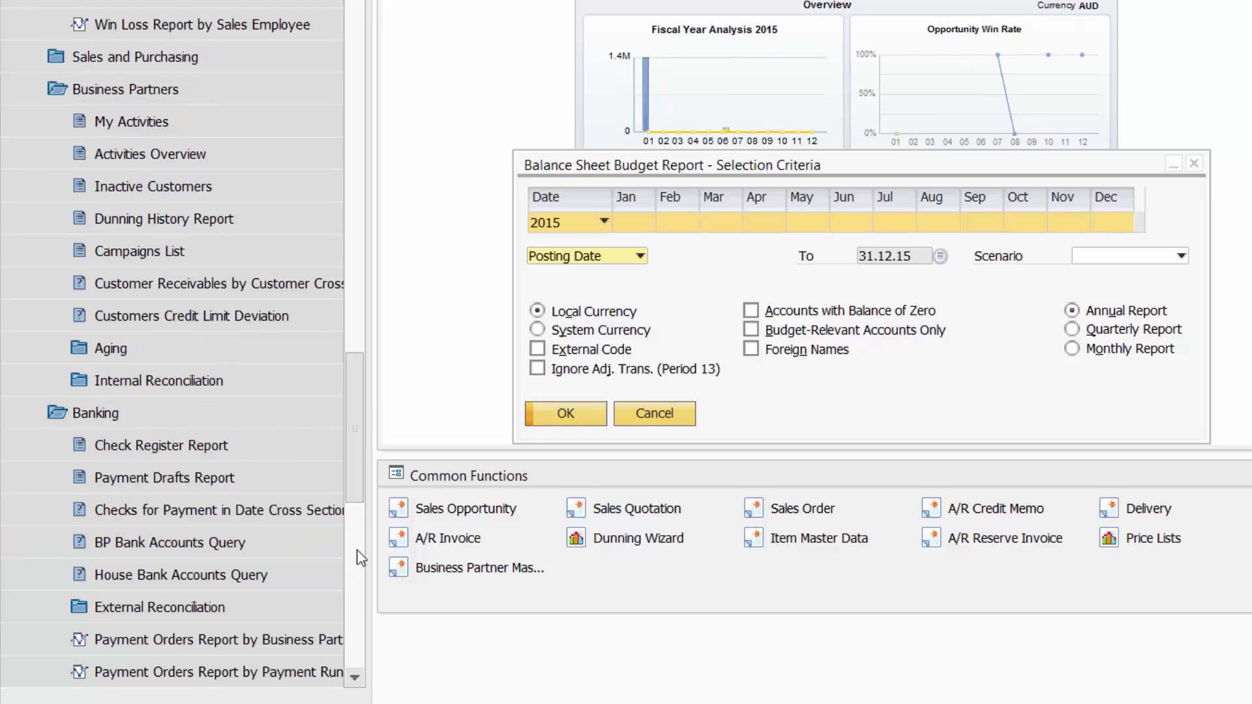
{"action": "left_click_drag", "start_coordinate": [358, 489], "coordinate": [370, 99]}
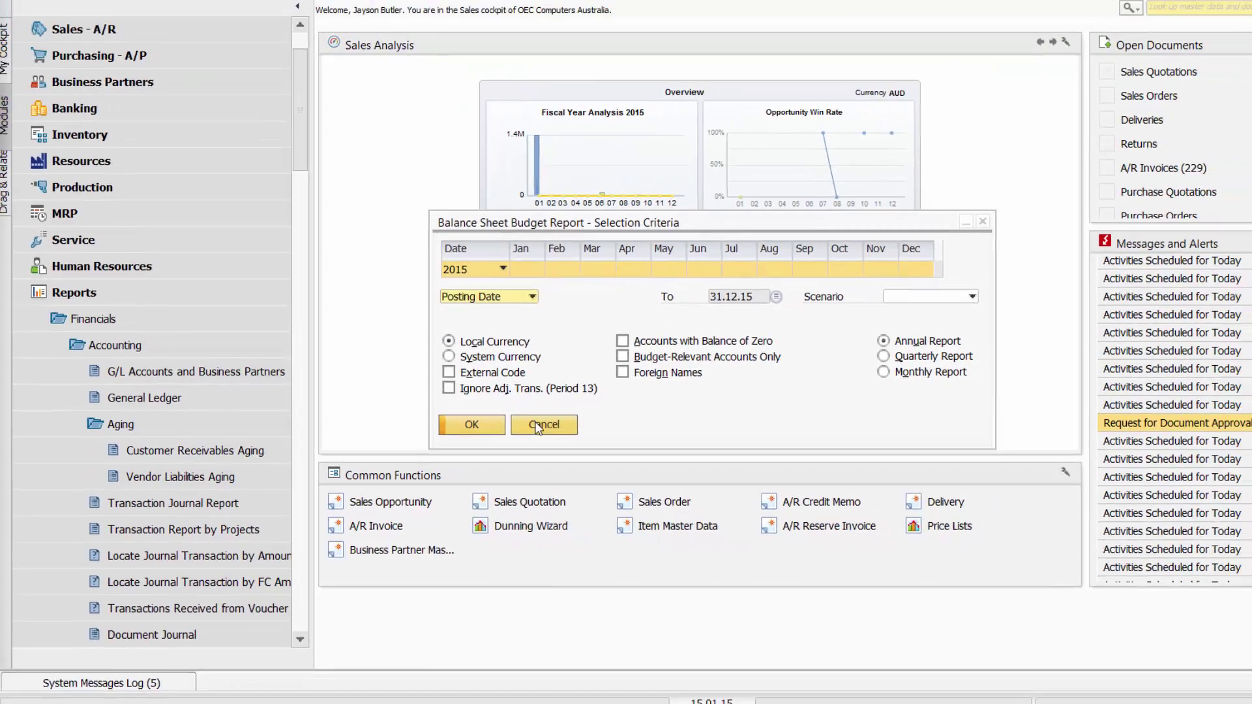
{"action": "left_click", "coordinate": [654, 414]}
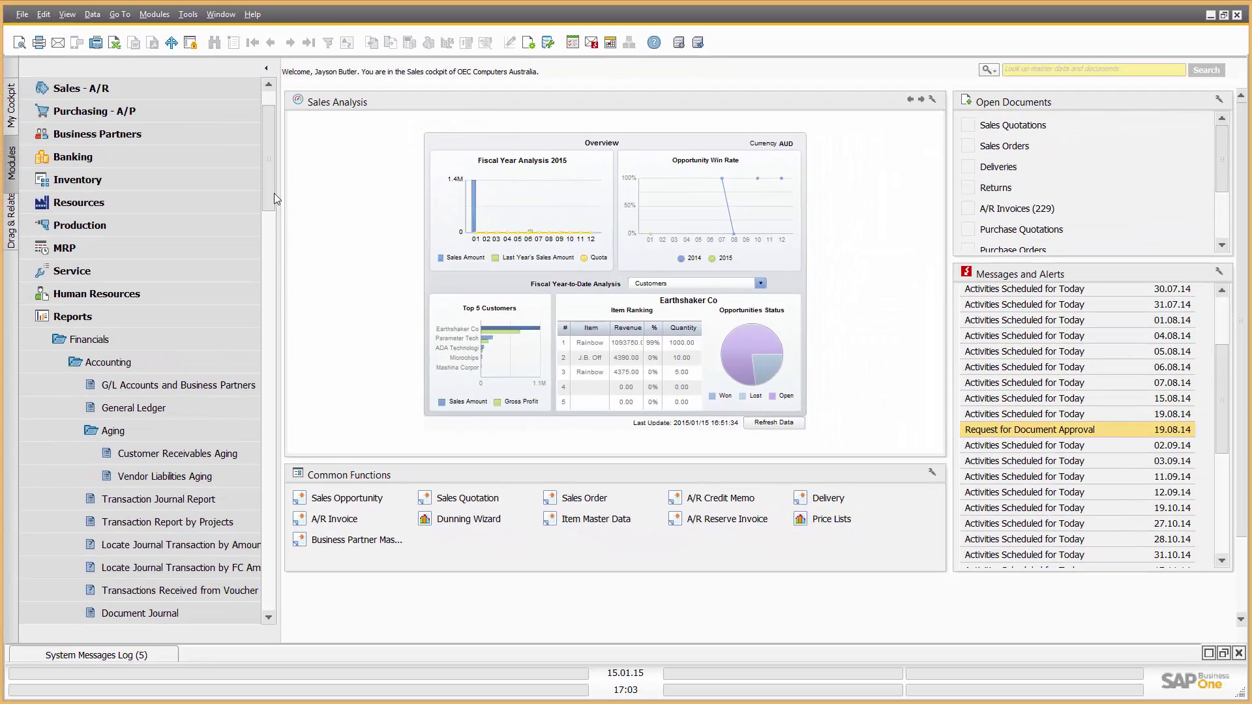
View the Profit and Loss Statement criteria and its expanded selection criteria, then cancel both.
{"action": "left_click_drag", "start_coordinate": [271, 193], "coordinate": [280, 323]}
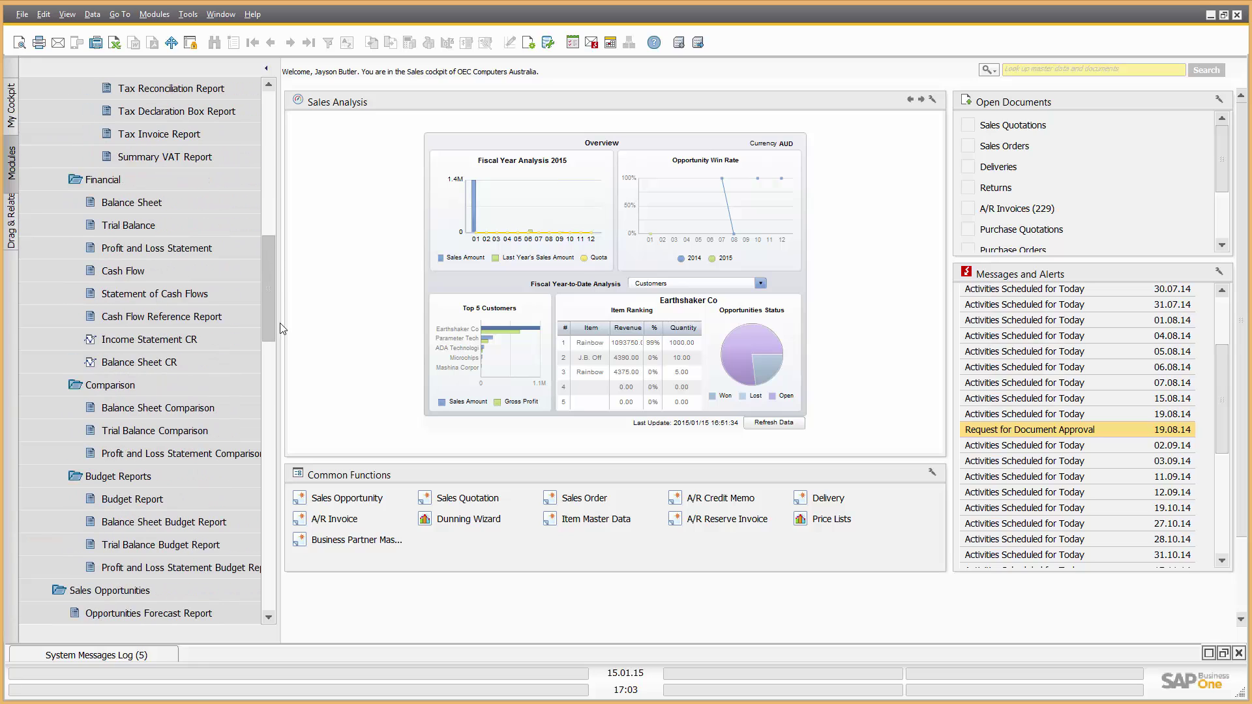
{"action": "left_click", "coordinate": [225, 249]}
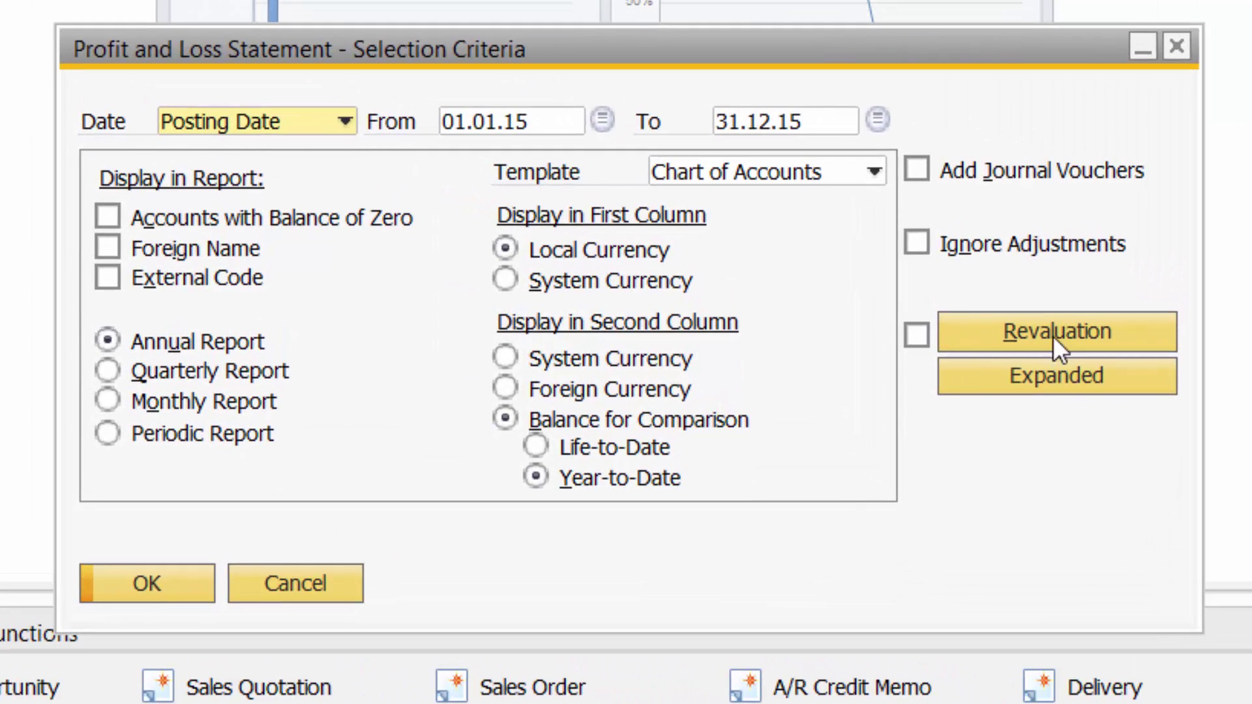
{"action": "left_click", "coordinate": [1034, 382]}
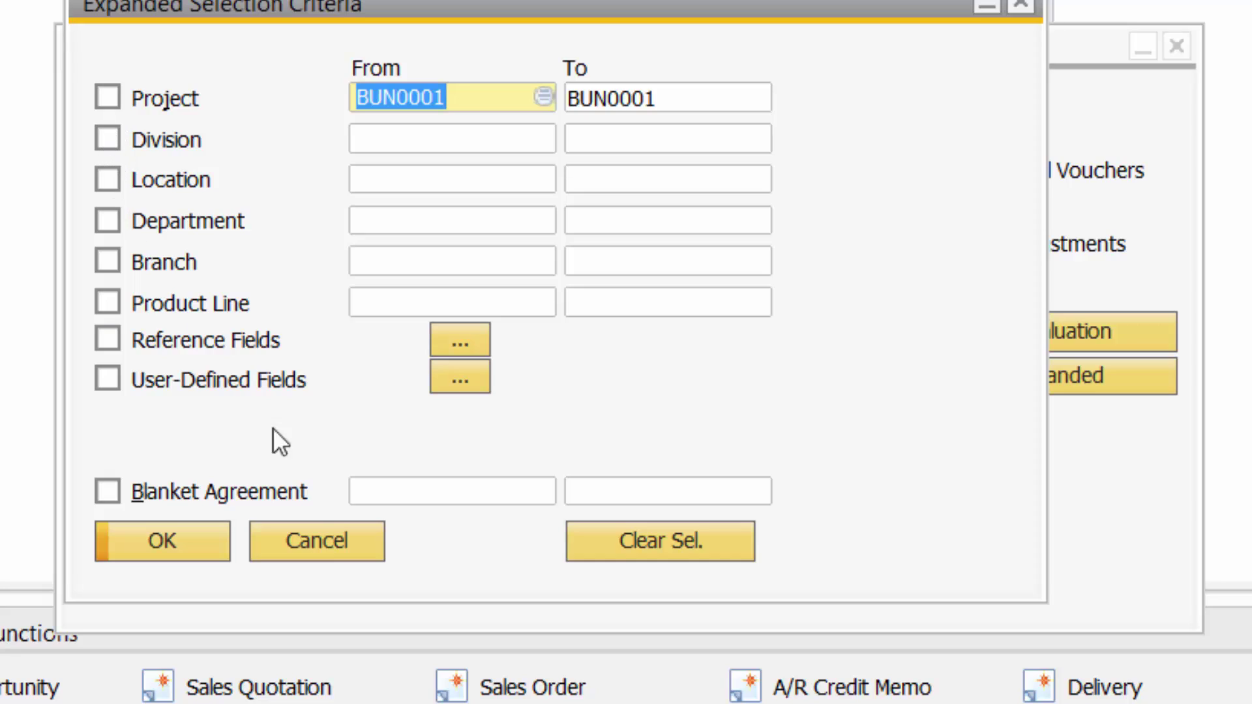
{"action": "left_click", "coordinate": [322, 545]}
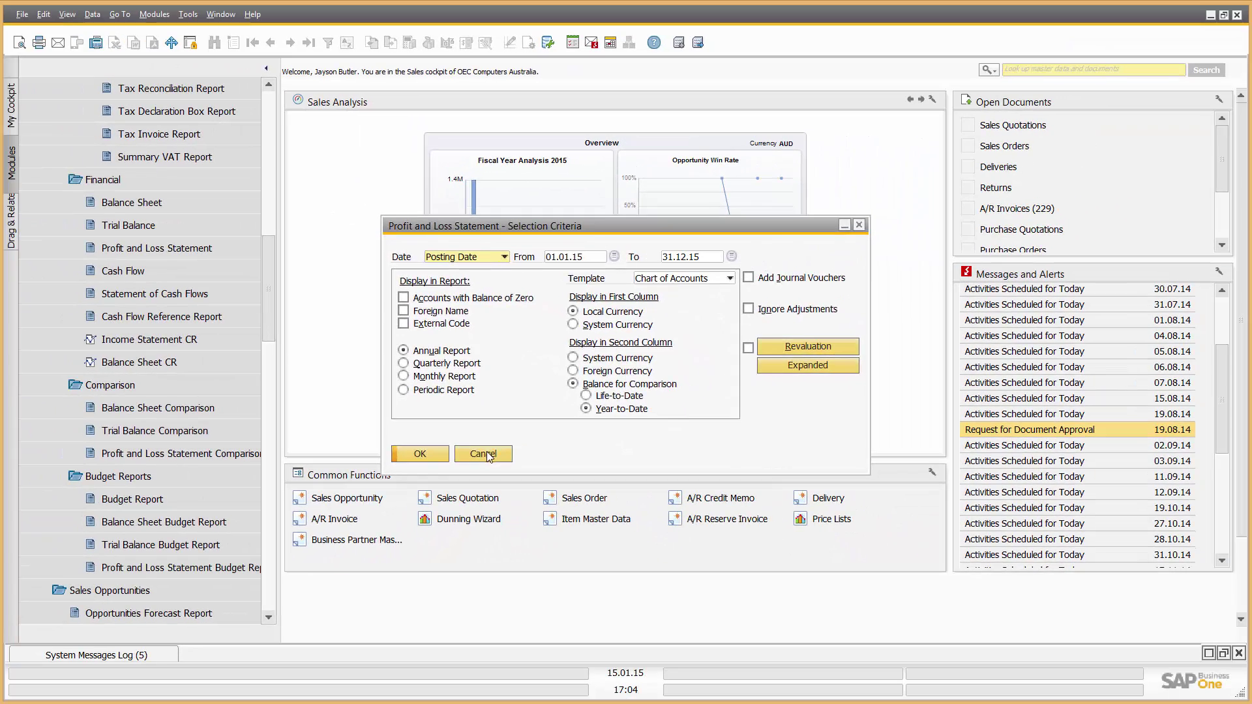
{"action": "left_click", "coordinate": [467, 449]}
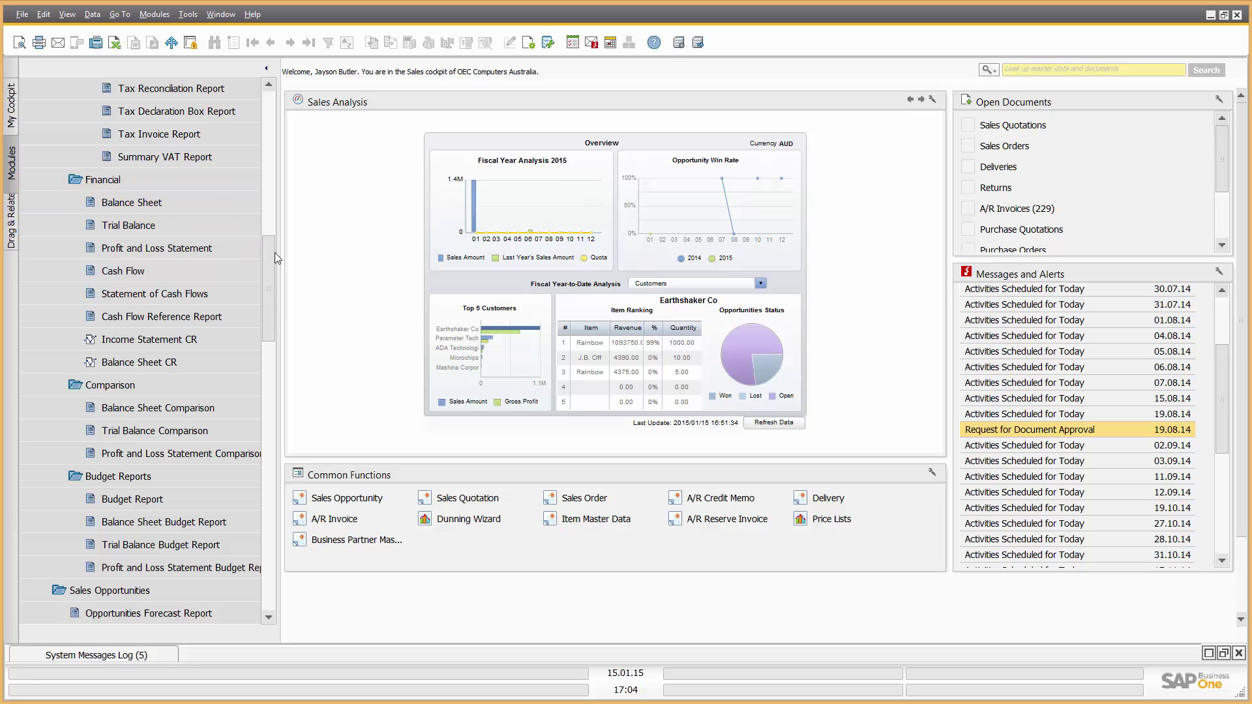
Expand the Sales - A/R module and its Sales Reports folder.
{"action": "left_click_drag", "start_coordinate": [274, 253], "coordinate": [287, 86]}
{"action": "left_click", "coordinate": [163, 158]}
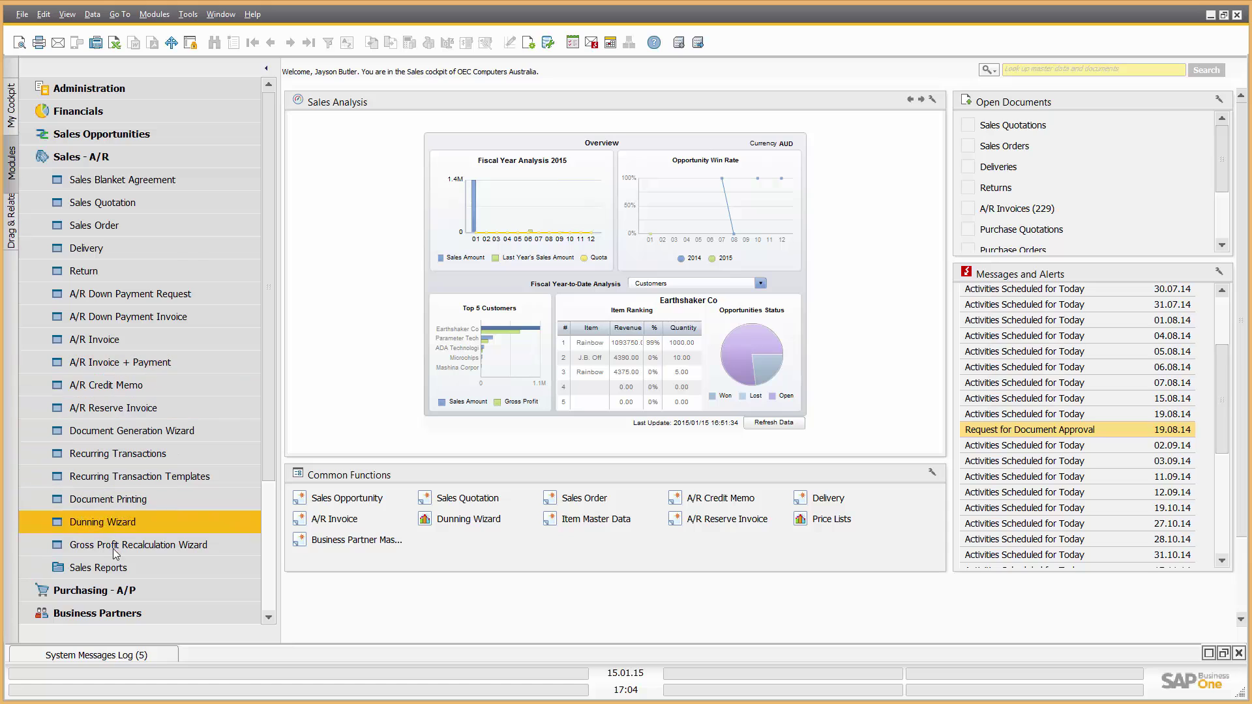
{"action": "left_click", "coordinate": [98, 567]}
Preview the Sales Analysis criteria on the Items tab with its Properties list, then cancel.
{"action": "left_click", "coordinate": [114, 453]}
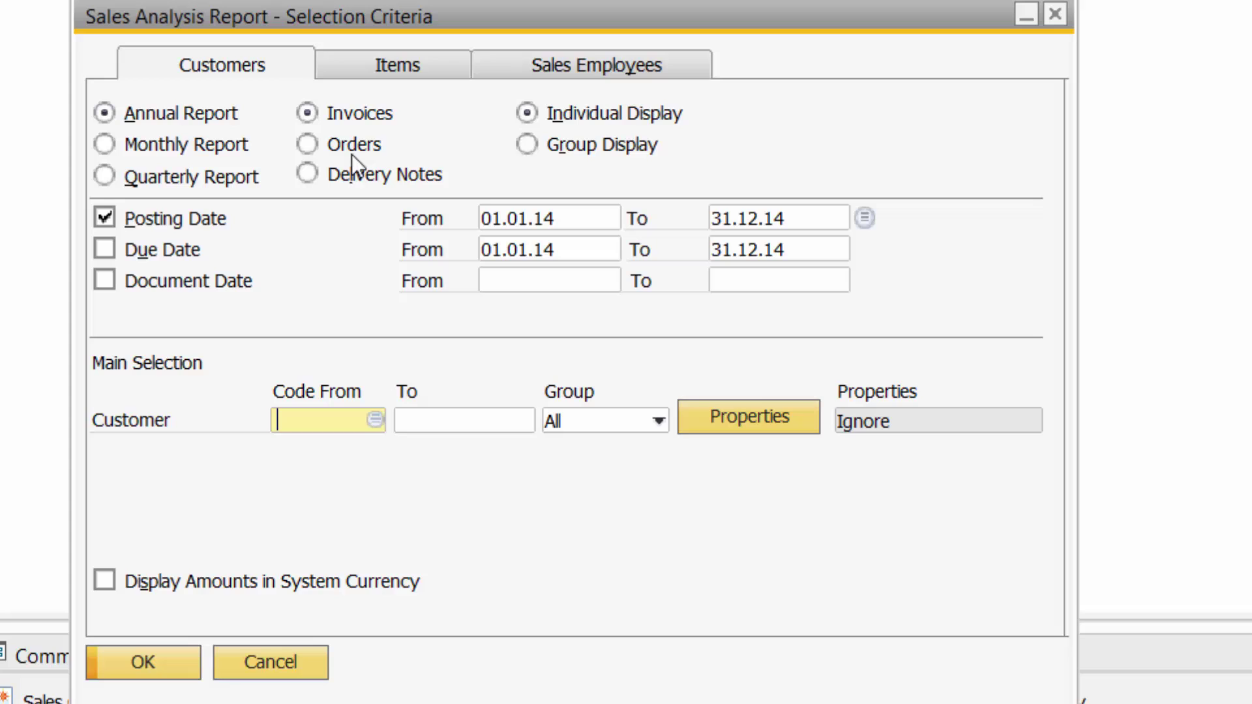
{"action": "left_click", "coordinate": [400, 64]}
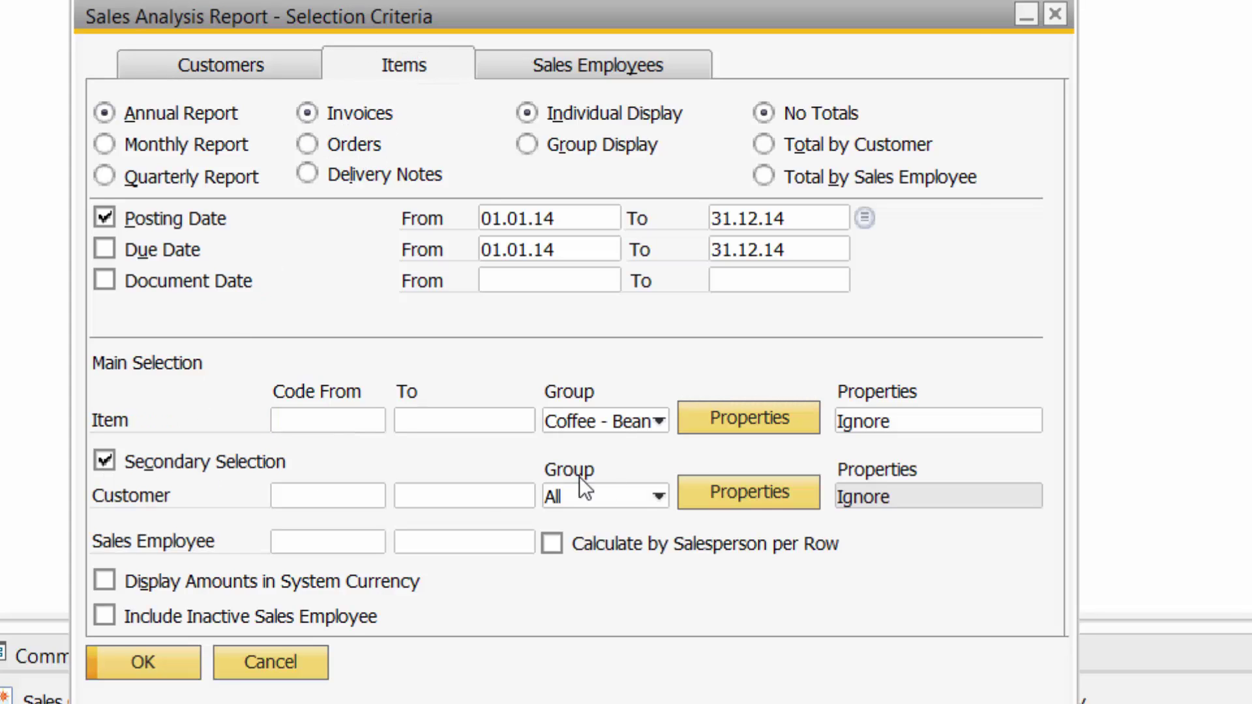
{"action": "left_click", "coordinate": [714, 489]}
{"action": "left_click", "coordinate": [461, 673]}
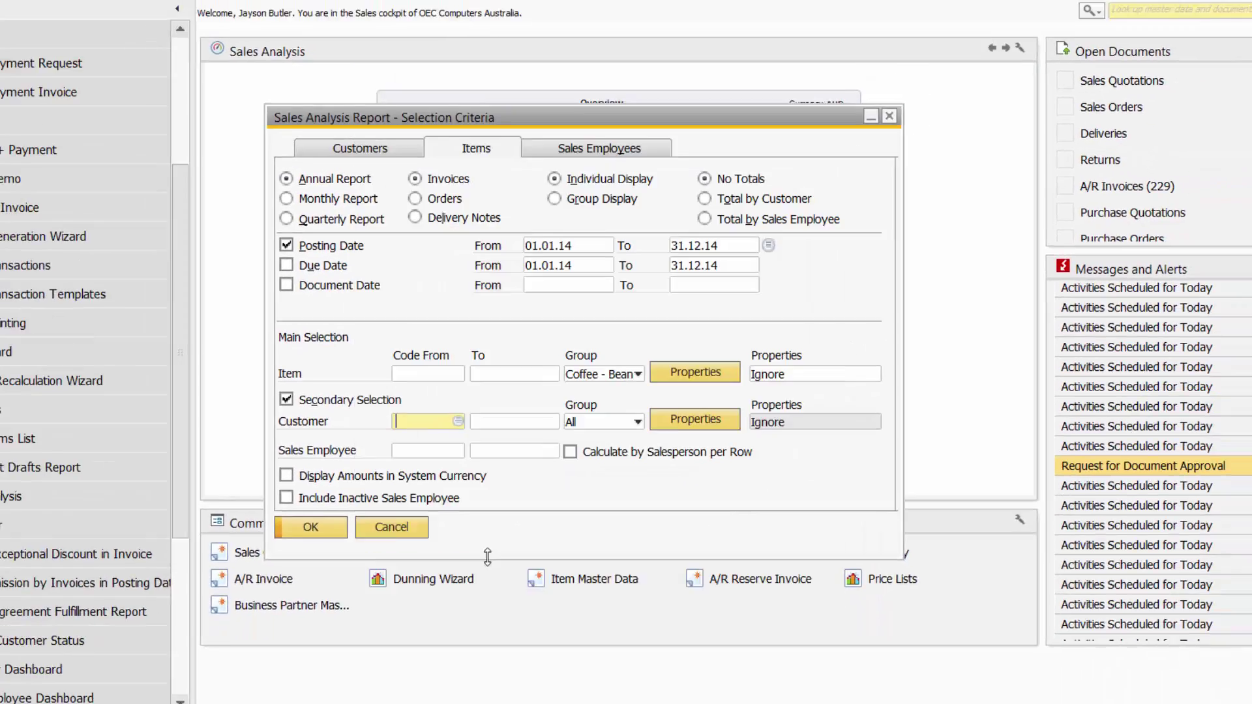
{"action": "left_click", "coordinate": [409, 529]}
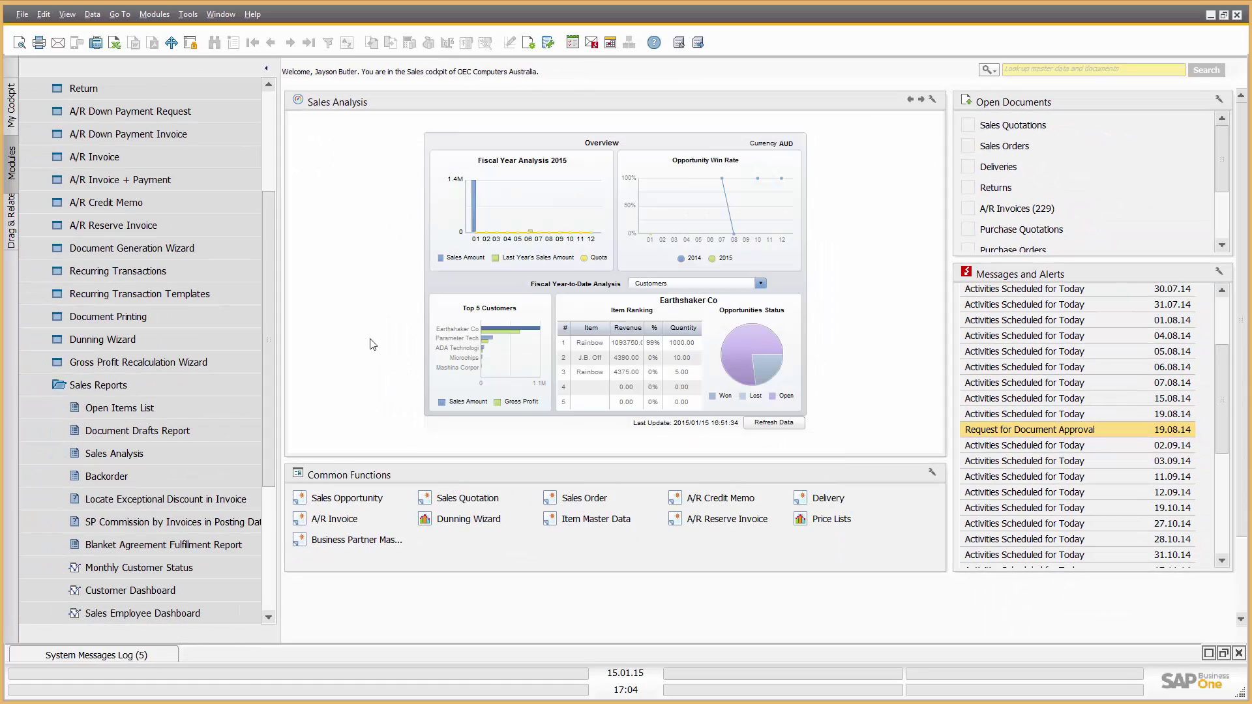
Run the Customer Dashboard for financial year 2012 and the customer's code.
{"action": "left_click_drag", "start_coordinate": [265, 252], "coordinate": [166, 120]}
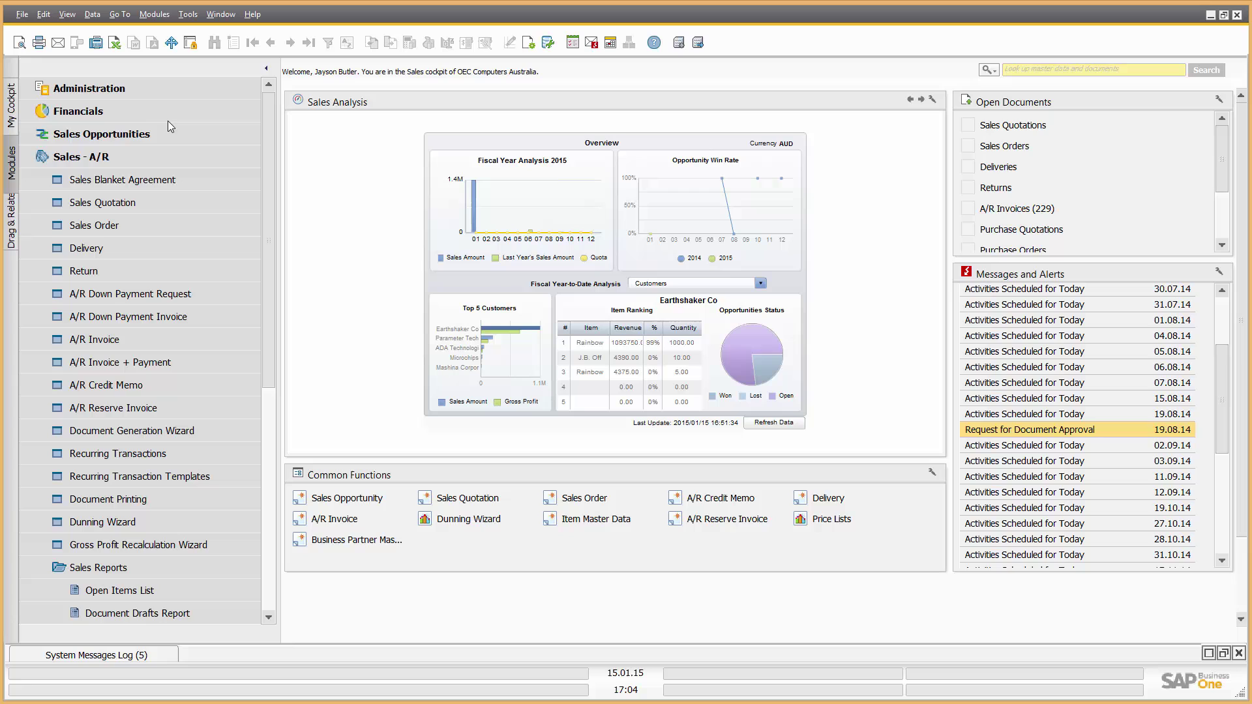
{"action": "left_click_drag", "start_coordinate": [268, 189], "coordinate": [261, 372]}
{"action": "left_click", "coordinate": [209, 362]}
{"action": "left_click", "coordinate": [164, 451]}
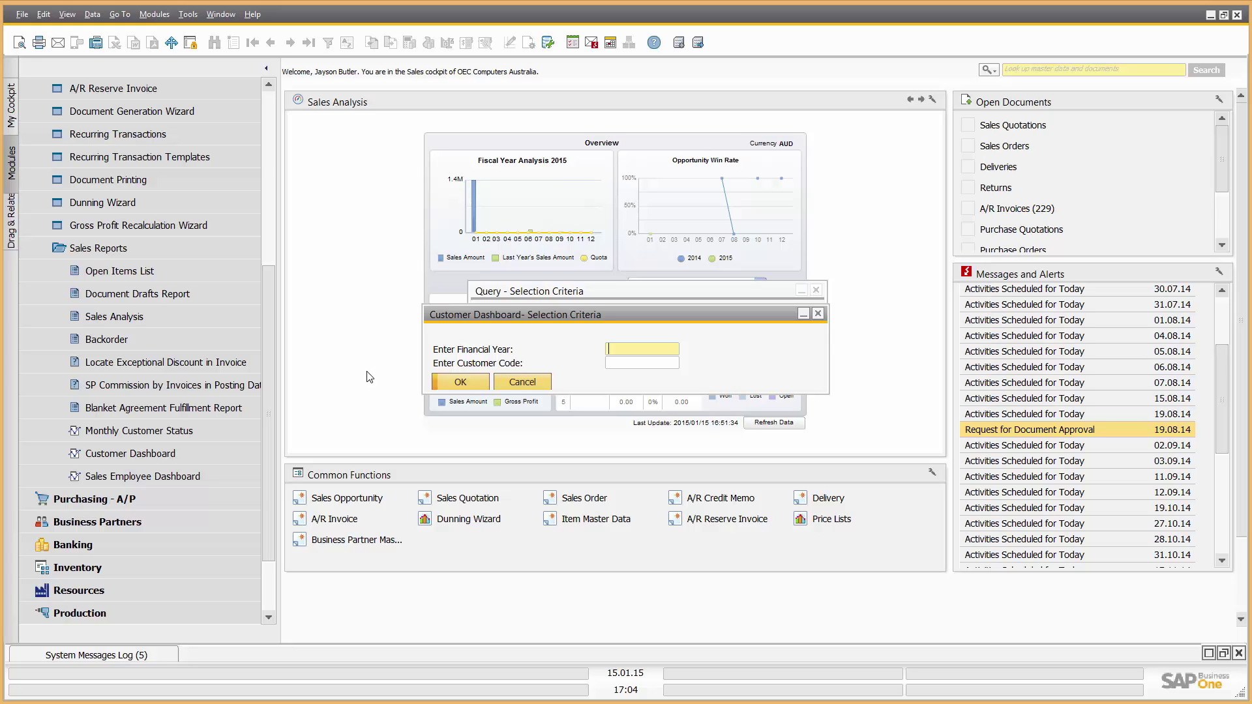
{"action": "type", "text": "2012"}
{"action": "key", "text": "Tab"}
{"action": "type", "text": "c40000"}
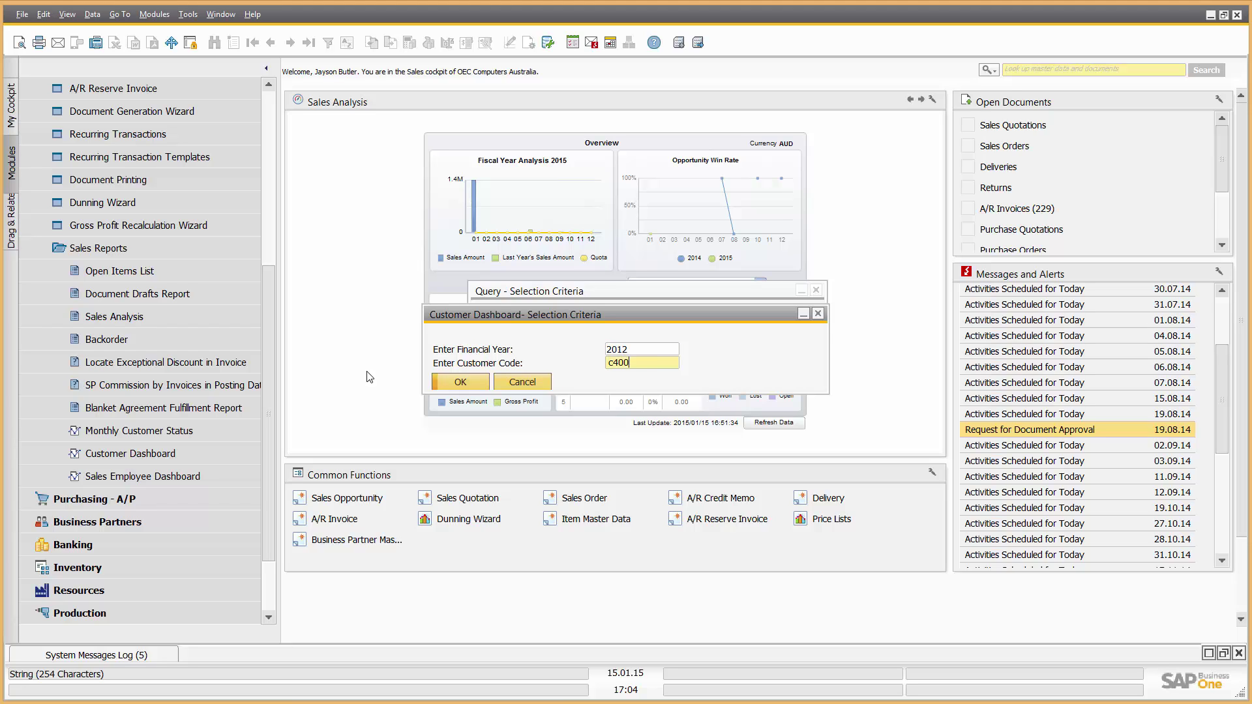
{"action": "key", "text": "Tab"}
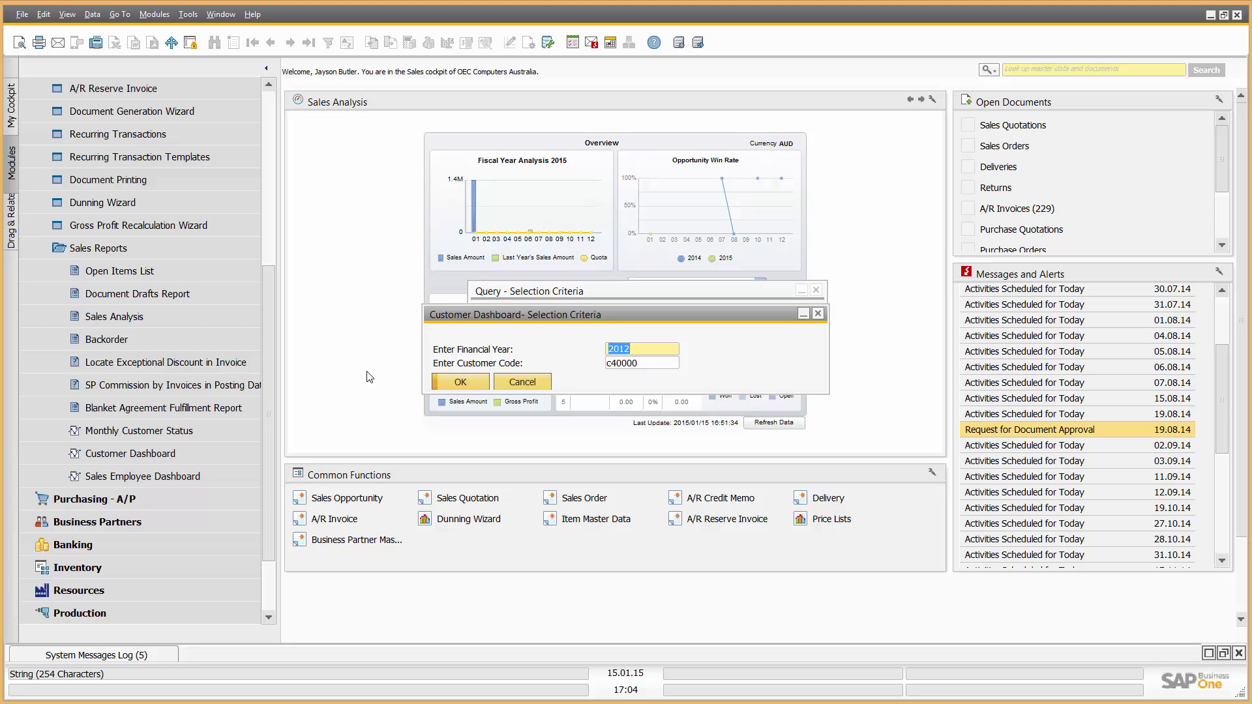
{"action": "left_click", "coordinate": [452, 381]}
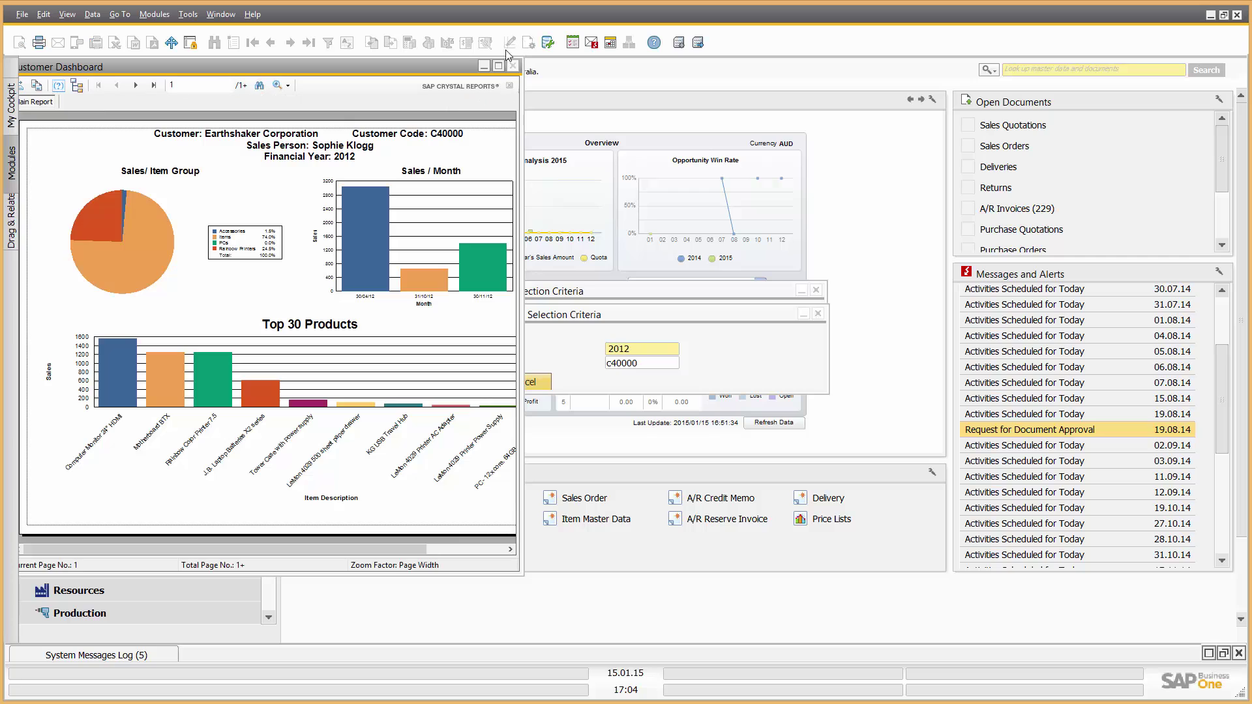
Maximise the Customer Dashboard and page between its chart page and sales table page.
{"action": "left_click", "coordinate": [498, 65]}
{"action": "left_click", "coordinate": [370, 262]}
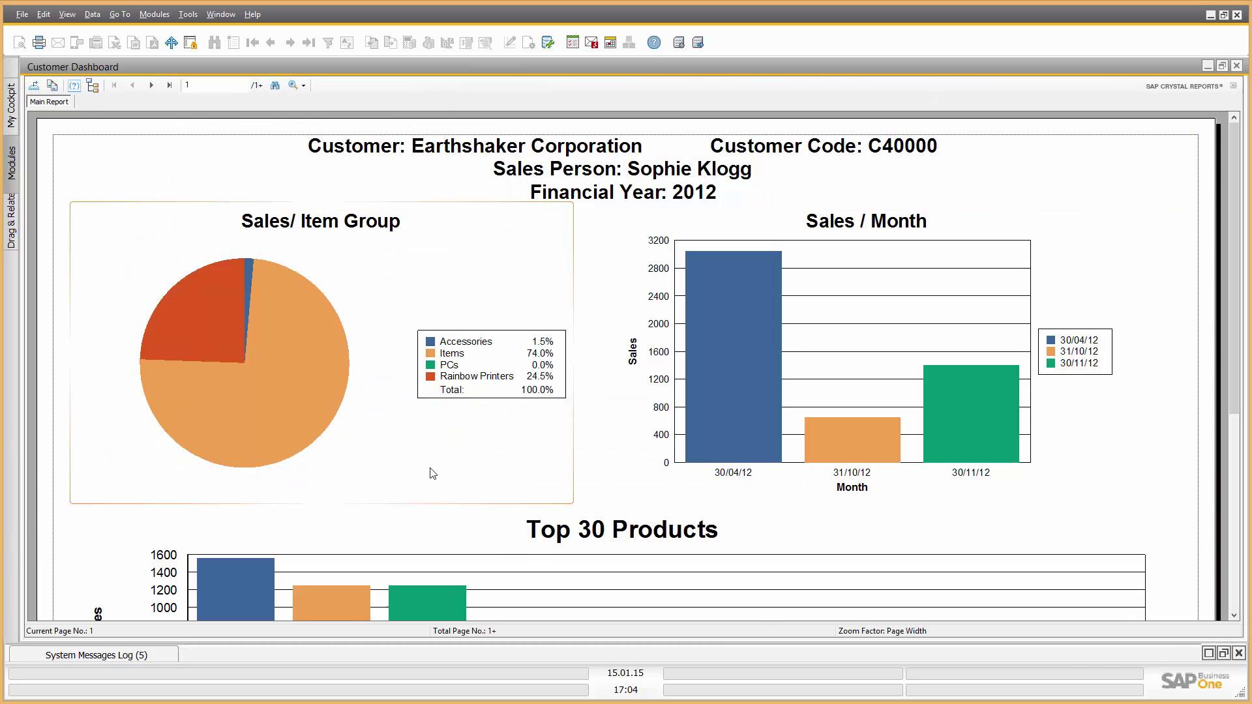
{"action": "left_click", "coordinate": [463, 217]}
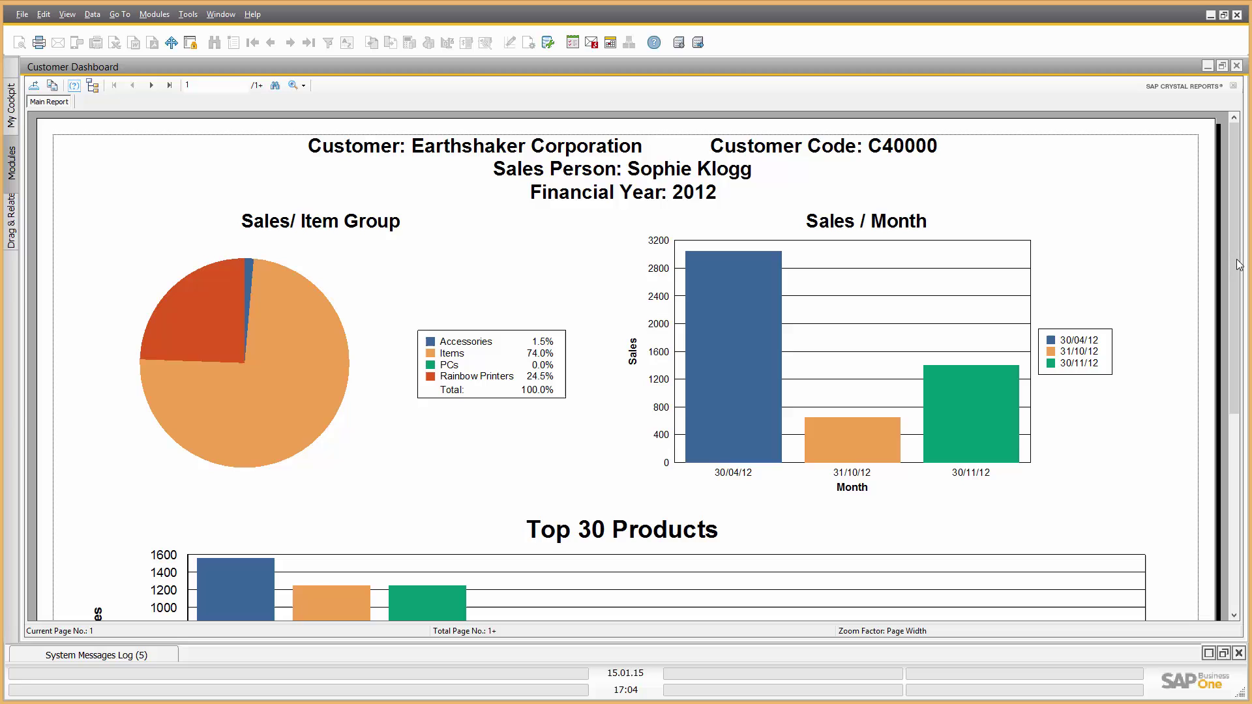
{"action": "scroll", "coordinate": [1235, 294], "scroll_direction": "down", "scroll_amount": 2}
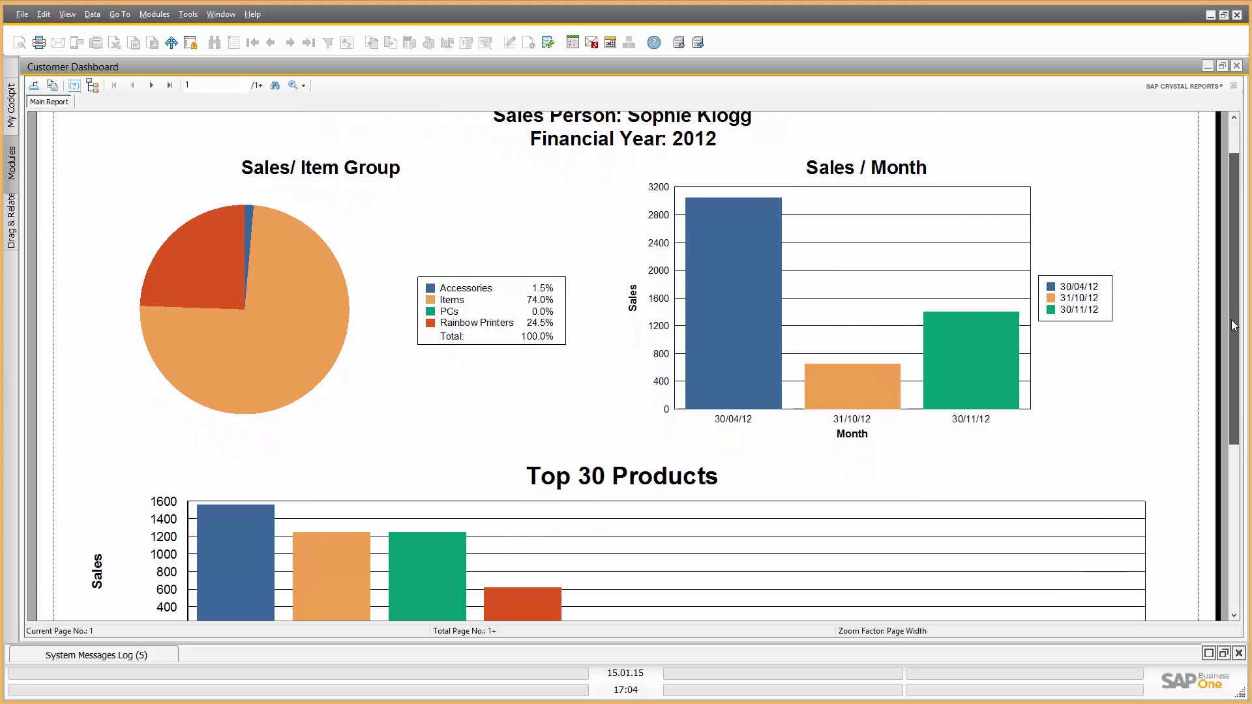
{"action": "left_click_drag", "start_coordinate": [1235, 325], "coordinate": [1236, 291]}
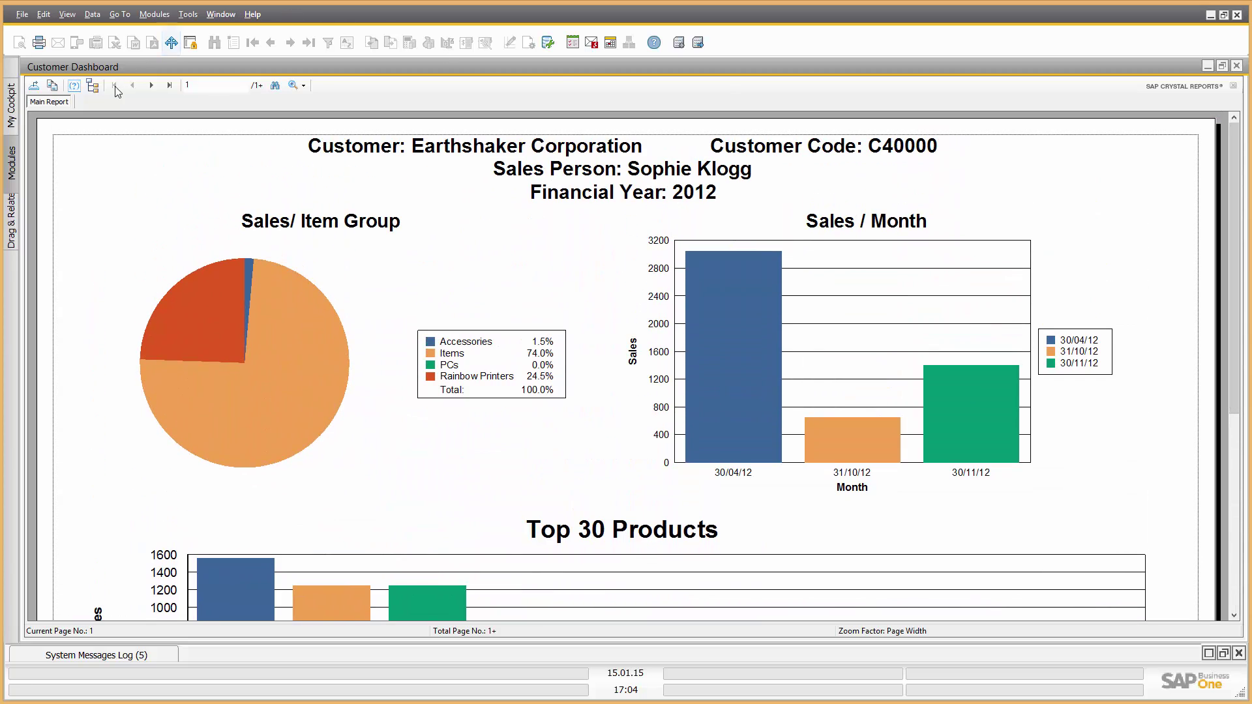
{"action": "left_click", "coordinate": [150, 85]}
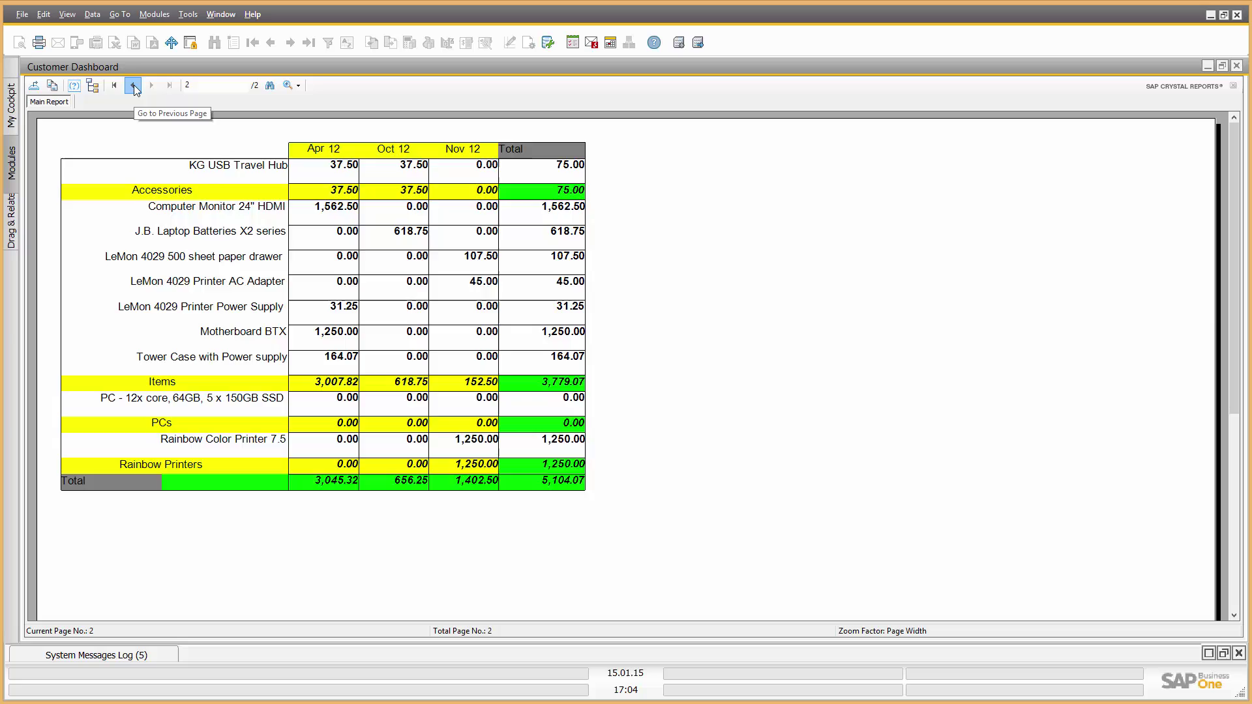
{"action": "left_click", "coordinate": [133, 86]}
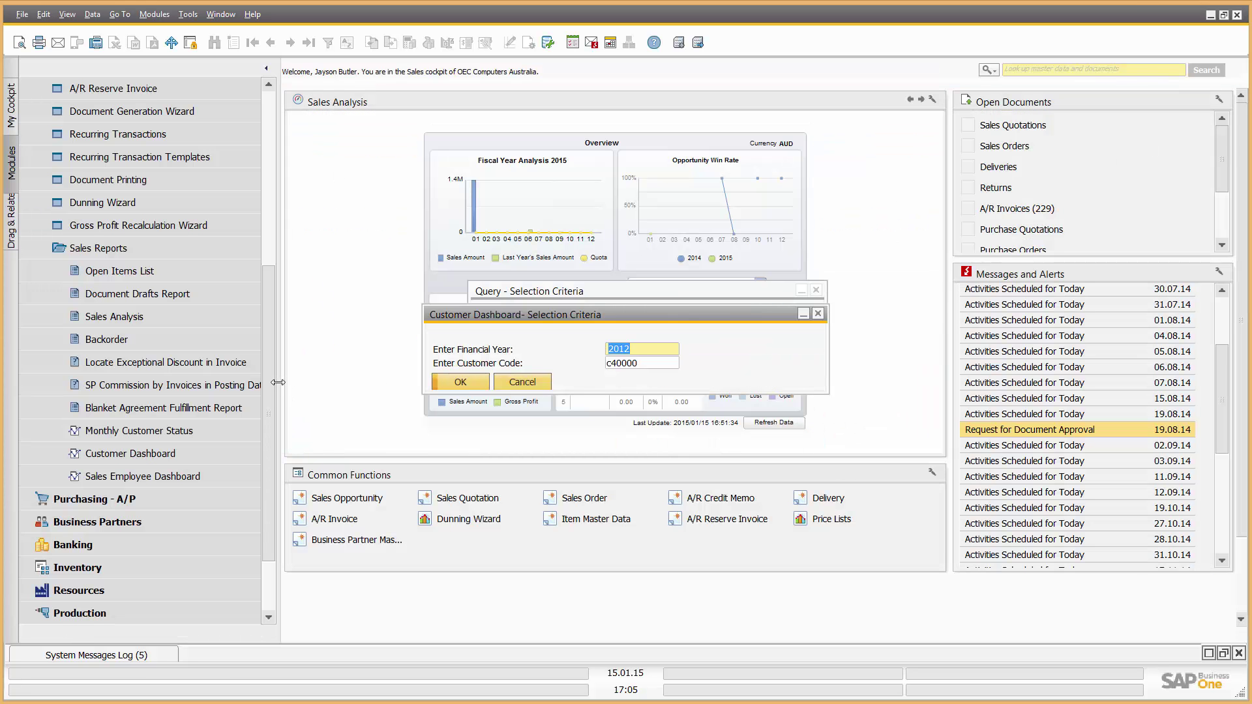
Open the Opportunity Analysis report from Sales Opportunities > Sales Opportunities Reports.
{"action": "scroll", "coordinate": [219, 195], "scroll_direction": "up", "scroll_amount": 5}
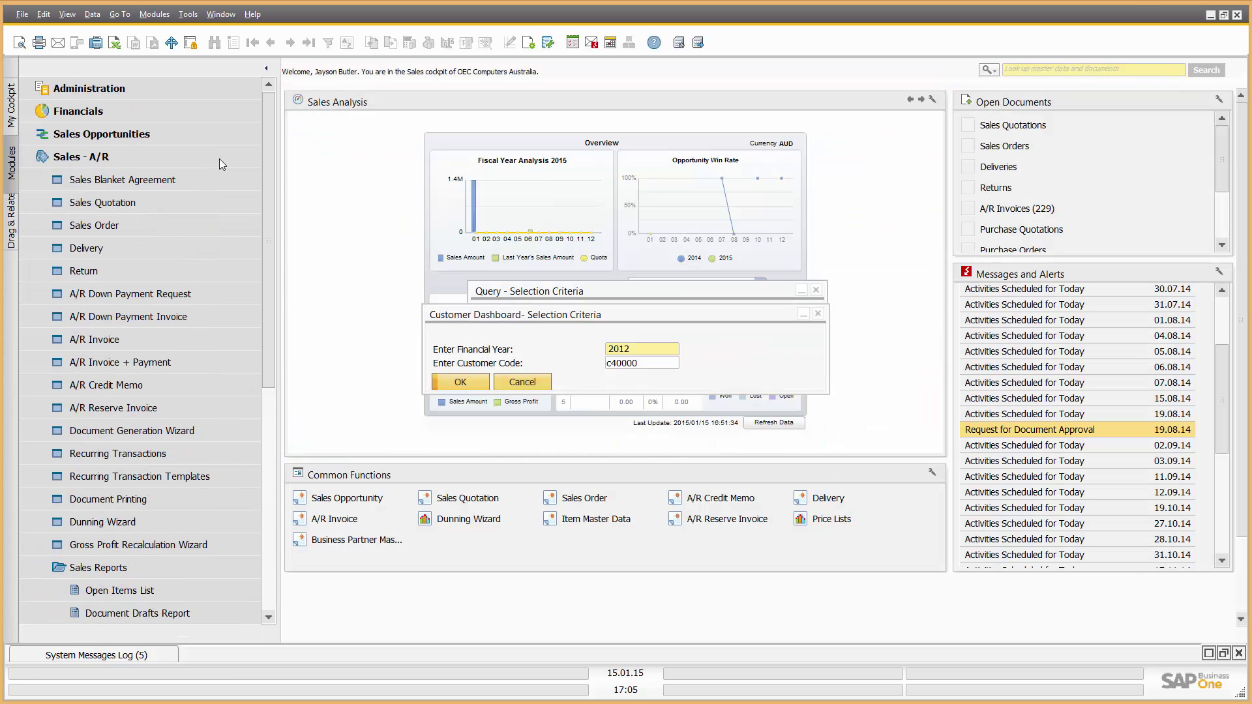
{"action": "left_click", "coordinate": [143, 159]}
{"action": "left_click", "coordinate": [143, 159]}
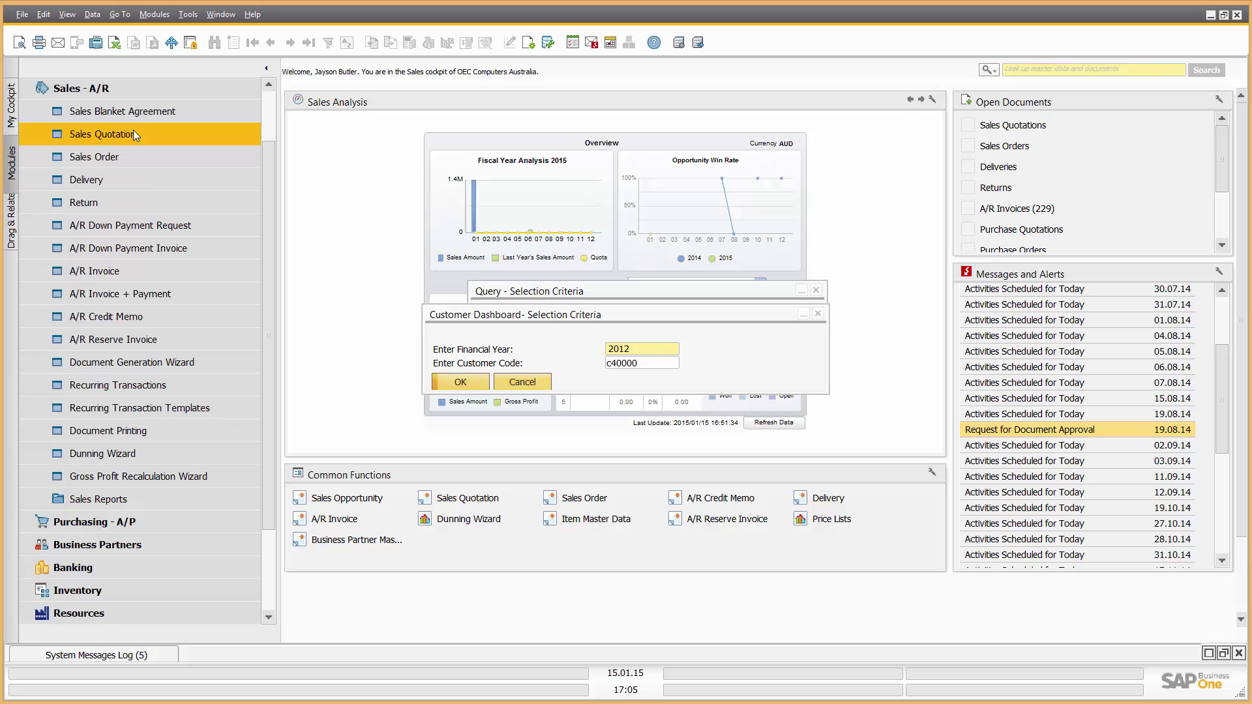
{"action": "left_click", "coordinate": [92, 88]}
{"action": "left_click", "coordinate": [117, 133]}
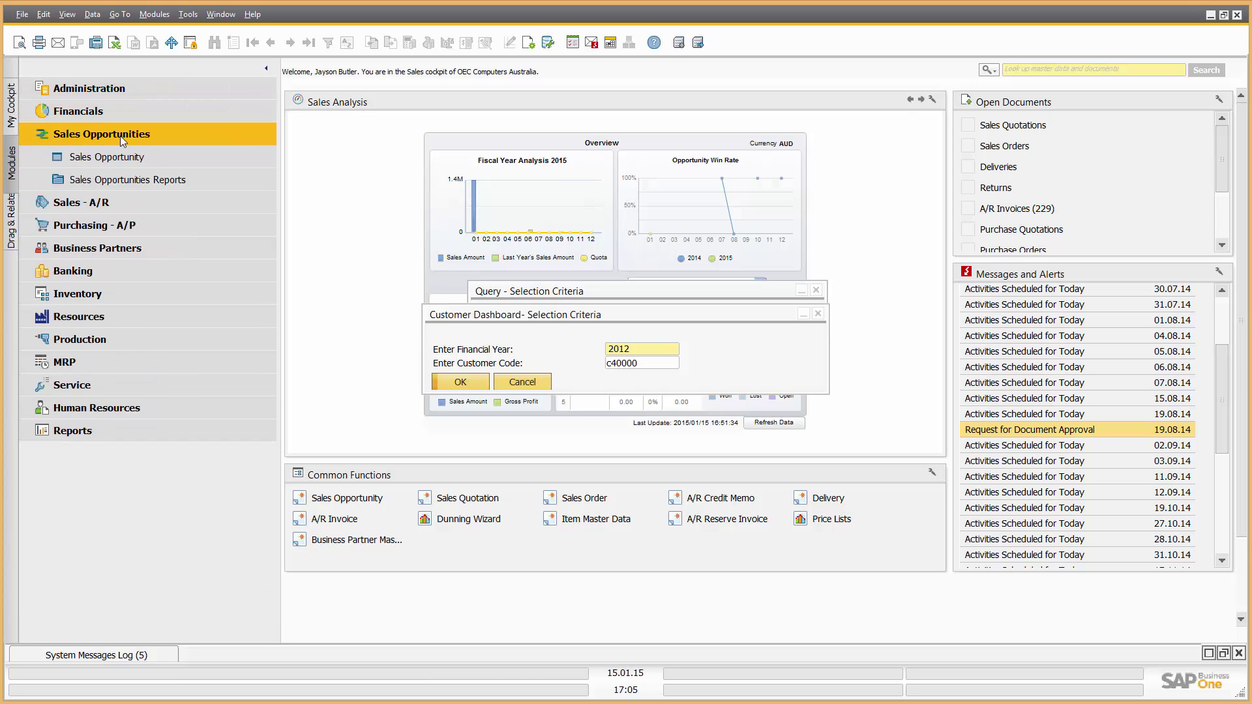
{"action": "left_click", "coordinate": [205, 174]}
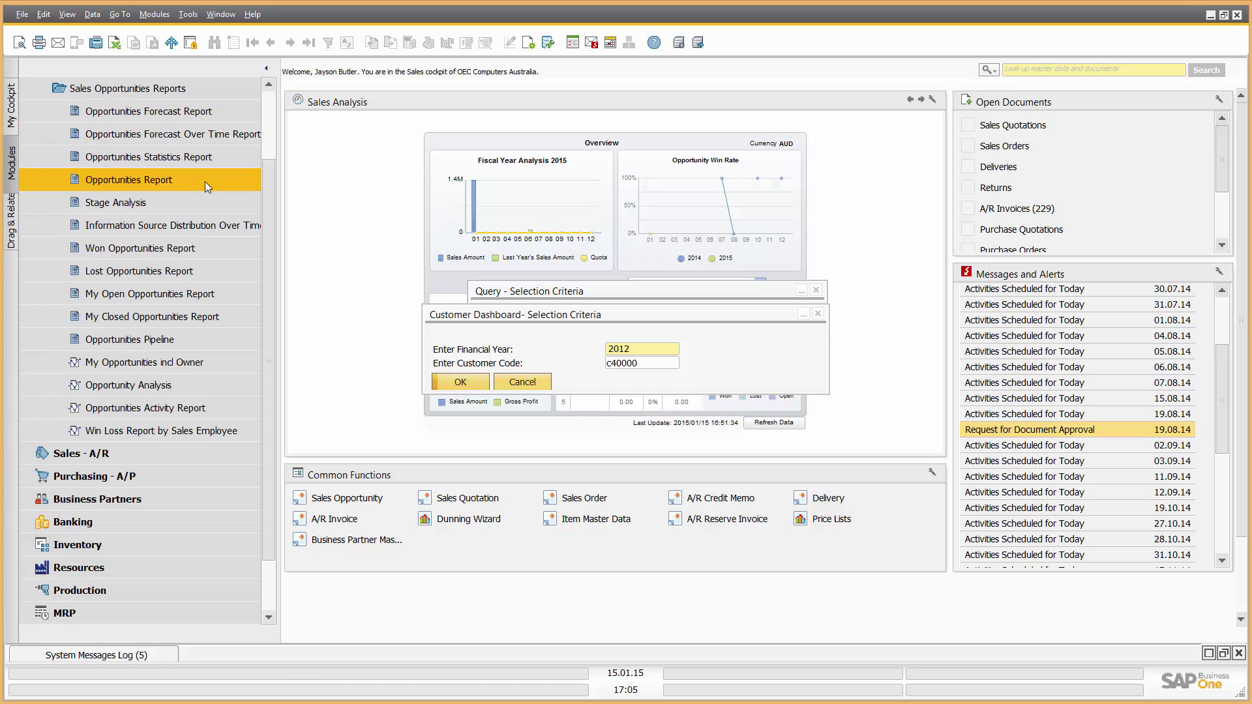
{"action": "left_click", "coordinate": [157, 388]}
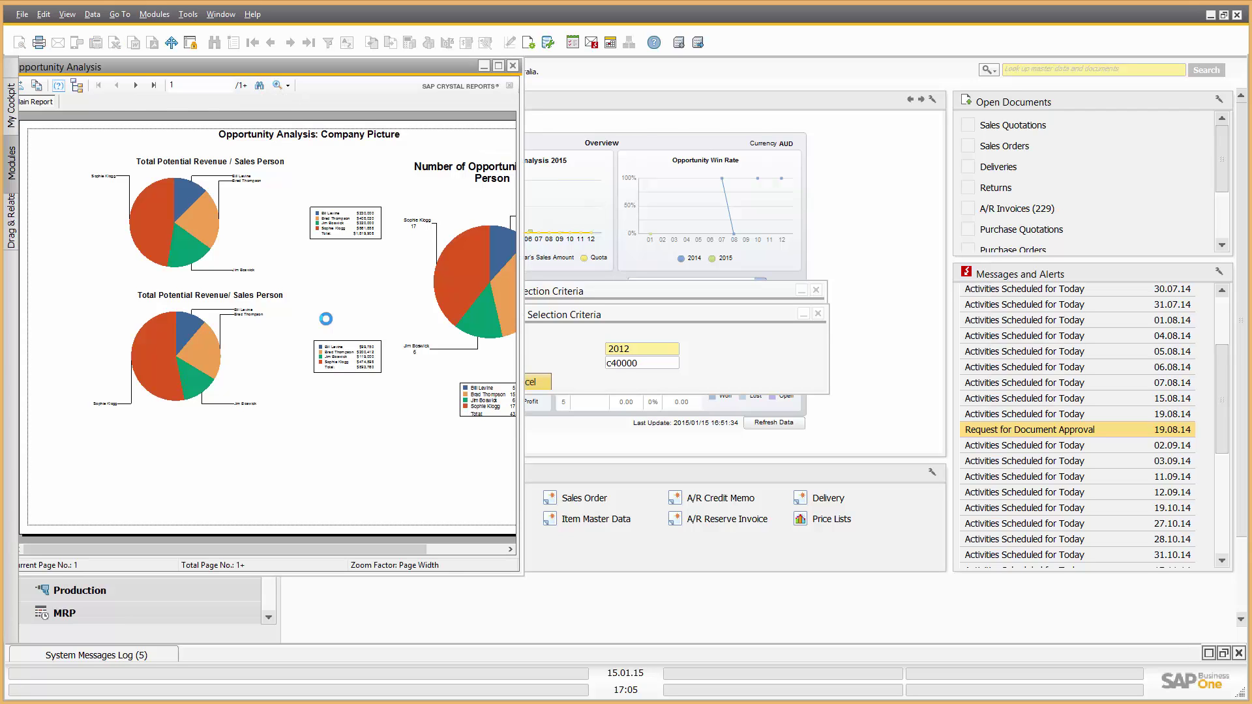
Maximise the Opportunity Analysis report and page through salesperson pages back to Company Picture.
{"action": "left_click", "coordinate": [498, 66]}
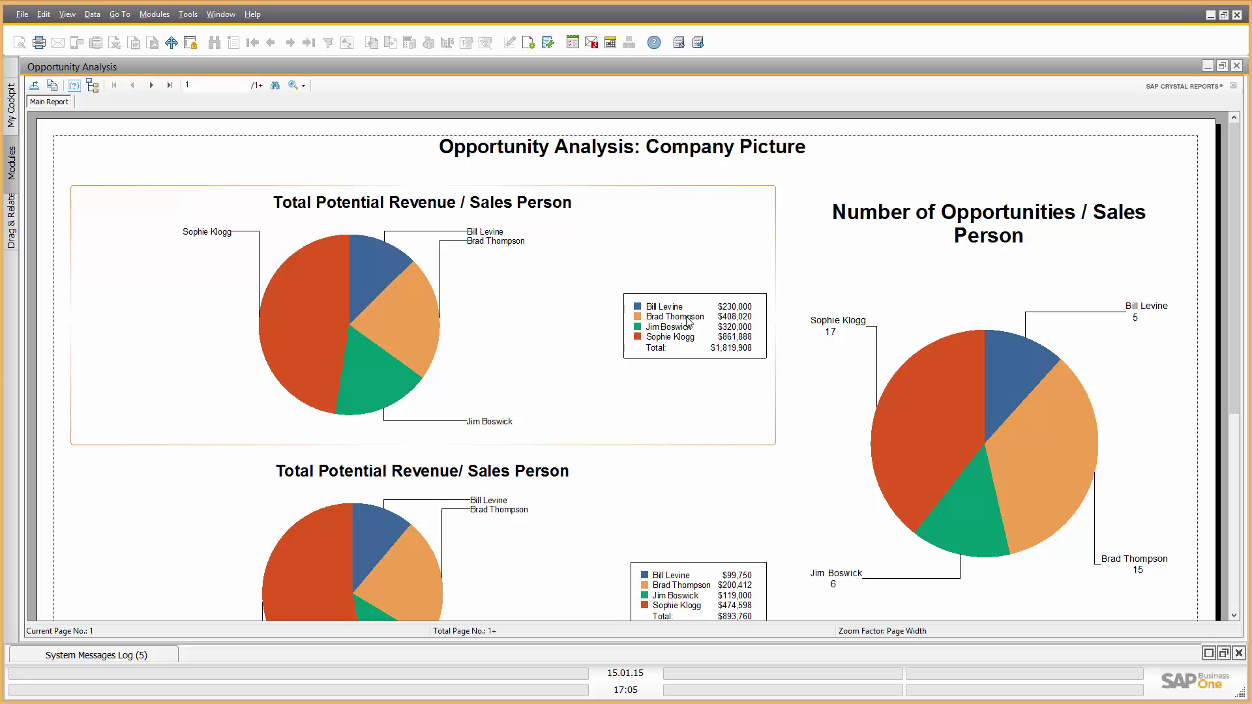
{"action": "scroll", "coordinate": [1238, 239], "scroll_direction": "down", "scroll_amount": 3}
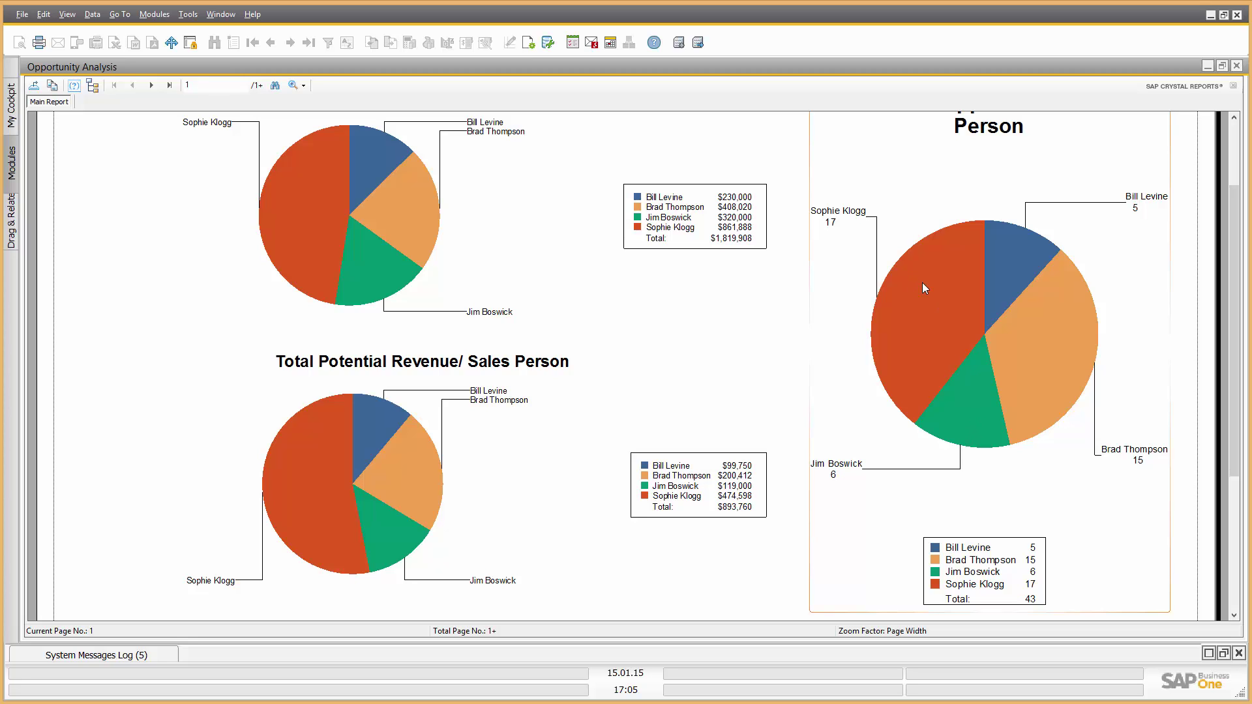
{"action": "scroll", "coordinate": [1021, 177], "scroll_direction": "up", "scroll_amount": 3}
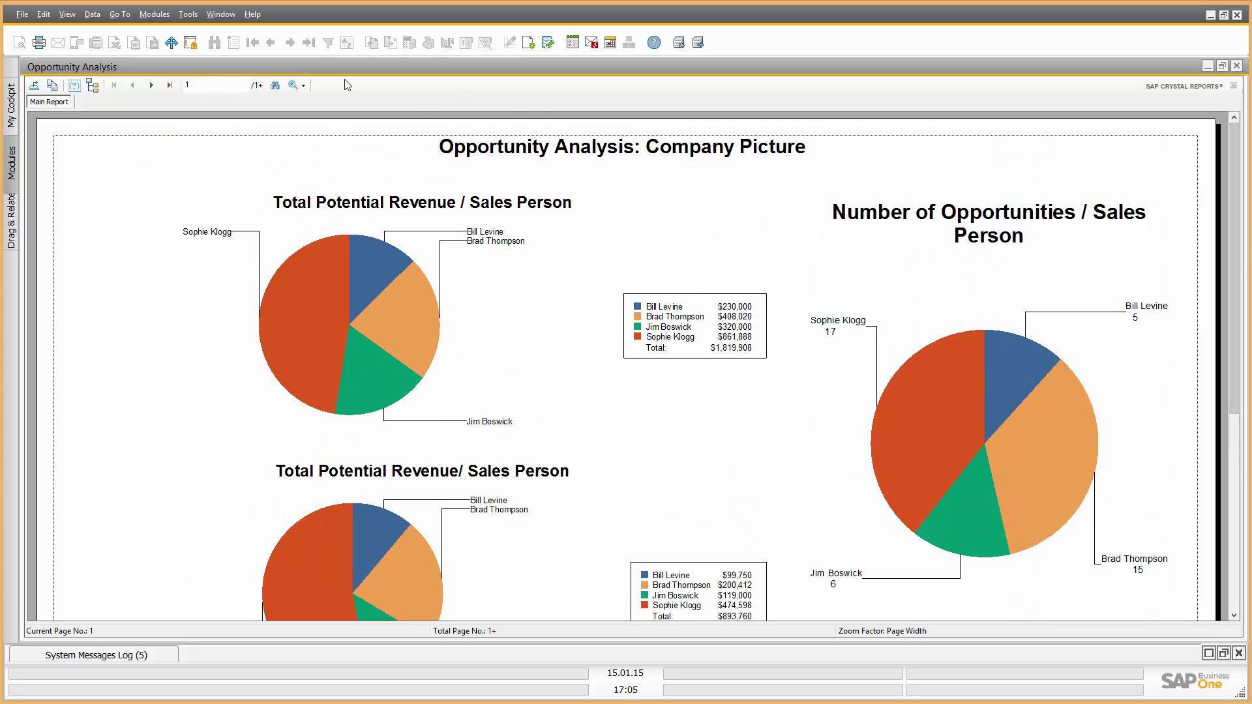
{"action": "left_click", "coordinate": [153, 86]}
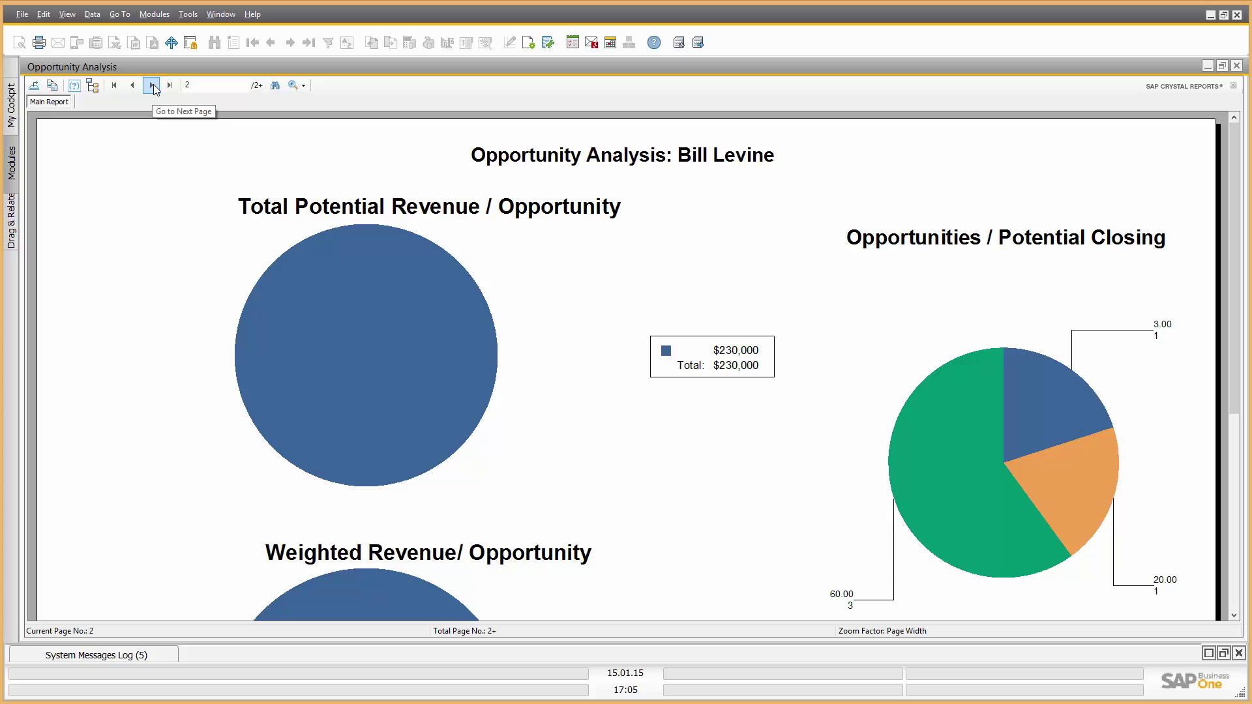
{"action": "left_click", "coordinate": [152, 86]}
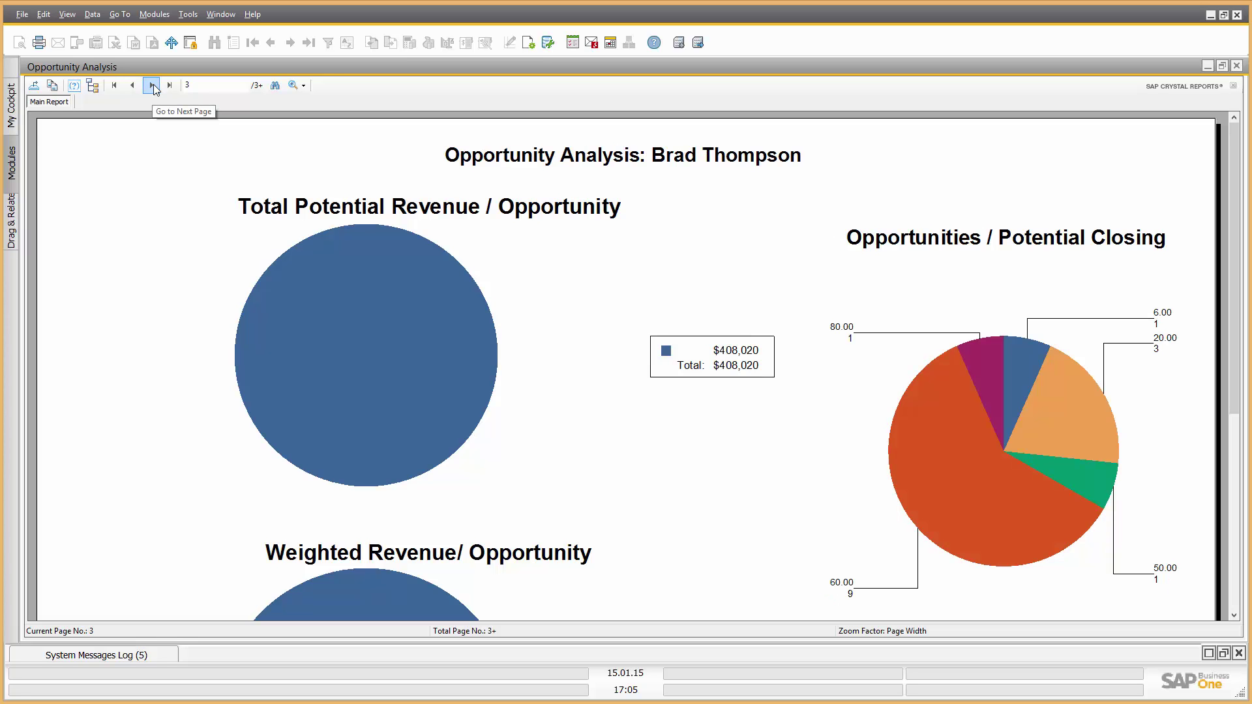
{"action": "left_click", "coordinate": [132, 85]}
{"action": "left_click", "coordinate": [133, 86]}
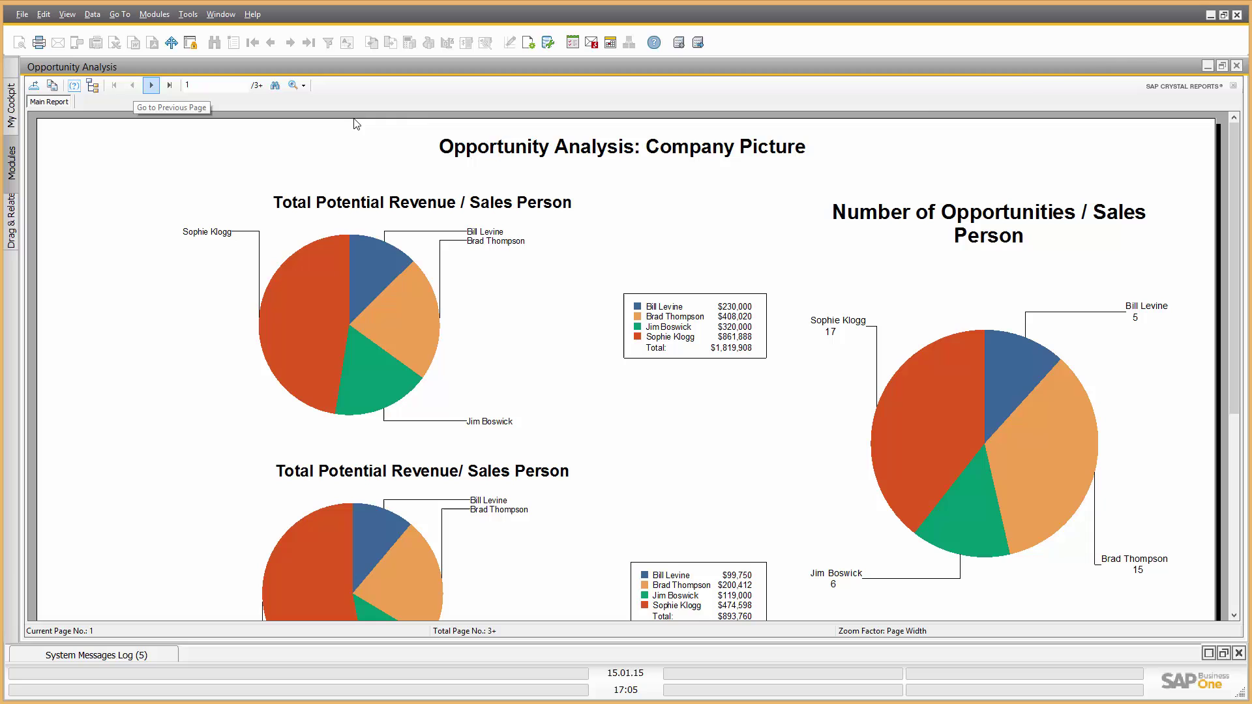
Close the Opportunity Analysis report and dismiss the Customer Dashboard and discount query criteria.
{"action": "left_click", "coordinate": [1236, 66]}
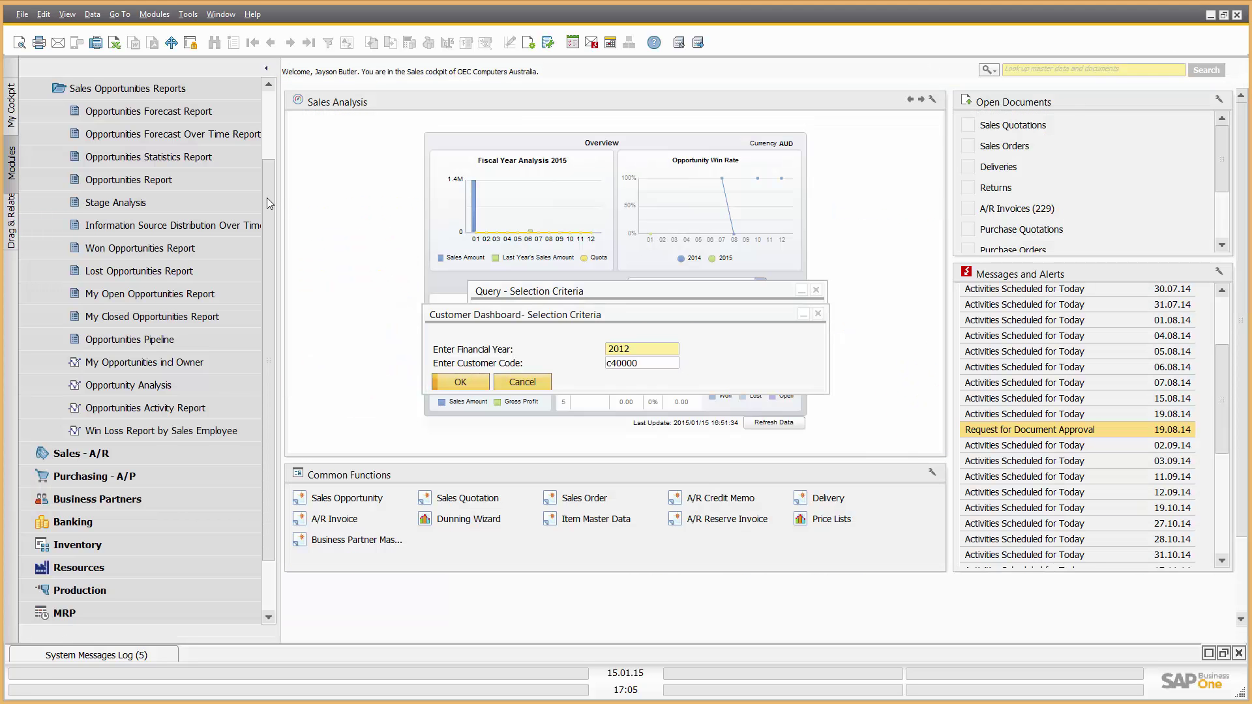
{"action": "left_click_drag", "start_coordinate": [267, 198], "coordinate": [272, 112]}
{"action": "left_click", "coordinate": [157, 137]}
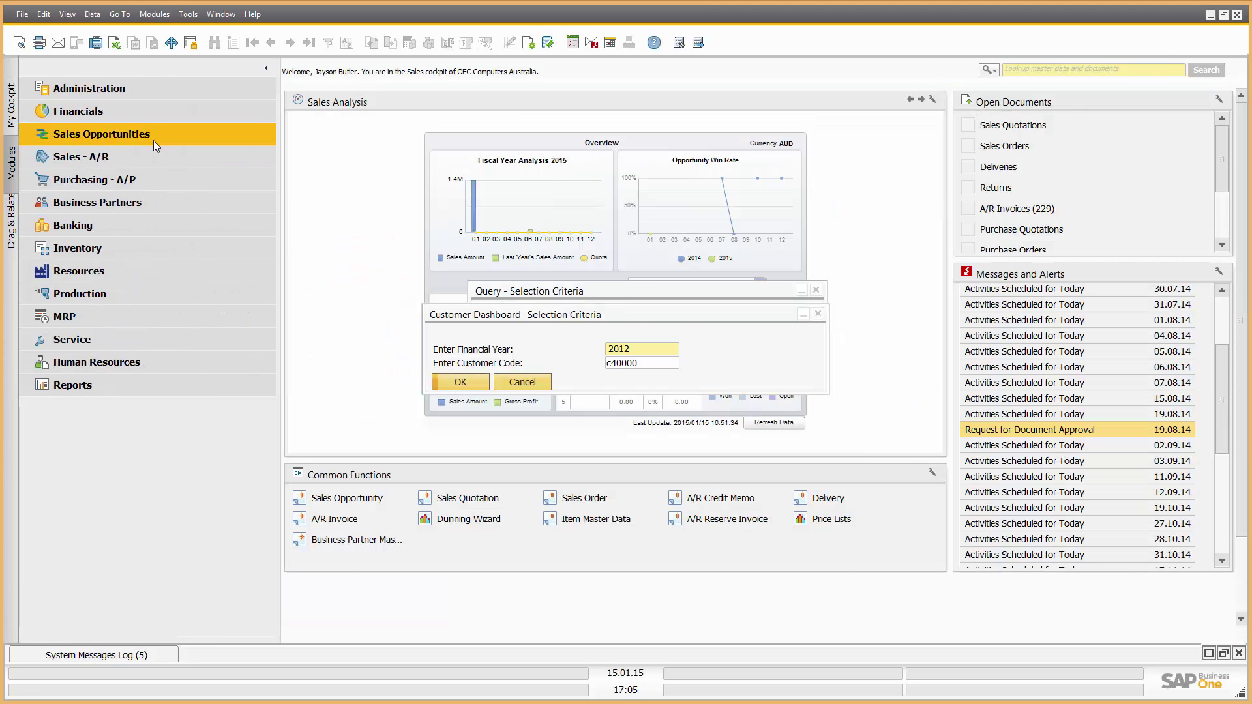
{"action": "left_click", "coordinate": [540, 383]}
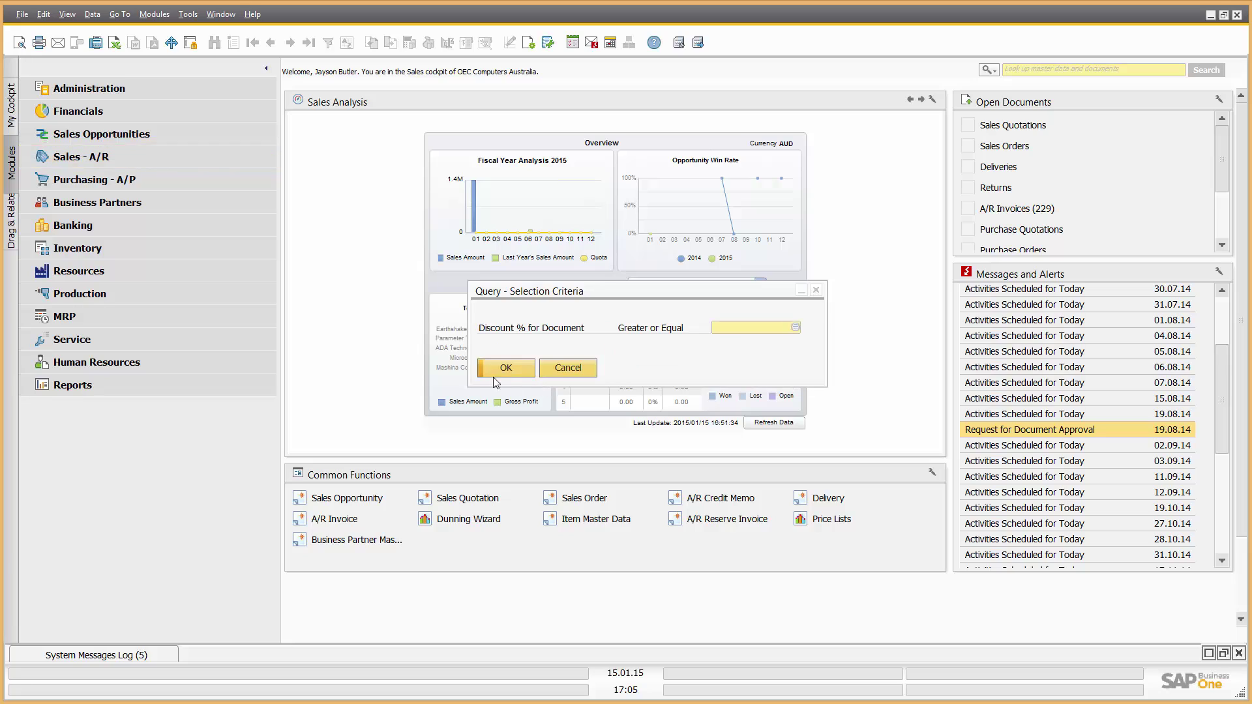
{"action": "left_click", "coordinate": [574, 367]}
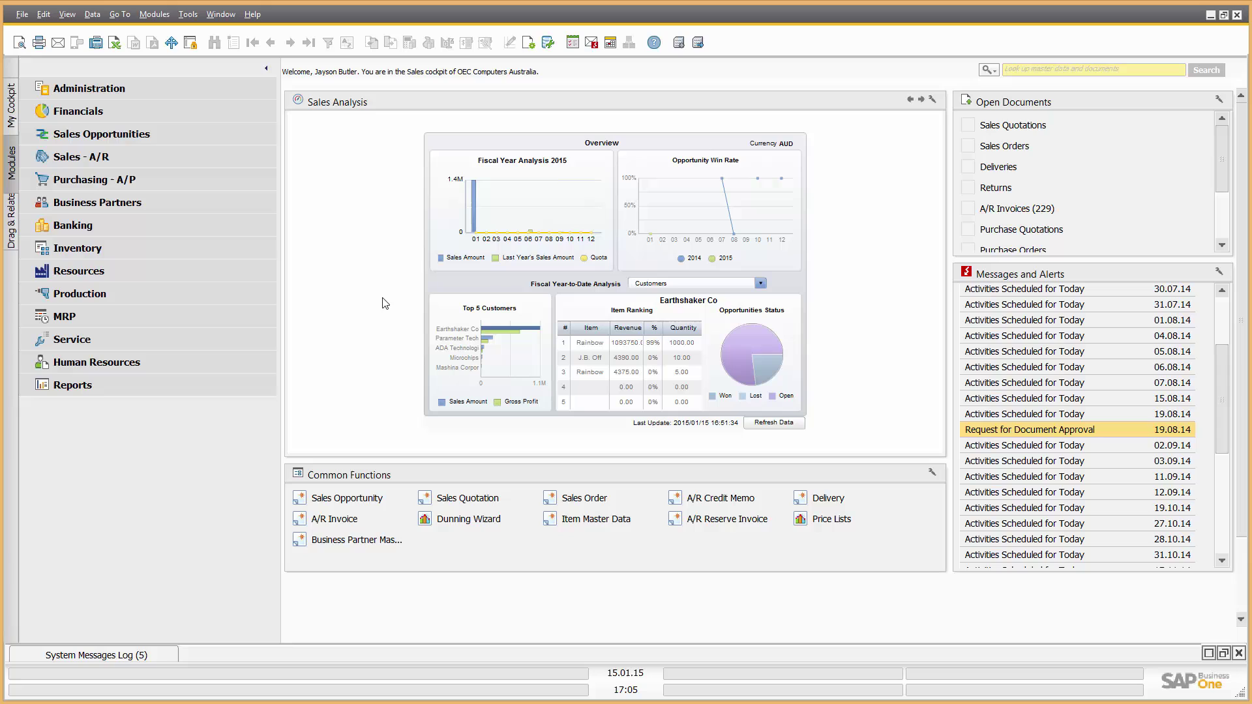
Find the business partner 'earth' in Business Partner Master Data.
{"action": "left_click", "coordinate": [156, 200]}
{"action": "left_click", "coordinate": [159, 221]}
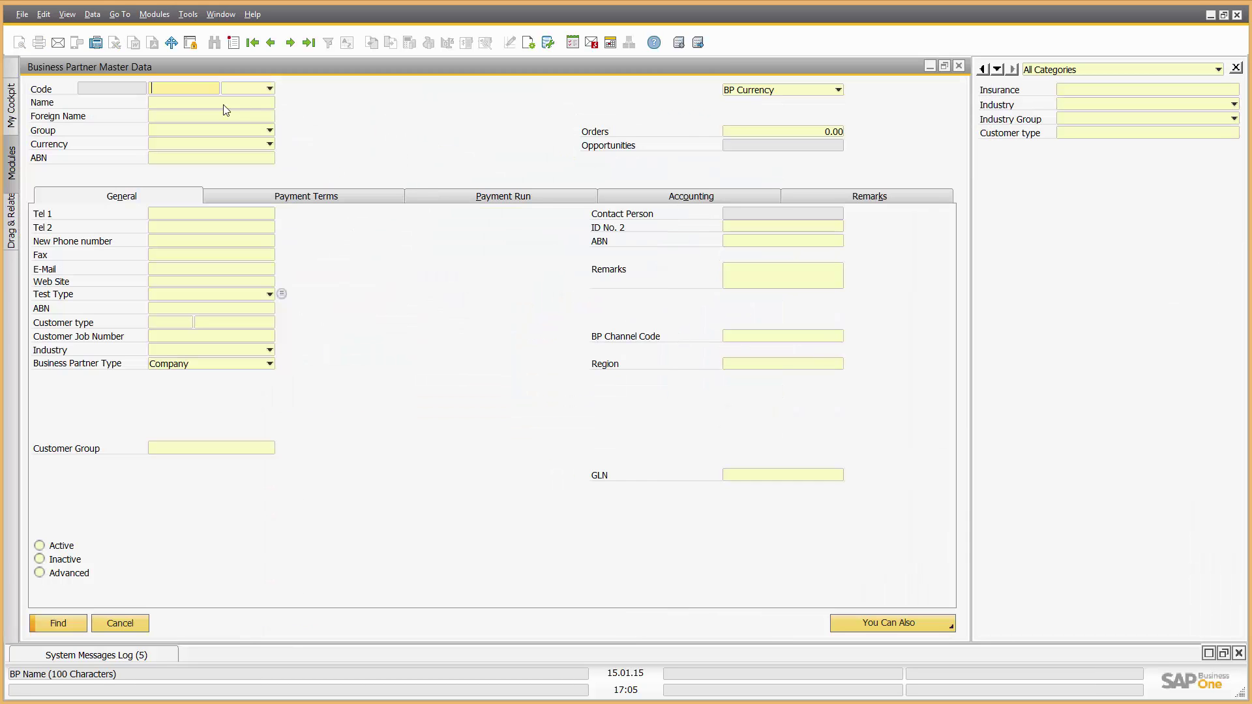
{"action": "left_click", "coordinate": [222, 104]}
{"action": "type", "text": "earth"}
{"action": "key", "text": "Return"}
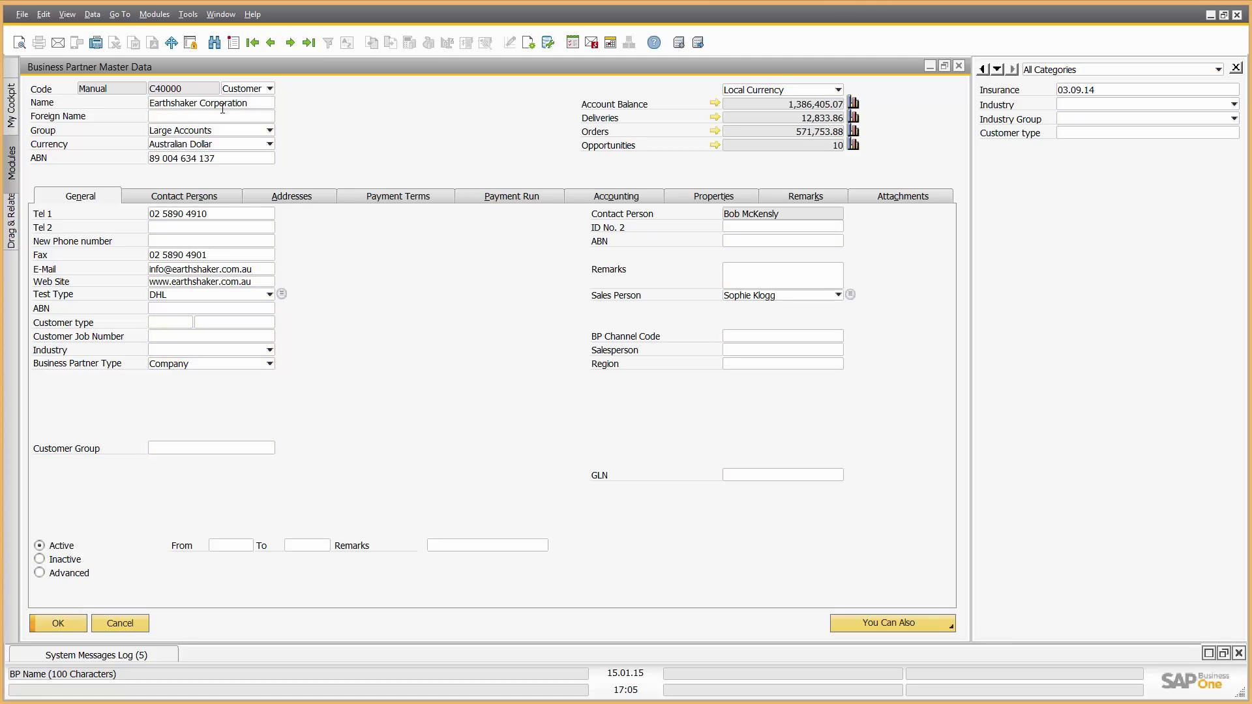
Restore and move the record window, then expand Sales - A/R under Drag & Relate.
{"action": "left_click", "coordinate": [945, 66]}
{"action": "left_click_drag", "start_coordinate": [589, 91], "coordinate": [766, 104]}
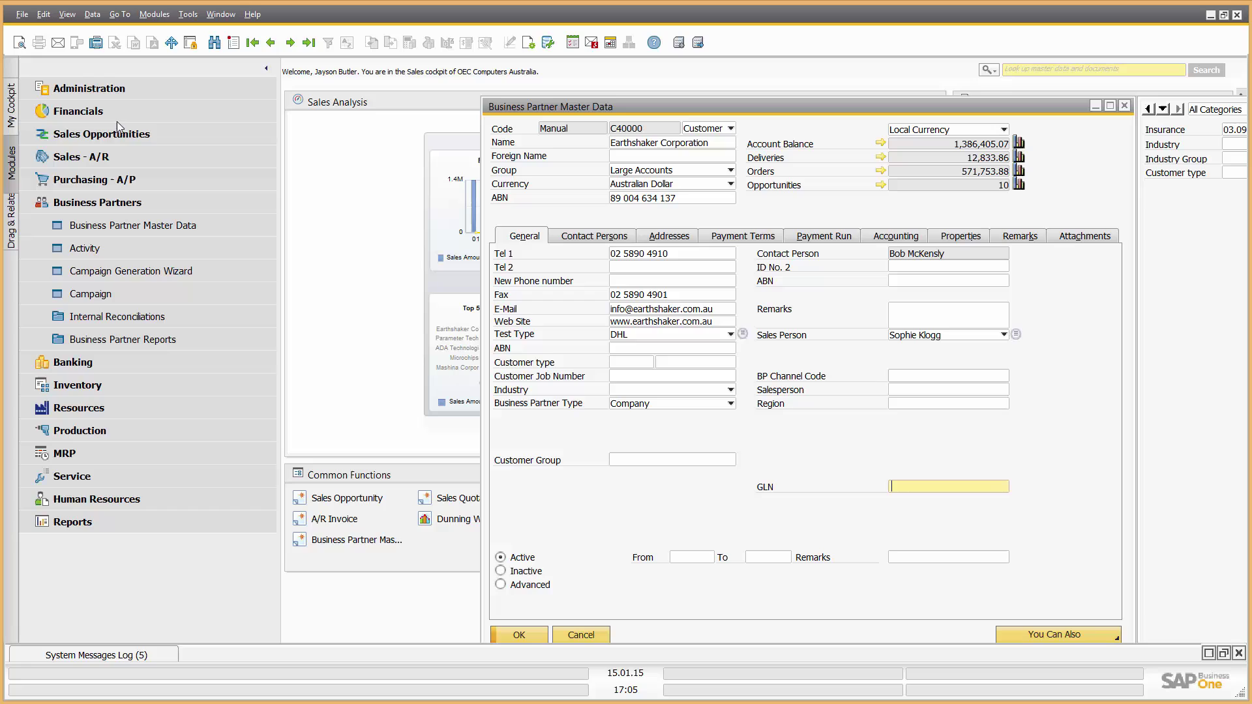
{"action": "left_click", "coordinate": [11, 208]}
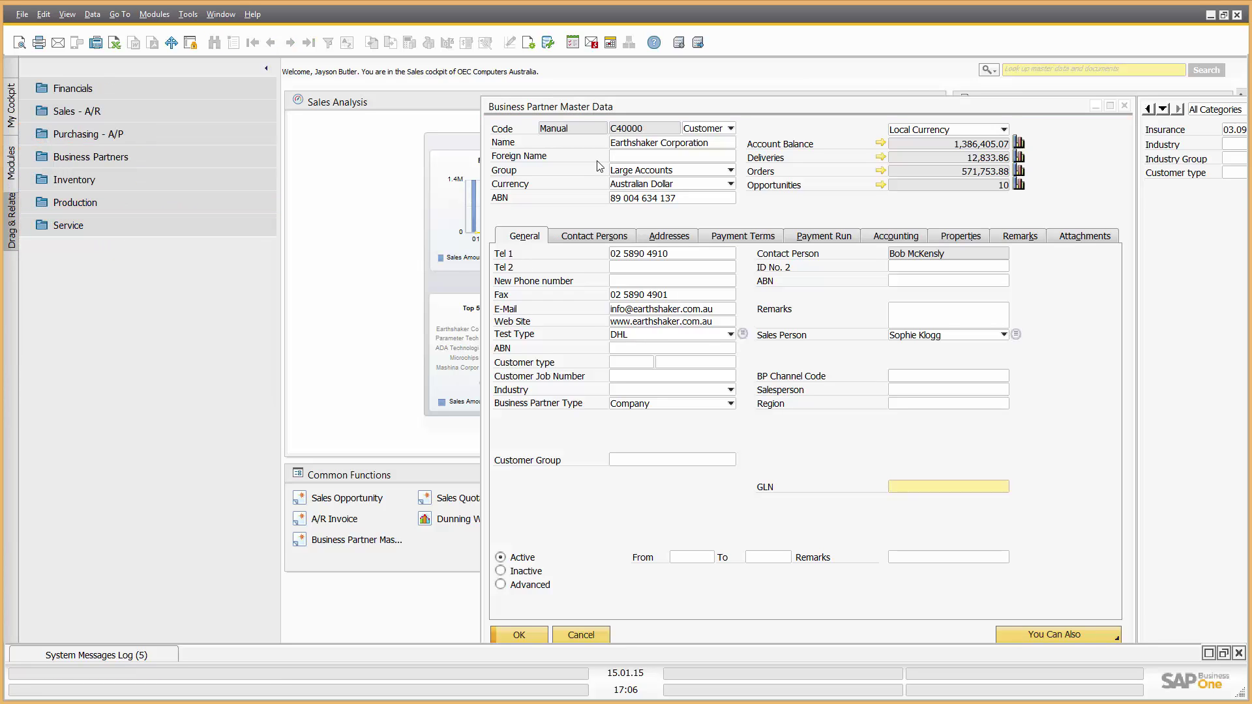
{"action": "left_click", "coordinate": [83, 116]}
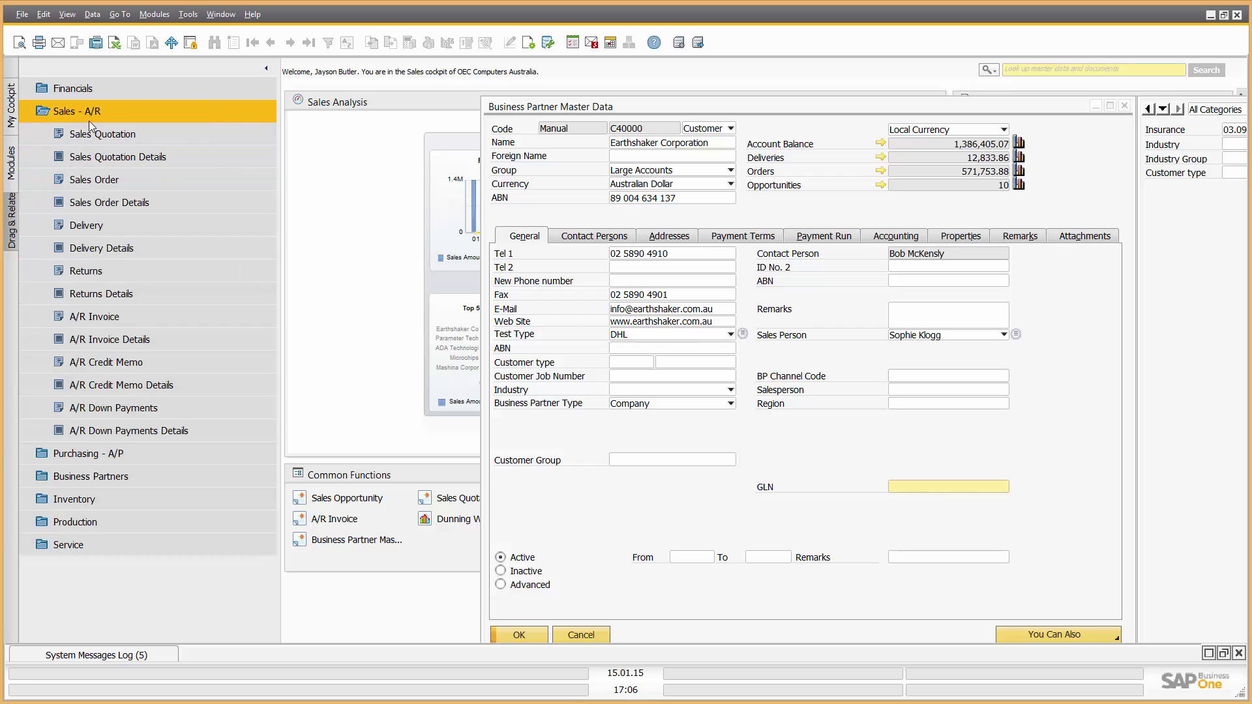
{"action": "mouse_move", "coordinate": [623, 131]}
{"action": "left_mouse_down"}
{"action": "mouse_move", "coordinate": [529, 143]}
{"action": "mouse_move", "coordinate": [107, 140]}
{"action": "mouse_move", "coordinate": [45, 209]}
{"action": "mouse_move", "coordinate": [23, 302]}
{"action": "mouse_move", "coordinate": [55, 319]}
{"action": "left_mouse_up"}
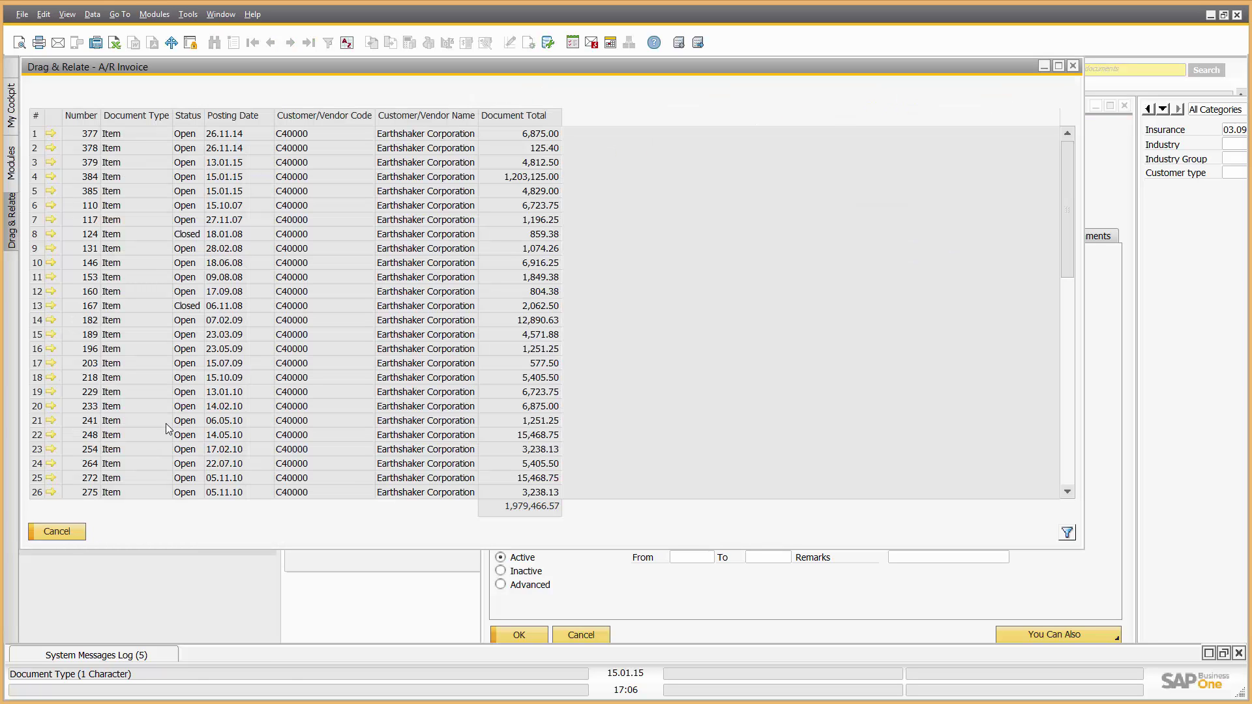
{"action": "double_click", "coordinate": [92, 123]}
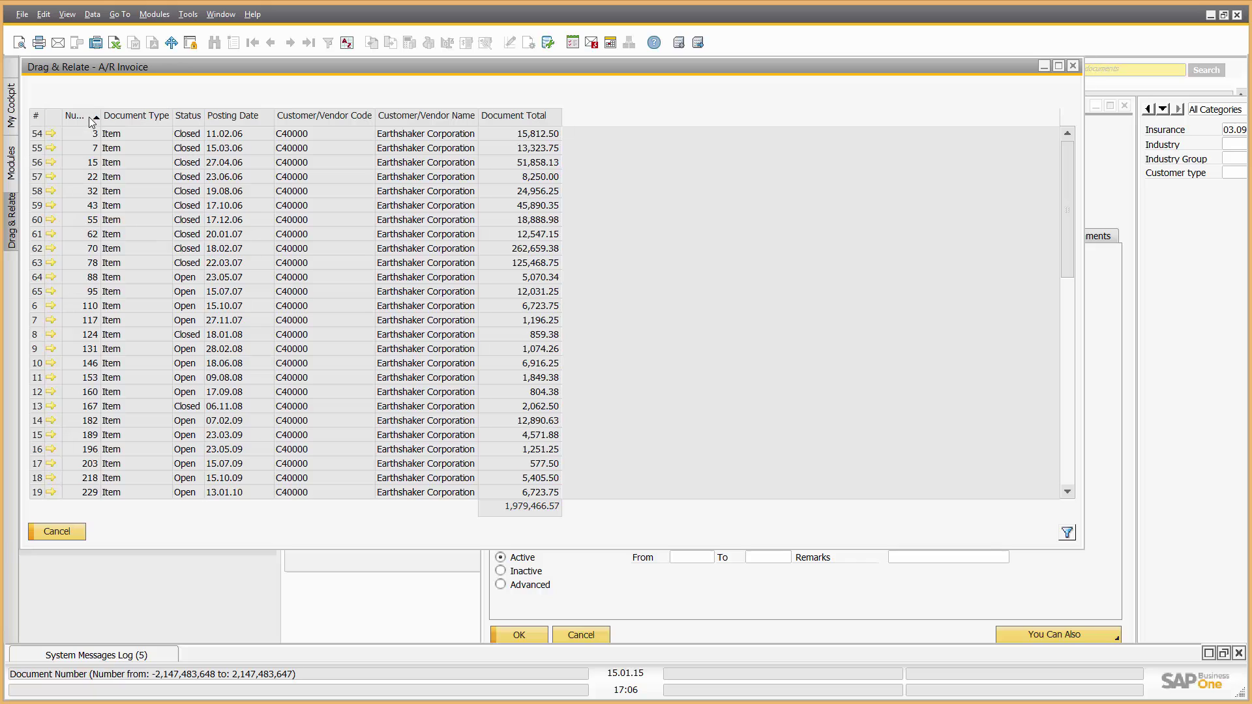
{"action": "double_click", "coordinate": [95, 122]}
{"action": "left_click", "coordinate": [1072, 65]}
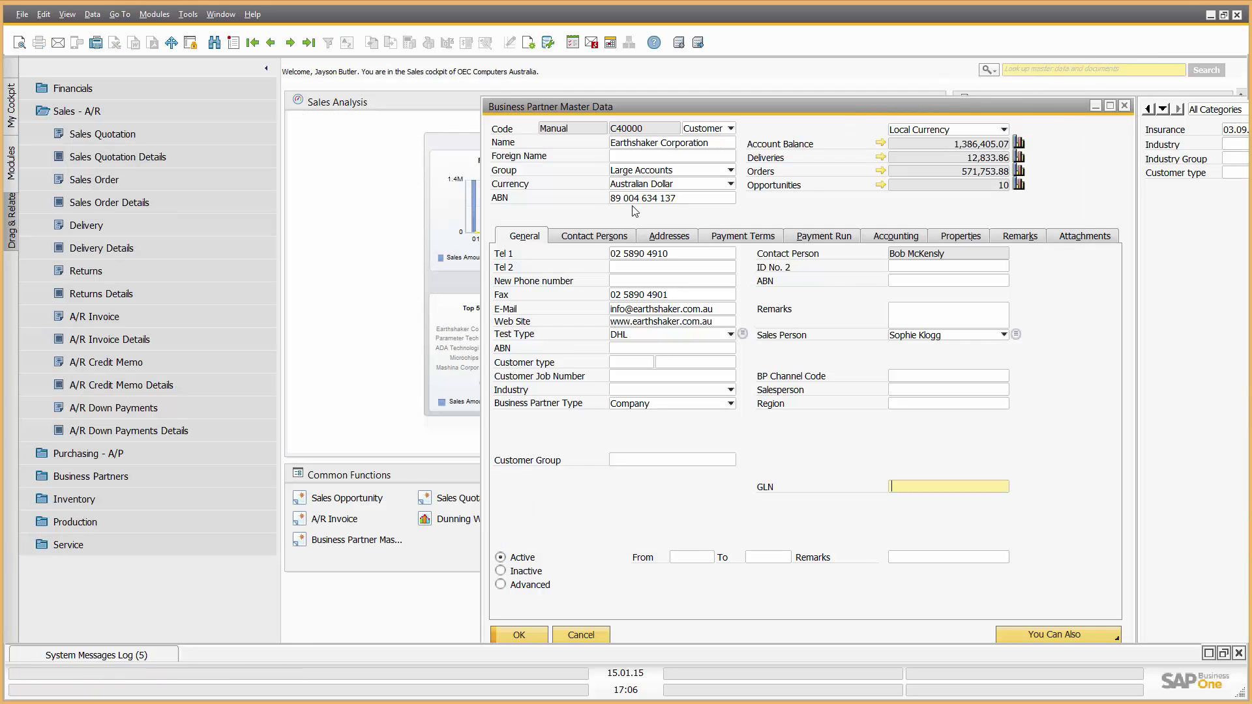
{"action": "left_click_drag", "start_coordinate": [636, 128], "coordinate": [68, 228]}
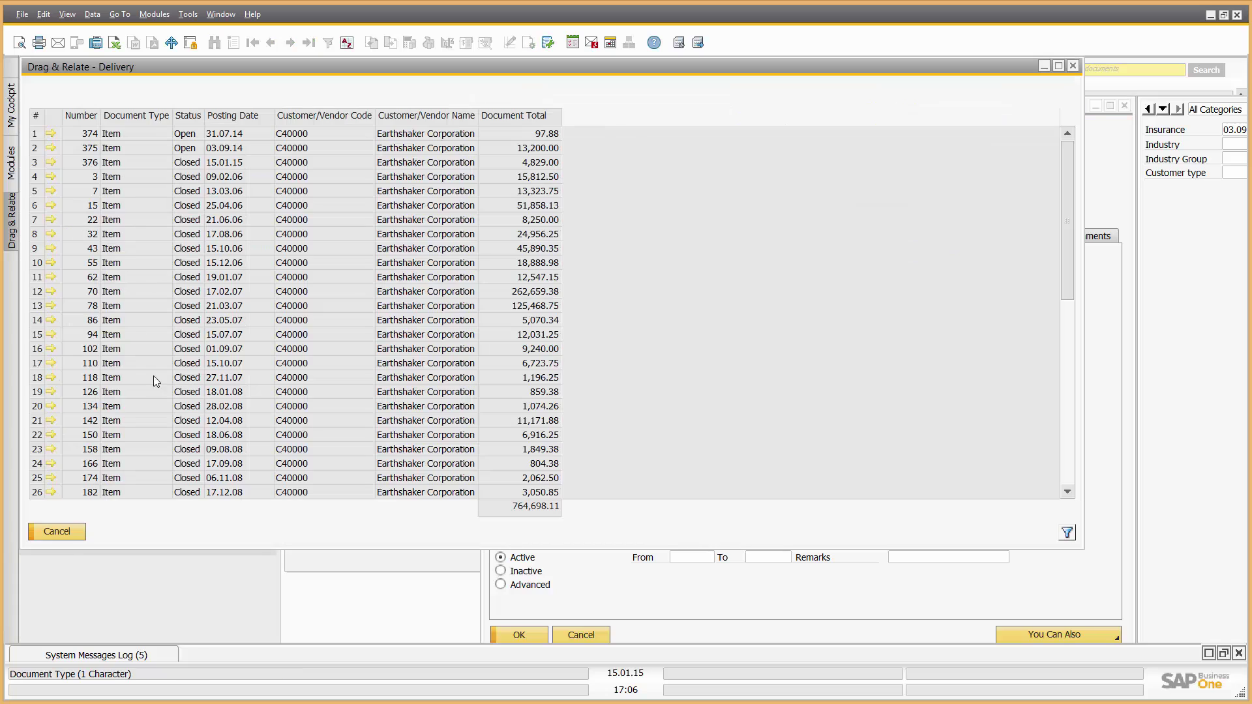
{"action": "left_click", "coordinate": [92, 118]}
{"action": "left_click", "coordinate": [92, 118]}
{"action": "right_click", "coordinate": [132, 141]}
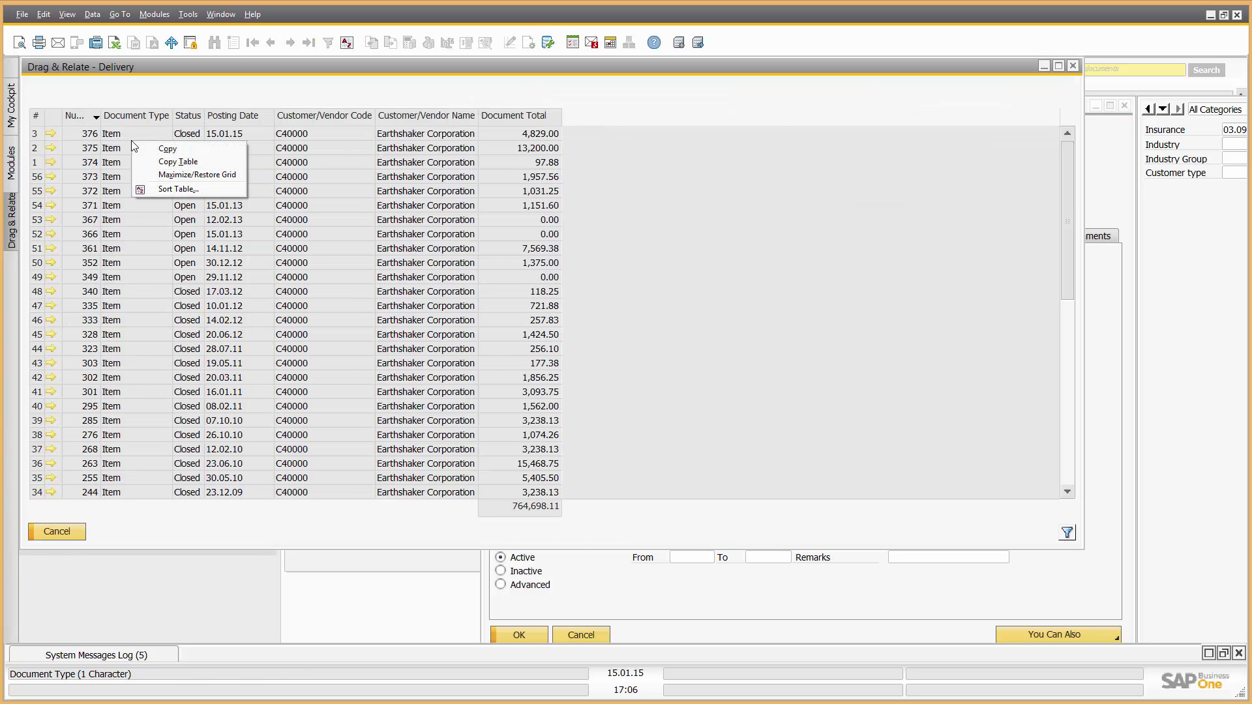
{"action": "left_click", "coordinate": [623, 238]}
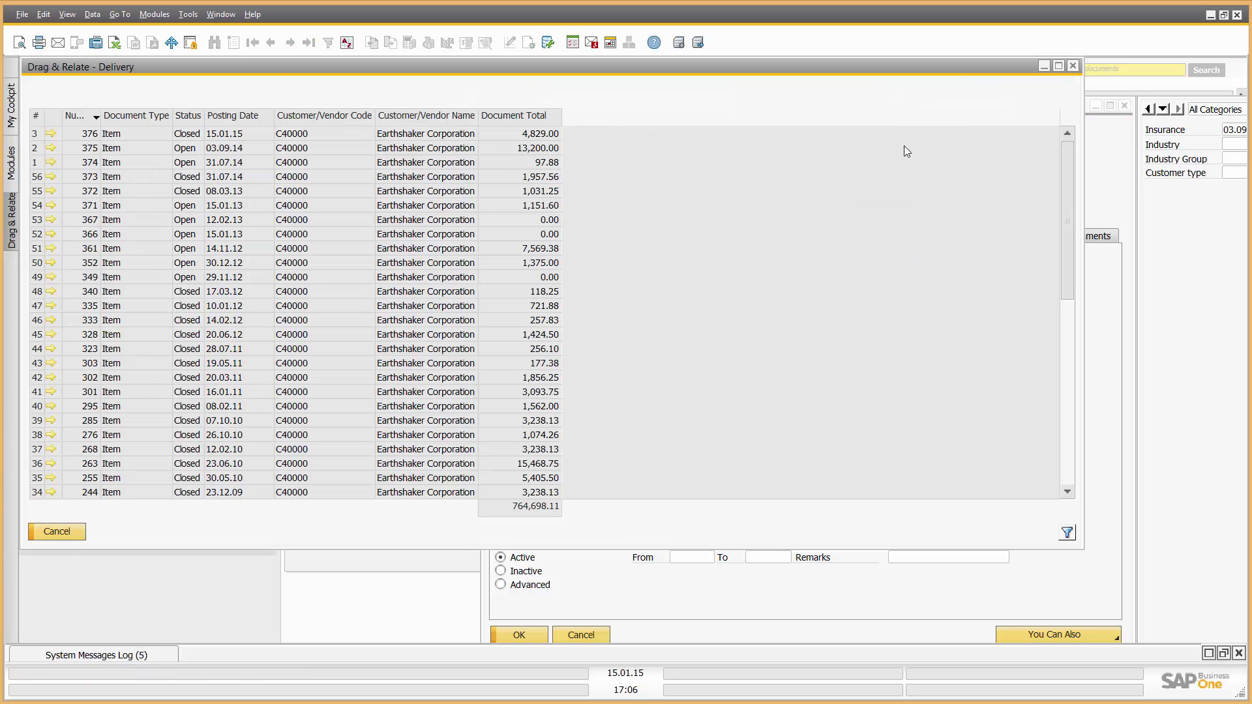
{"action": "left_click", "coordinate": [1073, 67]}
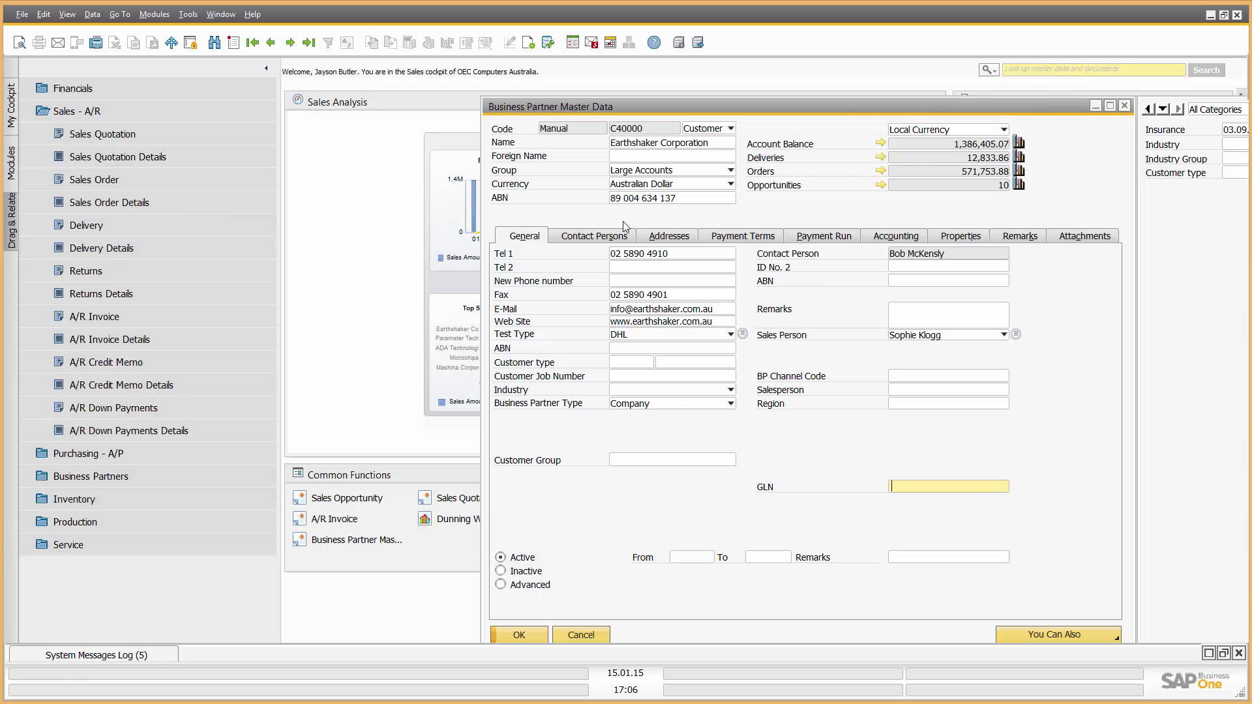
Close the business partner record, collapse Sales - A/R and return to the Modules panel.
{"action": "left_click", "coordinate": [1124, 106]}
{"action": "left_click", "coordinate": [77, 112]}
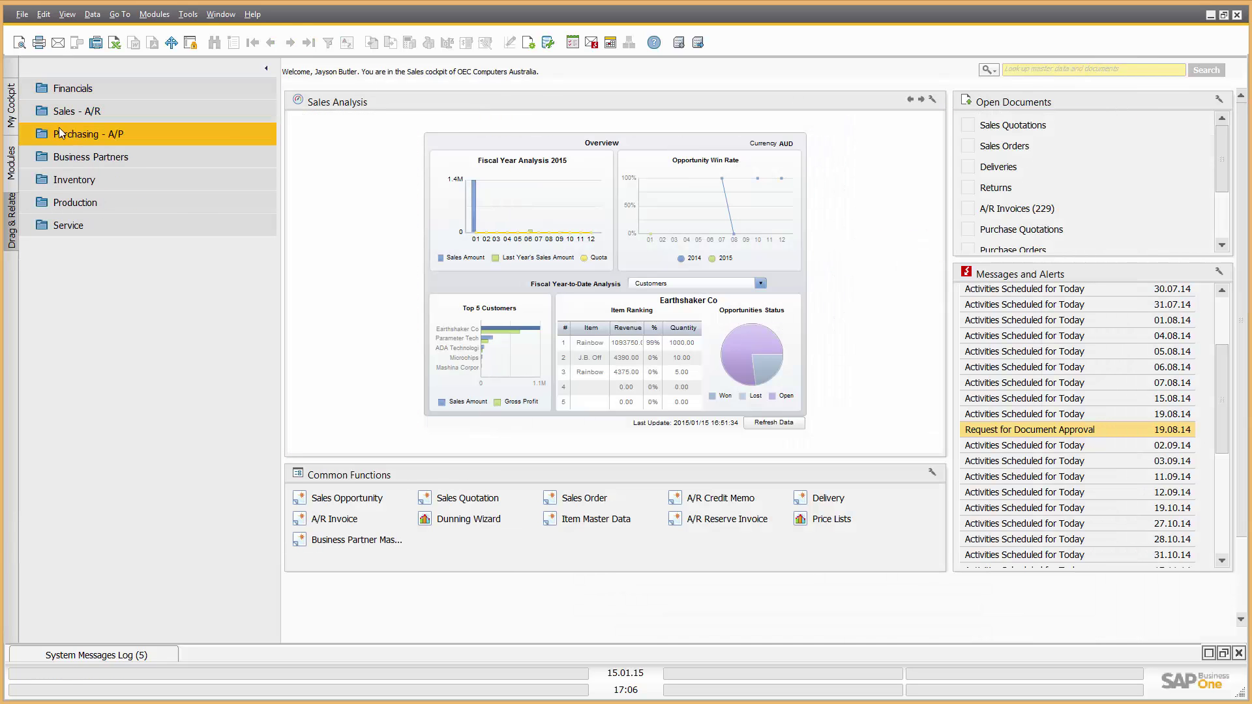
{"action": "left_click", "coordinate": [10, 160]}
Reopen Business Partner Master Data for 'earth' and move the window up-left.
{"action": "left_click", "coordinate": [96, 202]}
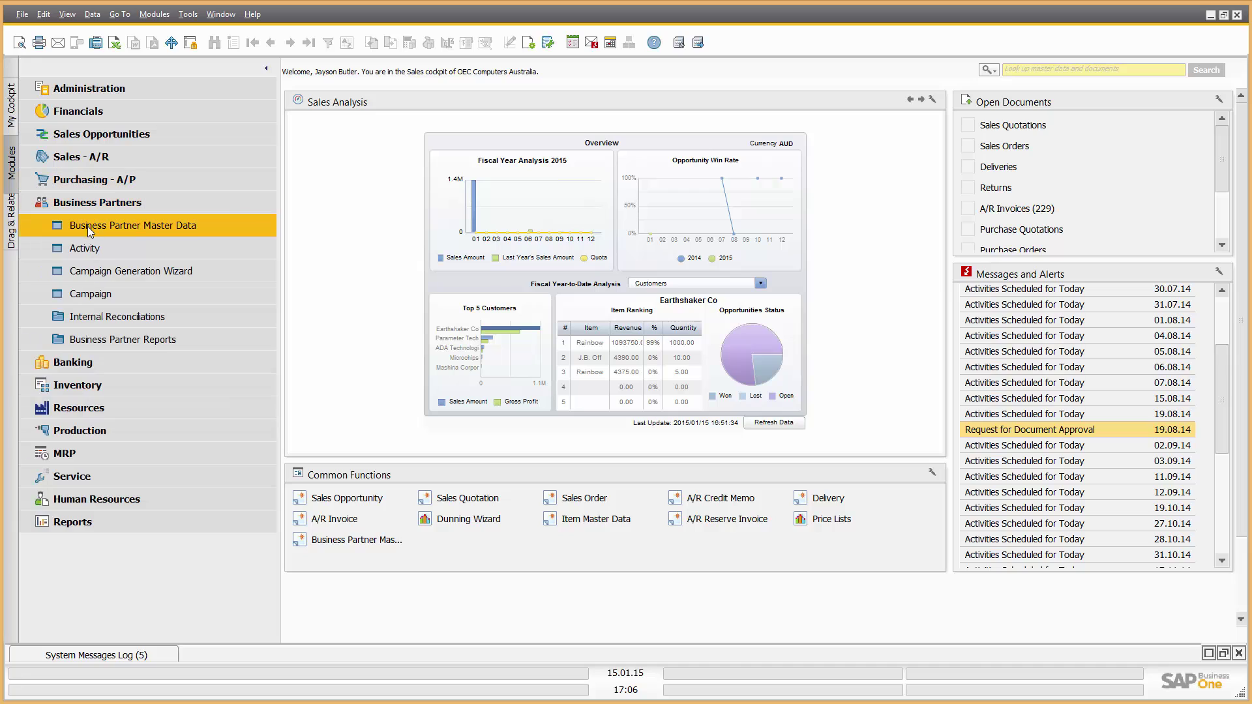
{"action": "left_click", "coordinate": [133, 225]}
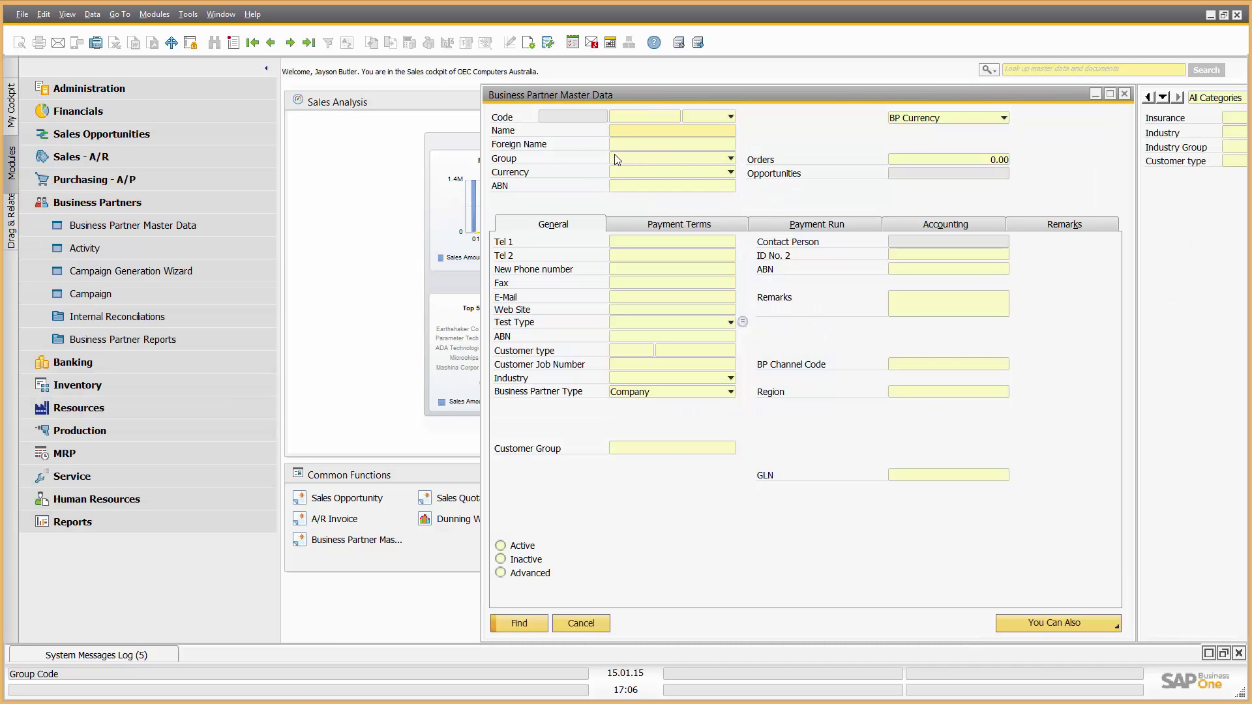
{"action": "type", "text": "earth"}
{"action": "key", "text": "Return"}
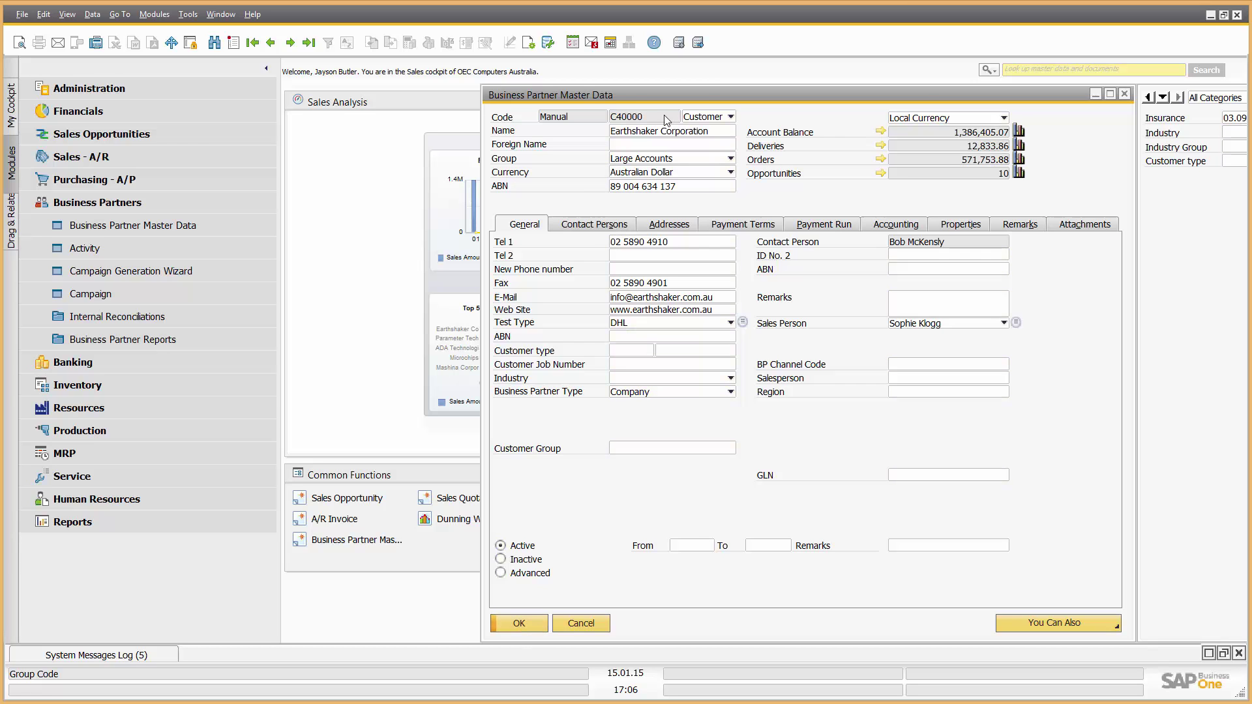
{"action": "left_click_drag", "start_coordinate": [780, 93], "coordinate": [545, 68]}
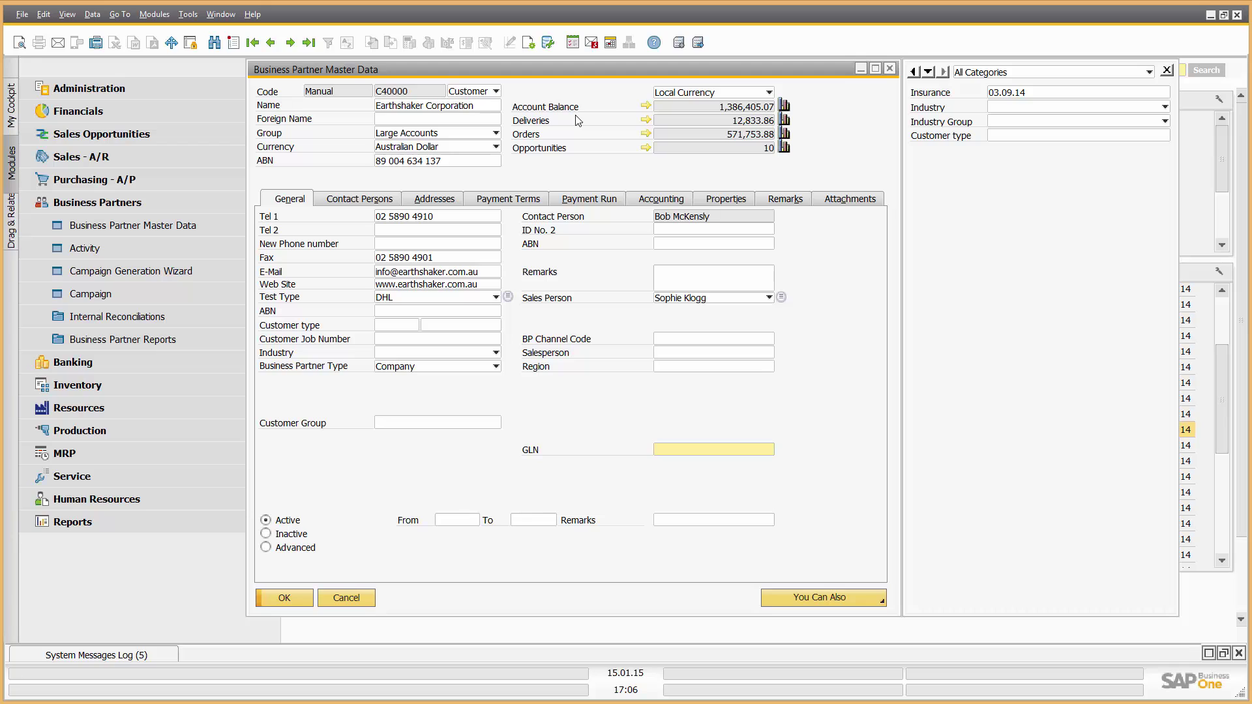
{"action": "left_click", "coordinate": [189, 20]}
{"action": "mouse_move", "coordinate": [84, 168]}
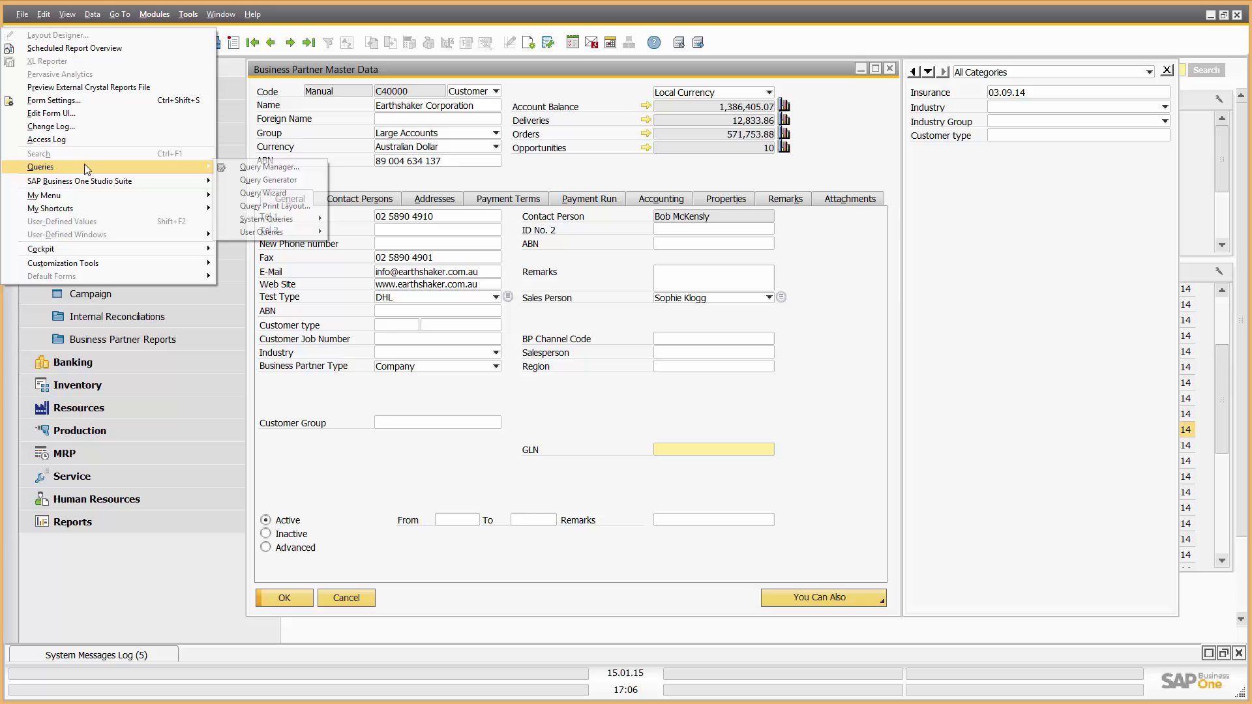
{"action": "left_click", "coordinate": [264, 181]}
{"action": "type", "text": "o"}
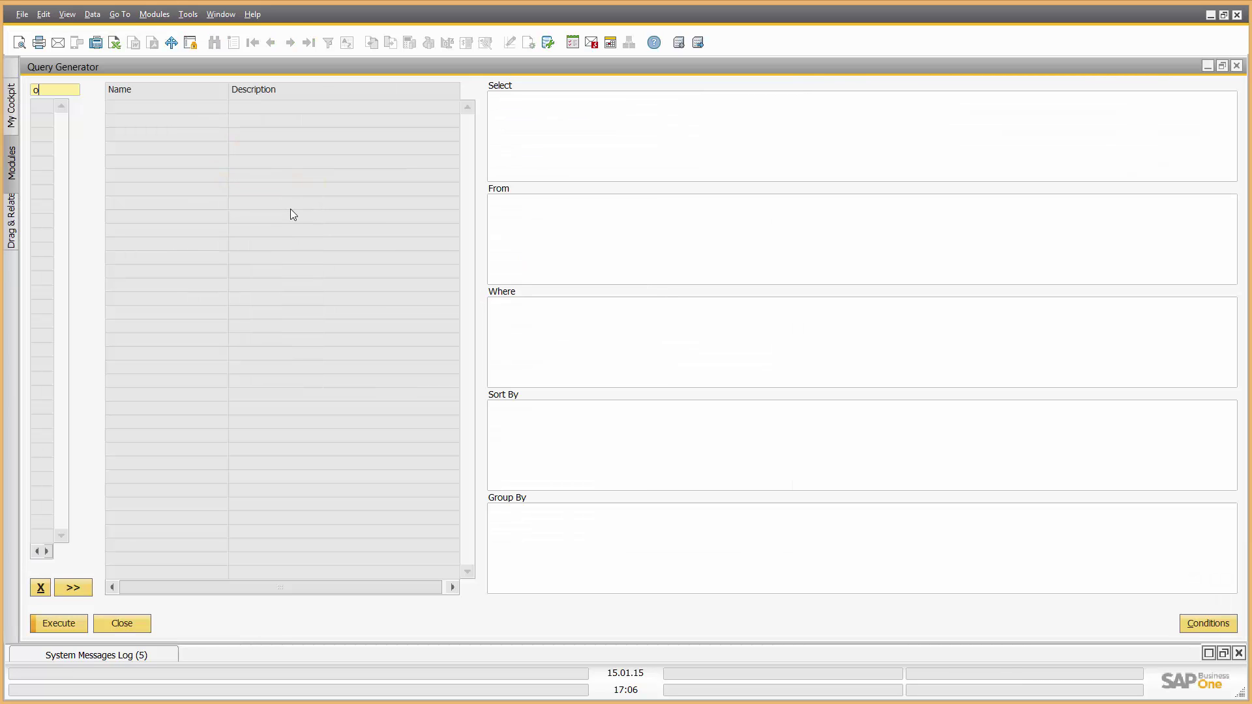
{"action": "type", "text": "crd"}
{"action": "key", "text": "Tab"}
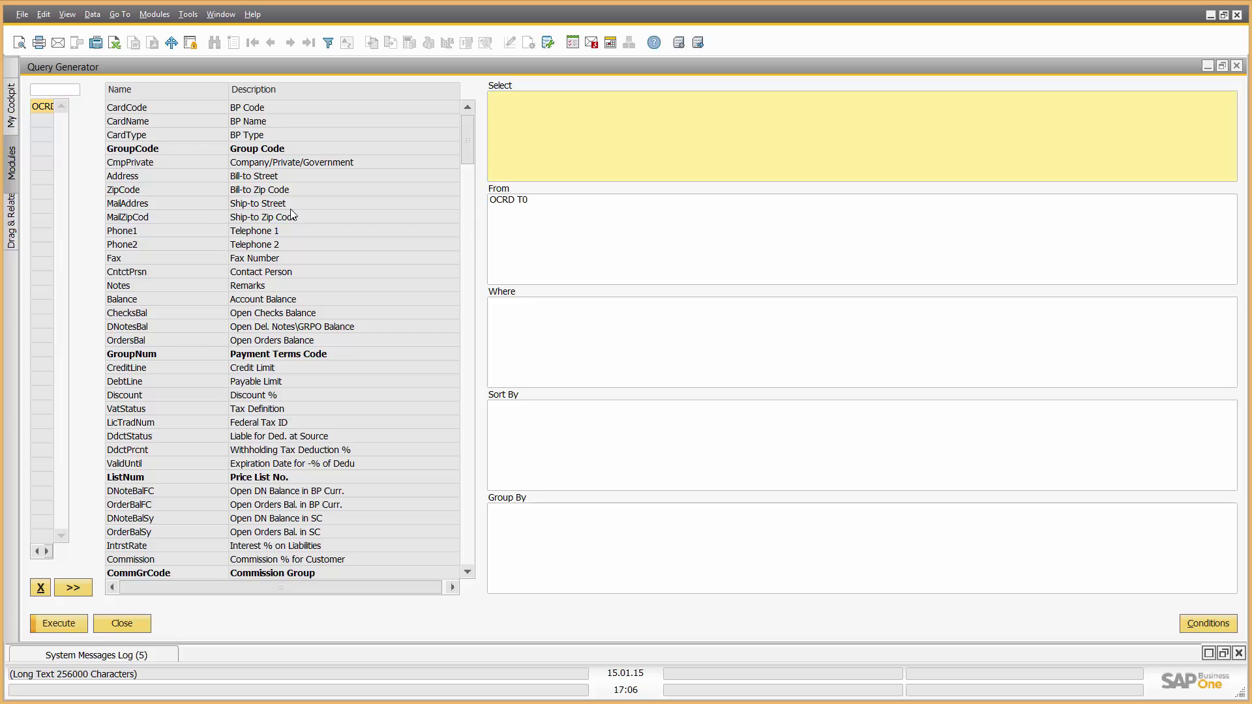
{"action": "double_click", "coordinate": [160, 108]}
{"action": "double_click", "coordinate": [156, 123]}
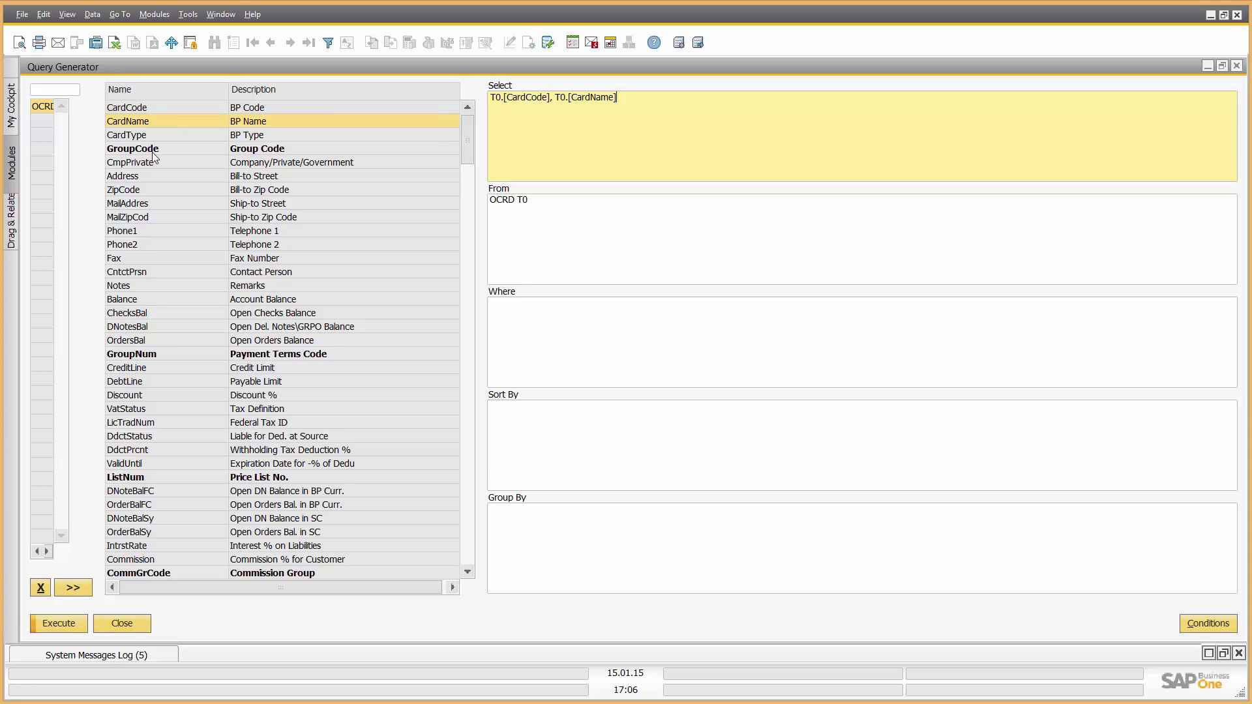
{"action": "double_click", "coordinate": [141, 232]}
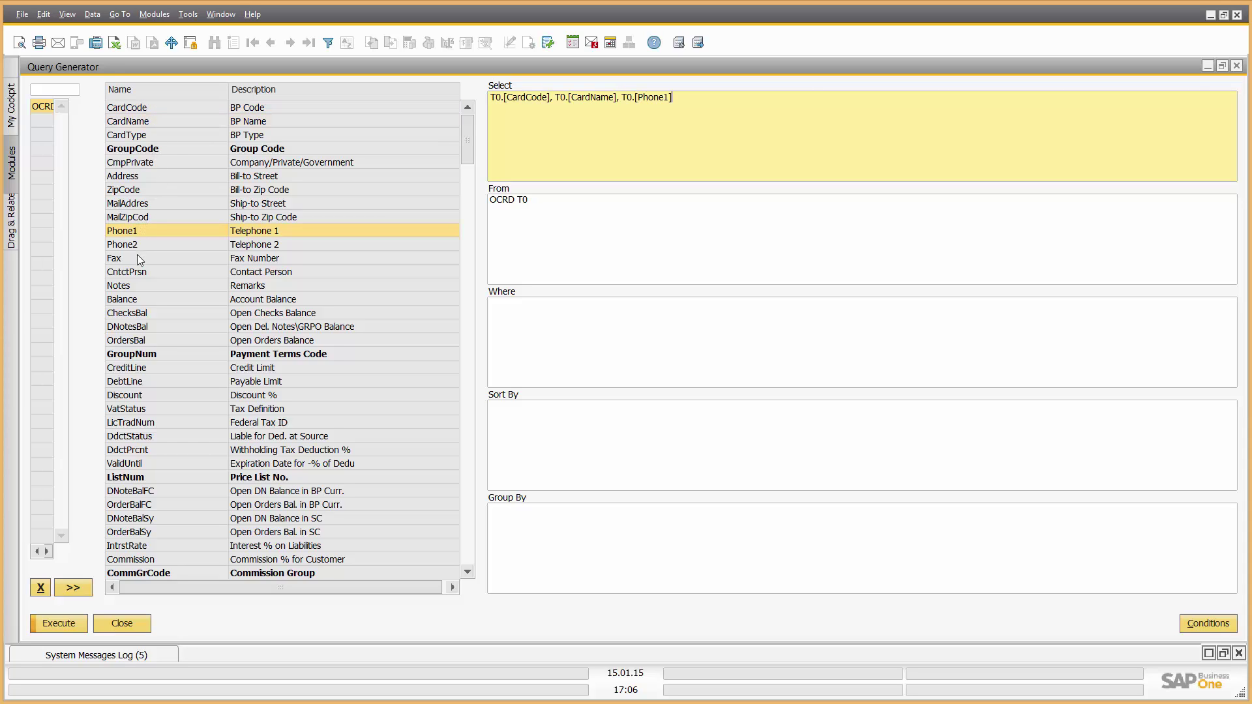
{"action": "double_click", "coordinate": [137, 259]}
{"action": "double_click", "coordinate": [143, 273]}
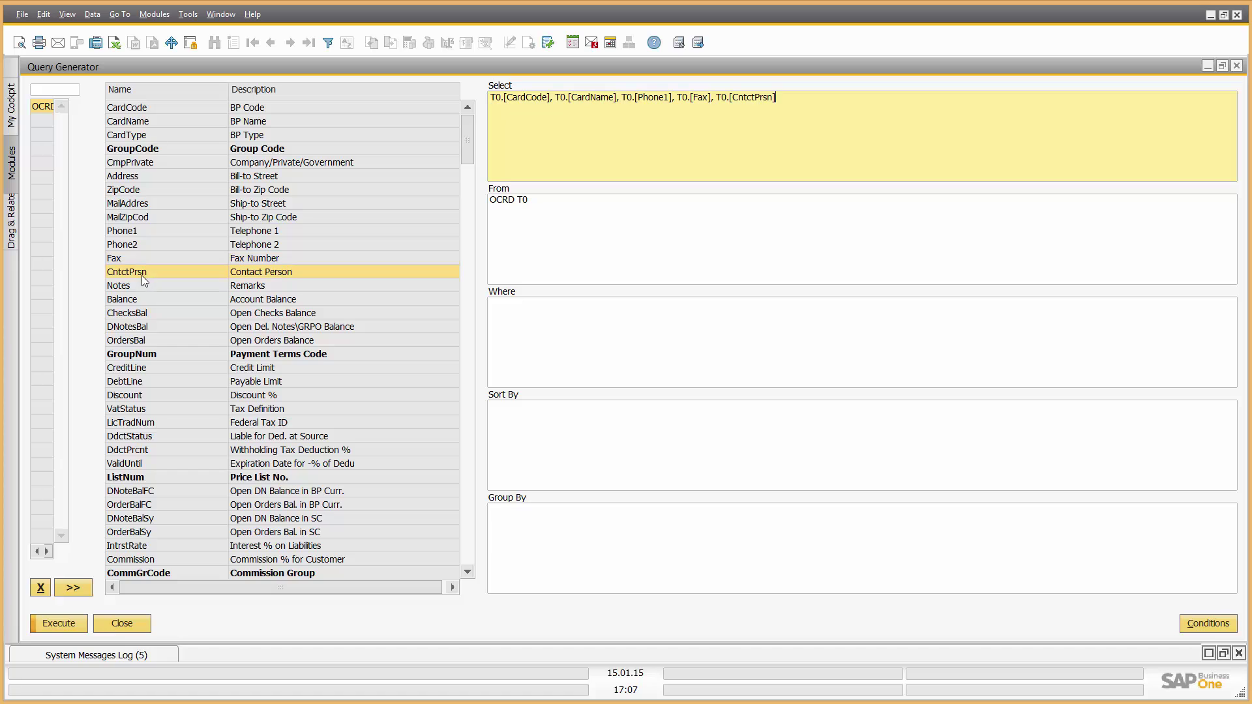
{"action": "double_click", "coordinate": [138, 287]}
{"action": "double_click", "coordinate": [143, 299]}
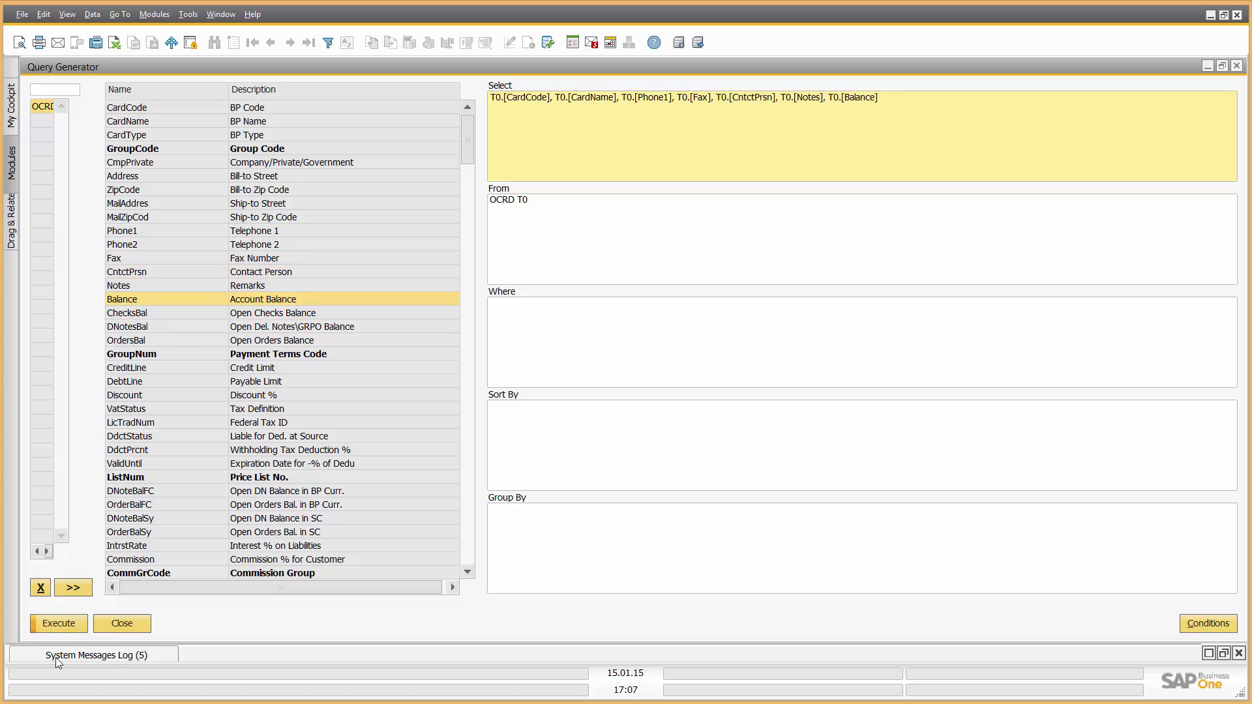
{"action": "left_click", "coordinate": [58, 623]}
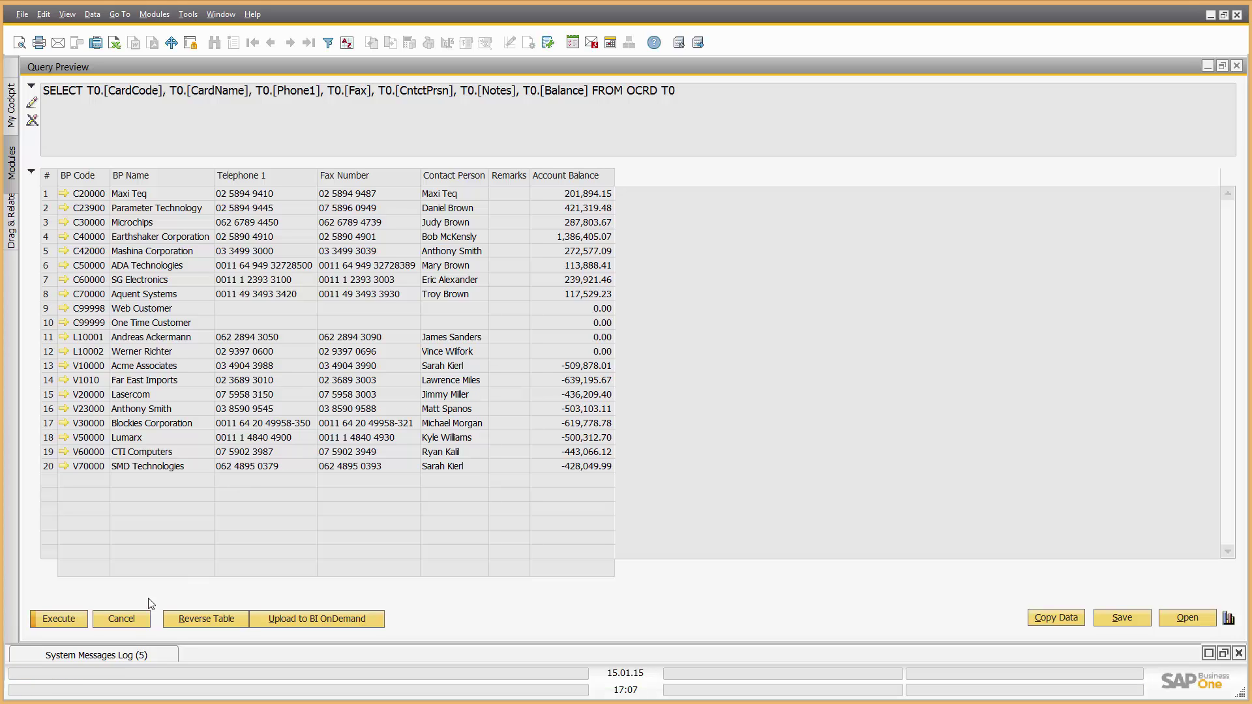
{"action": "left_click", "coordinate": [138, 621]}
Close the Query Generator, collapse Business Partners and cancel the Earthshaker Corporation record.
{"action": "left_click", "coordinate": [117, 624]}
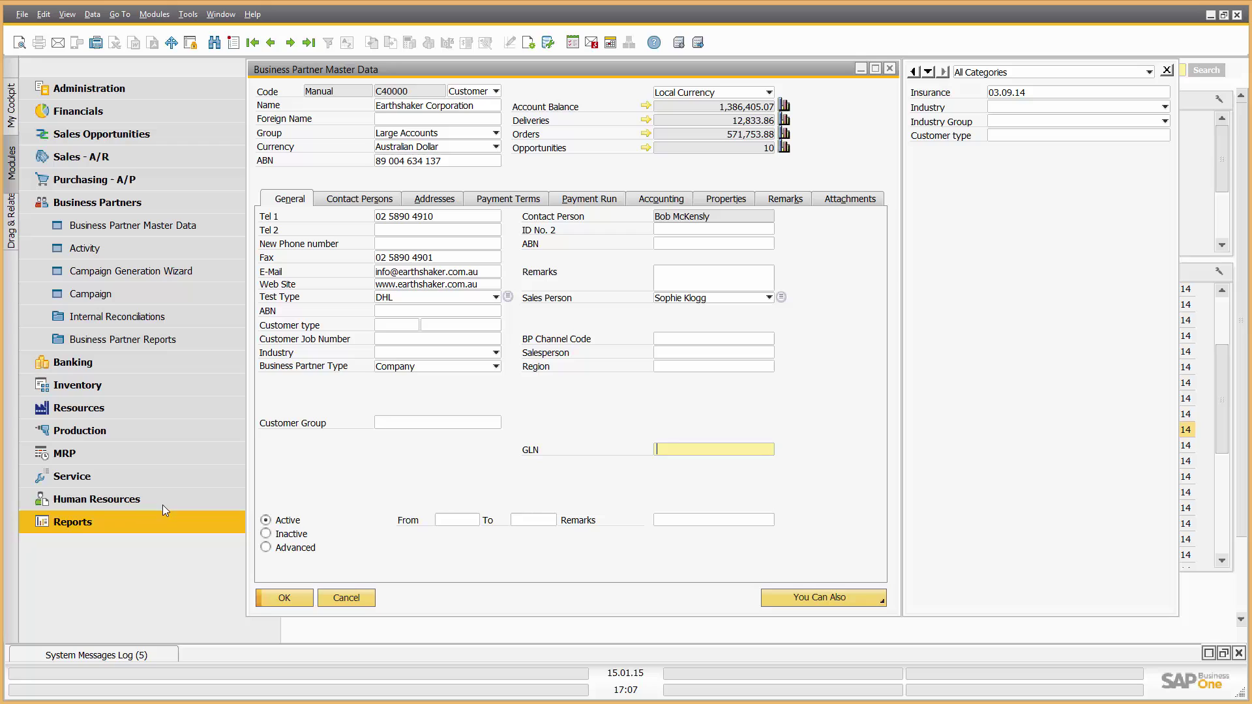
{"action": "left_click", "coordinate": [120, 206]}
{"action": "left_click", "coordinate": [364, 599]}
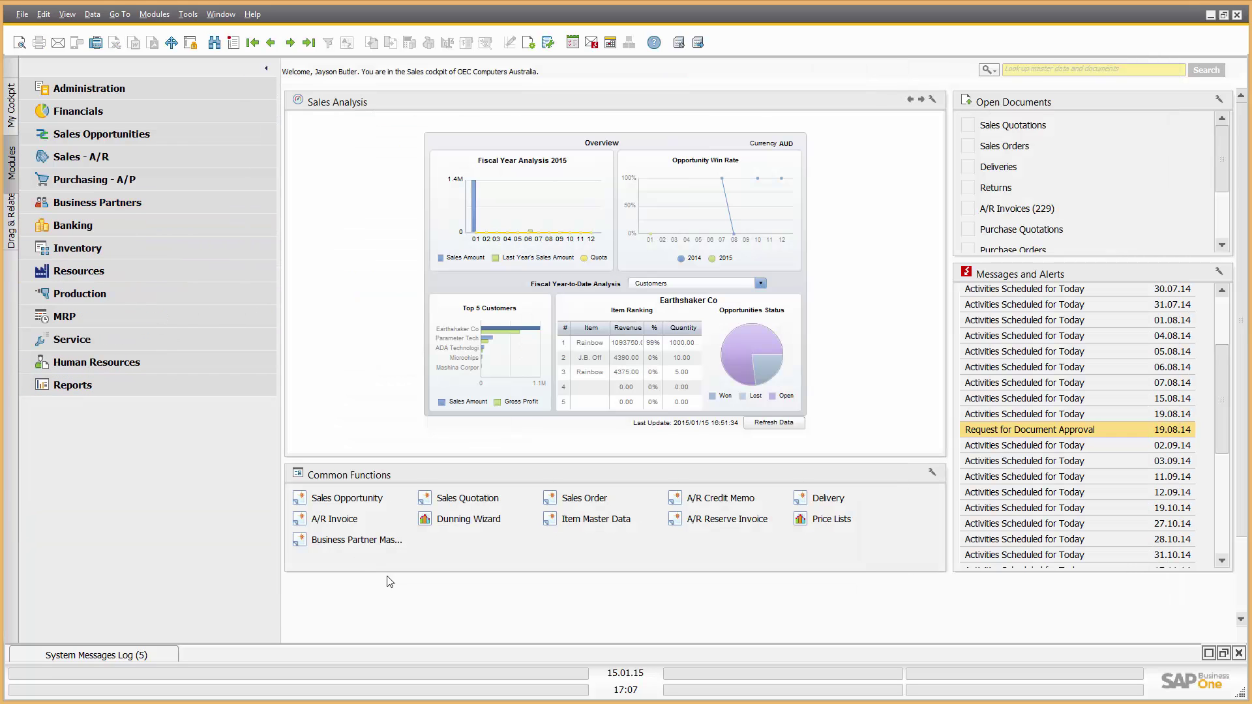